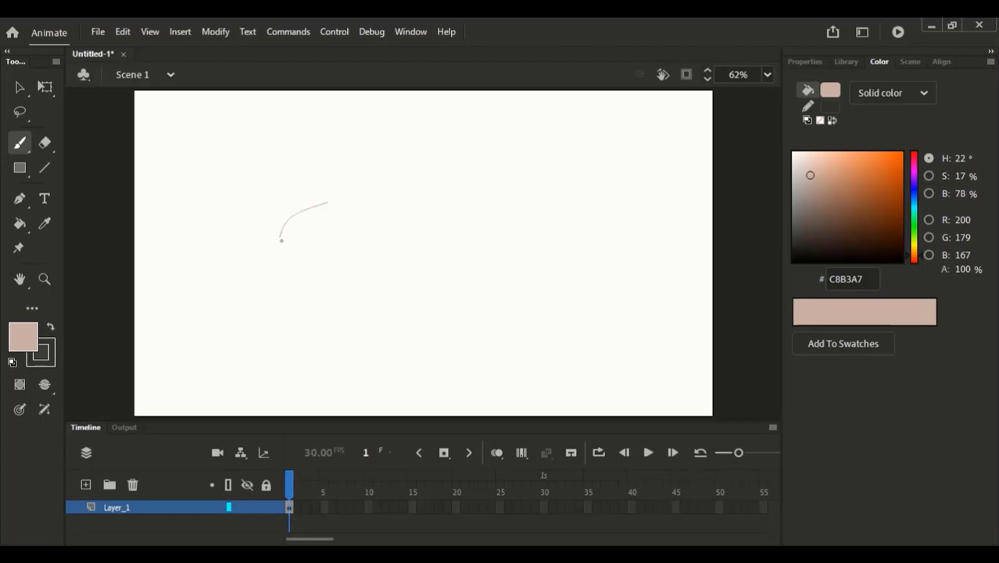
pyautogui.moveTo(279, 237)
pyautogui.mouseDown()
pyautogui.moveTo(336, 204)
pyautogui.moveTo(295, 228)
pyautogui.moveTo(311, 208)
pyautogui.moveTo(314, 226)
pyautogui.moveTo(293, 237)
pyautogui.mouseUp()
pyautogui.hotkey('ctrl', 'z')
pyautogui.hotkey('ctrl', 'z')
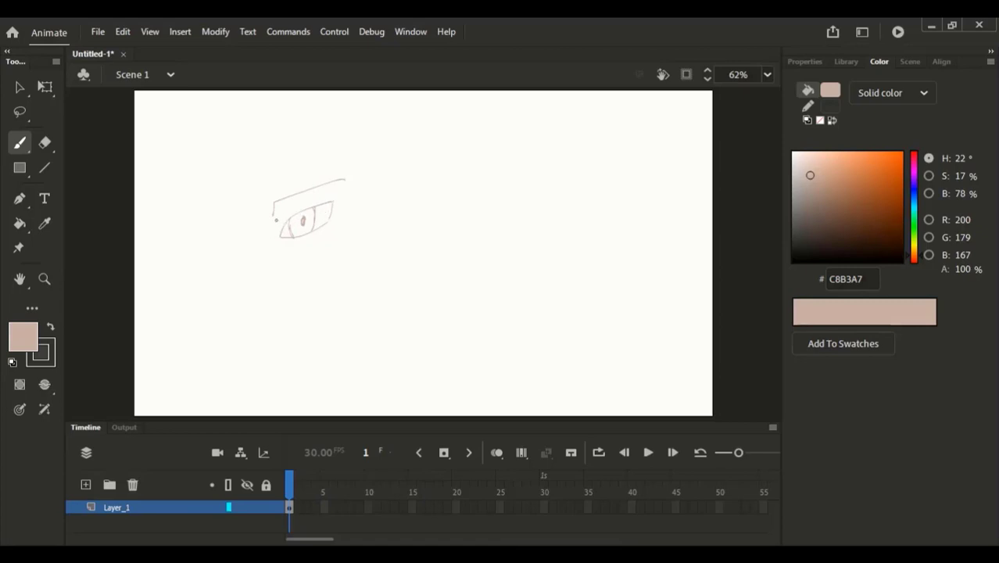
pyautogui.moveTo(415, 198); pyautogui.dragTo(461, 227)
pyautogui.moveTo(415, 199)
pyautogui.mouseDown()
pyautogui.moveTo(435, 187)
pyautogui.moveTo(460, 206)
pyautogui.moveTo(451, 229)
pyautogui.moveTo(415, 218)
pyautogui.moveTo(432, 222)
pyautogui.mouseUp()
pyautogui.hotkey('ctrl', 'z')
pyautogui.hotkey('ctrl', 'z')
pyautogui.hotkey('ctrl', 'z')
pyautogui.hotkey('ctrl', 'z')
pyautogui.hotkey('ctrl', 'z')
pyautogui.hotkey('ctrl', 'z')
pyautogui.hotkey('ctrl', 'z')
pyautogui.hotkey('ctrl', 'z')
pyautogui.hotkey('ctrl', 'z')
pyautogui.hotkey('ctrl', 'z')
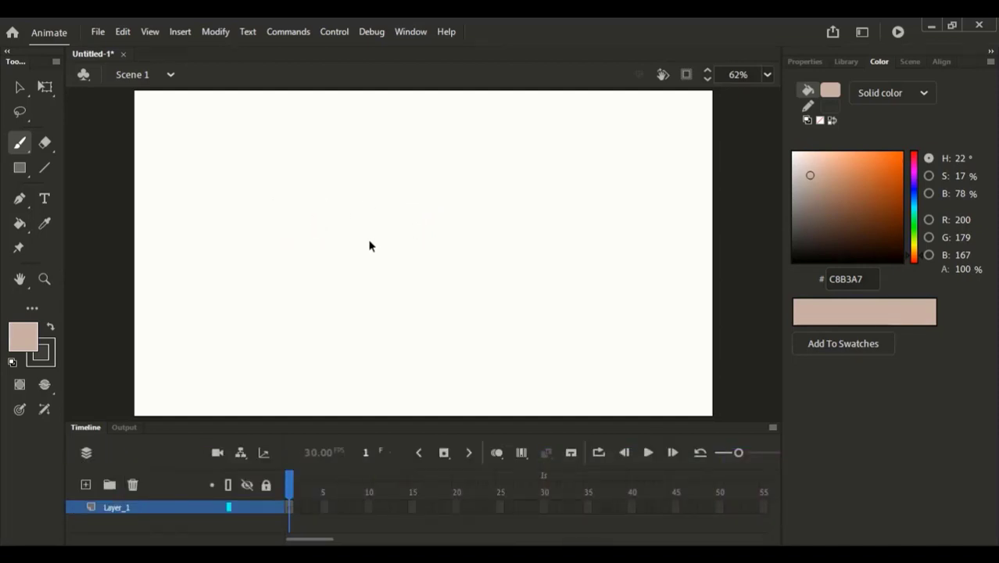
pyautogui.hotkey('ctrl', 'z')
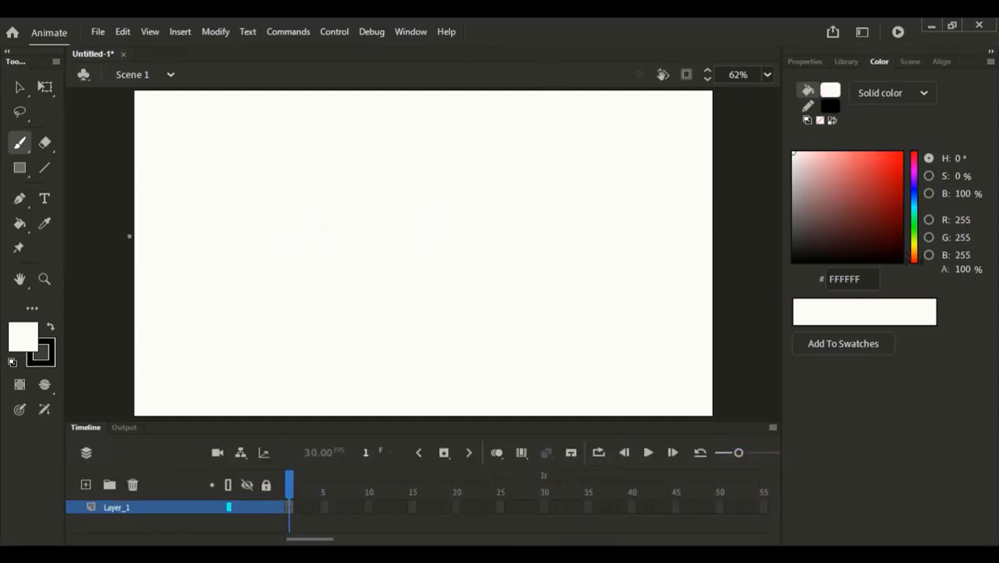
# Switch to the Paint Brush tool and give it a black stroke with size 4
pyautogui.press('x')
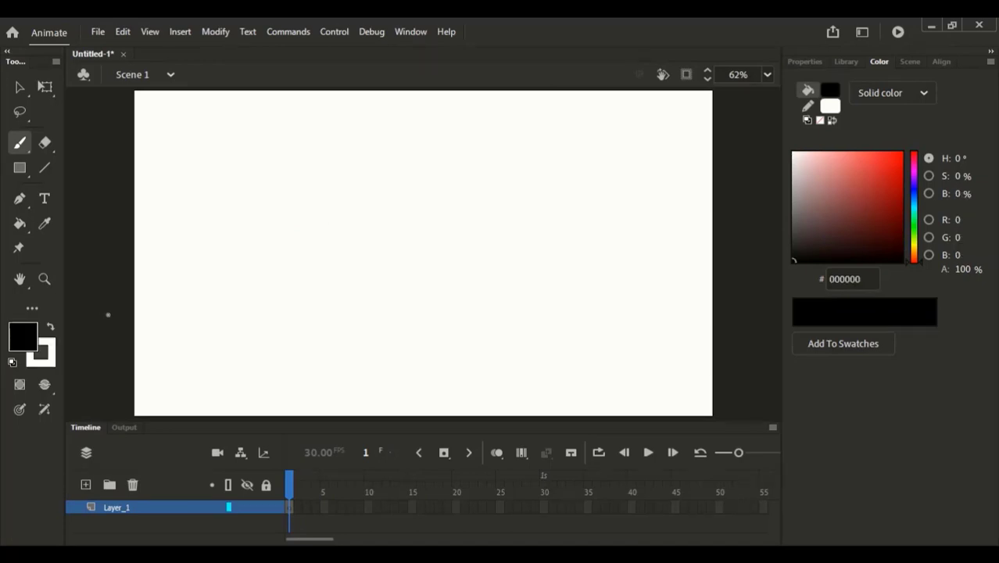
pyautogui.click(807, 64)
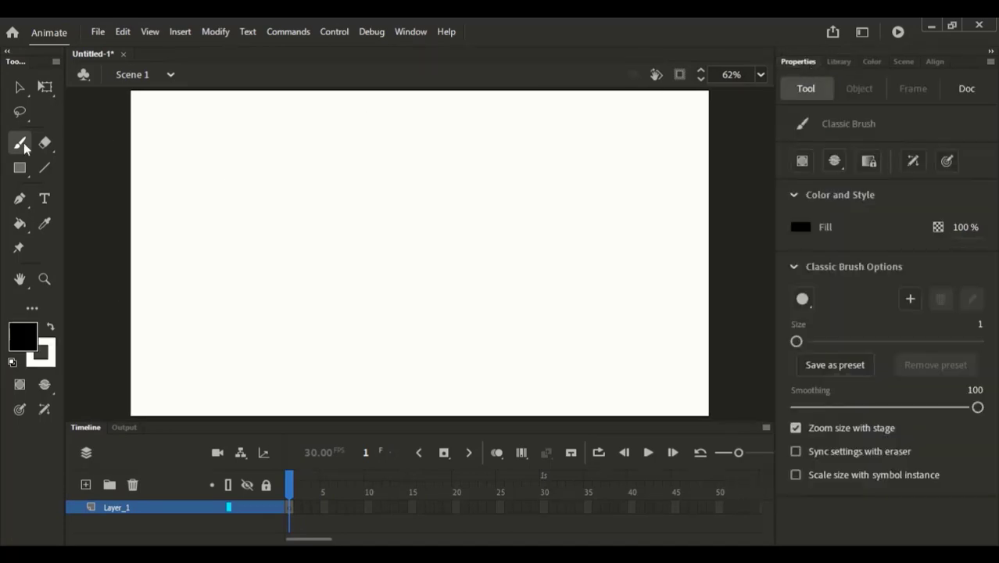
pyautogui.moveTo(24, 149); pyautogui.dragTo(63, 165)
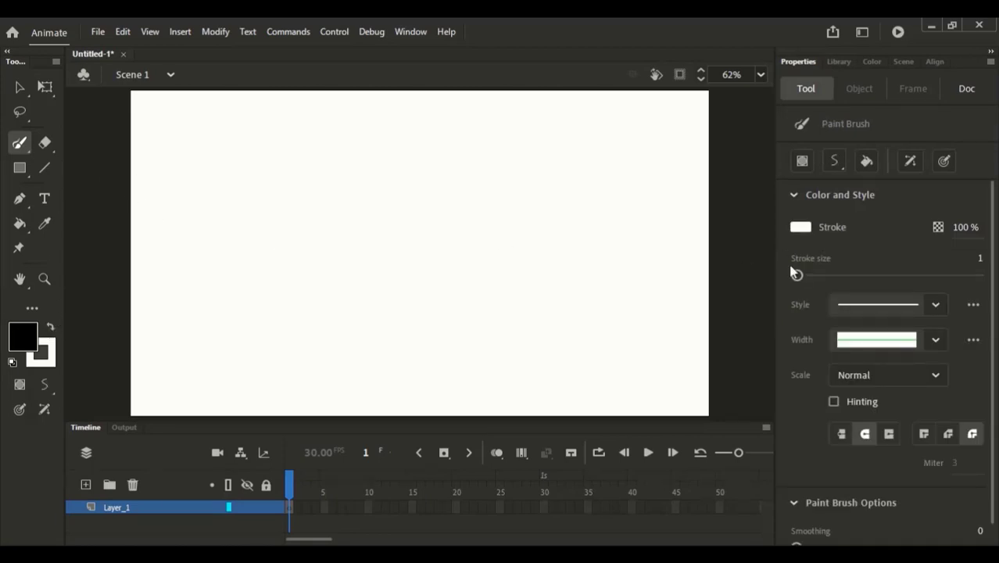
pyautogui.moveTo(797, 275); pyautogui.dragTo(800, 276)
pyautogui.click(51, 329)
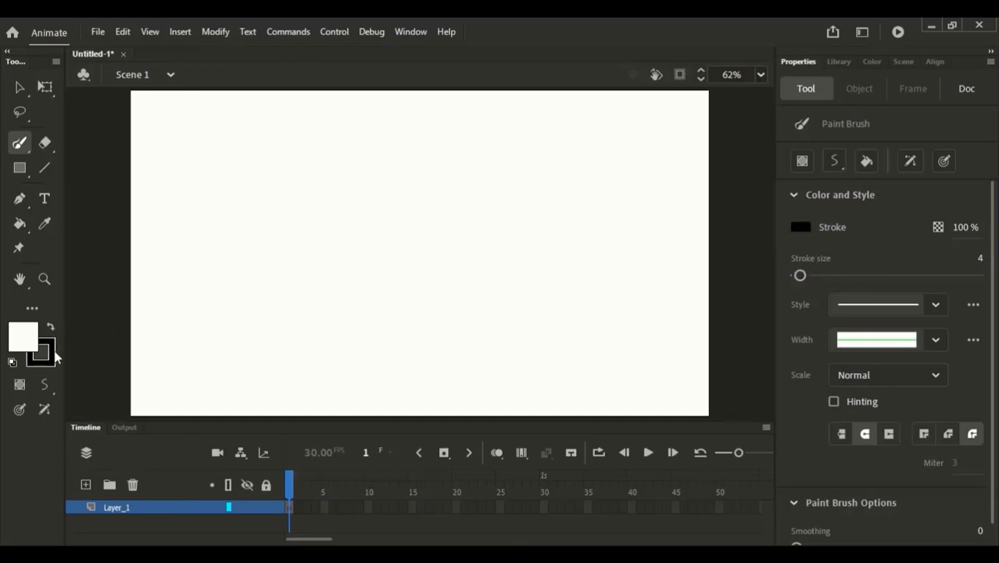
pyautogui.click(53, 361)
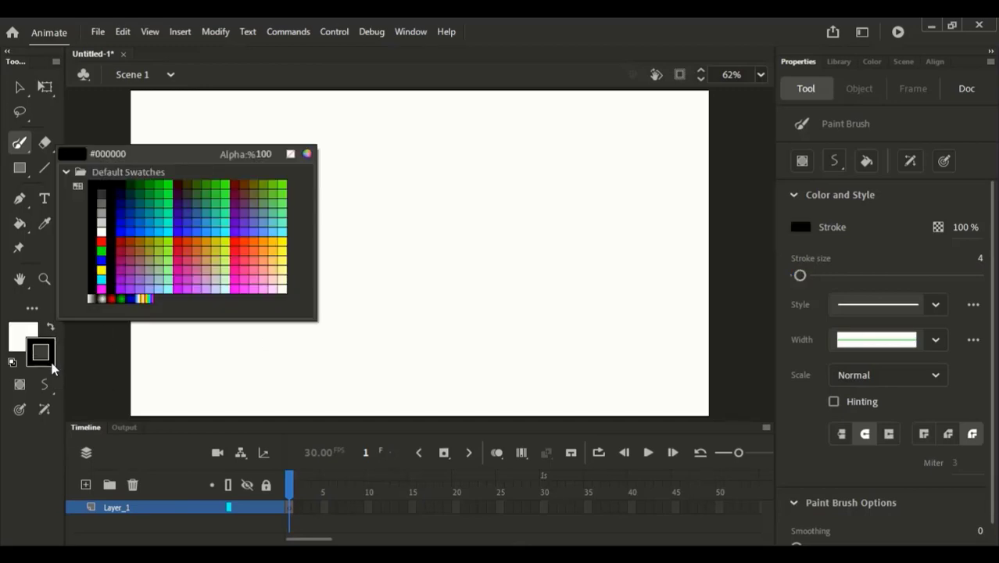
pyautogui.click(109, 188)
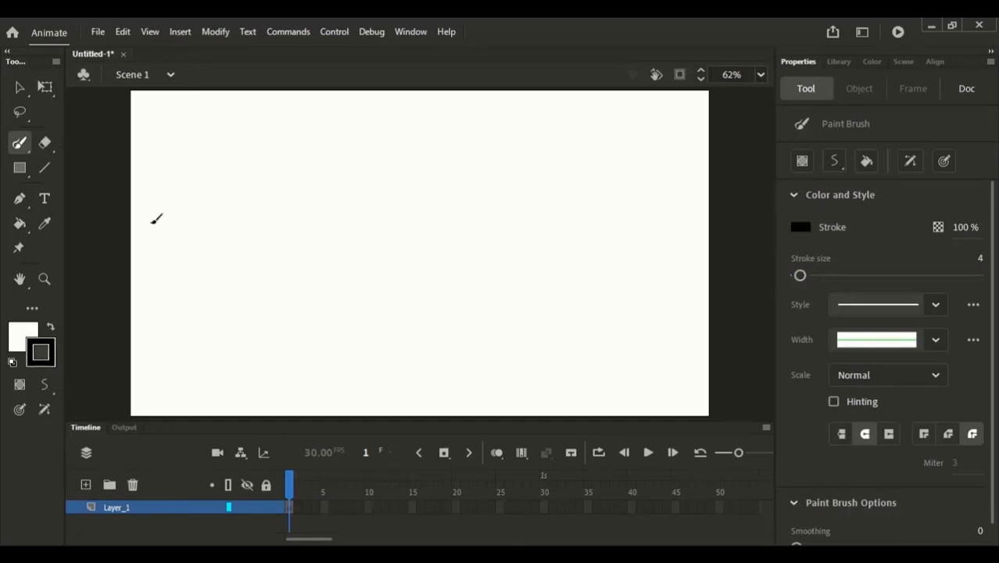
pyautogui.moveTo(799, 275)
pyautogui.mouseDown()
pyautogui.moveTo(813, 278)
pyautogui.moveTo(802, 276)
pyautogui.mouseUp()
pyautogui.moveTo(514, 231); pyautogui.dragTo(576, 211)
pyautogui.moveTo(537, 271); pyautogui.dragTo(620, 241)
pyautogui.hotkey('ctrl', 'z')
pyautogui.hotkey('ctrl', 'z')
pyautogui.moveTo(802, 275); pyautogui.dragTo(852, 275)
pyautogui.moveTo(539, 207)
pyautogui.mouseDown()
pyautogui.moveTo(602, 200)
pyautogui.moveTo(625, 221)
pyautogui.mouseUp()
pyautogui.hotkey('ctrl', 'z')
pyautogui.moveTo(468, 205)
pyautogui.mouseDown()
pyautogui.moveTo(575, 204)
pyautogui.moveTo(464, 261)
pyautogui.mouseUp()
pyautogui.hotkey('ctrl', 'z')
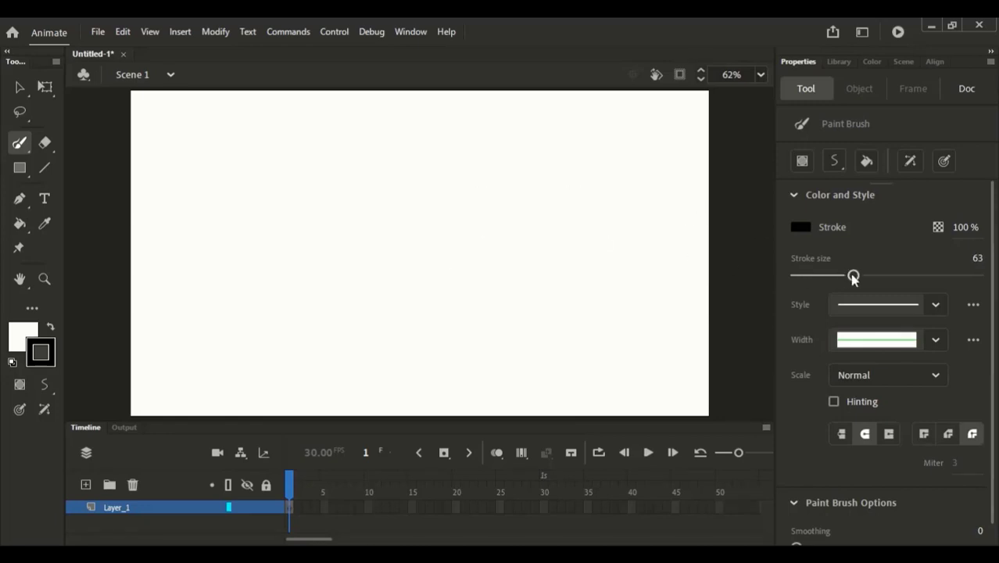
pyautogui.moveTo(853, 276); pyautogui.dragTo(836, 276)
pyautogui.click(852, 338)
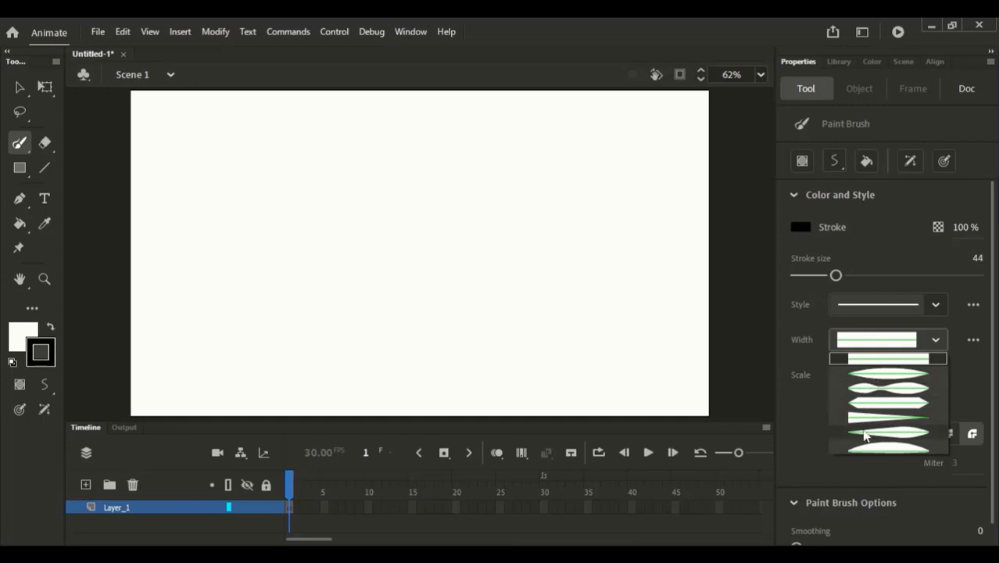
pyautogui.click(870, 375)
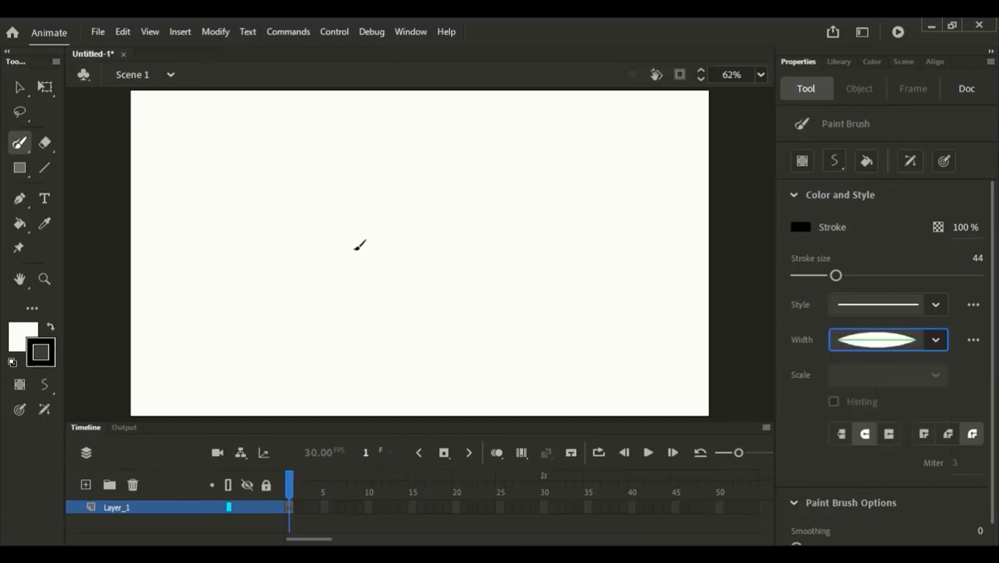
pyautogui.moveTo(384, 225)
pyautogui.mouseDown()
pyautogui.moveTo(440, 194)
pyautogui.moveTo(504, 190)
pyautogui.moveTo(474, 231)
pyautogui.moveTo(377, 247)
pyautogui.mouseUp()
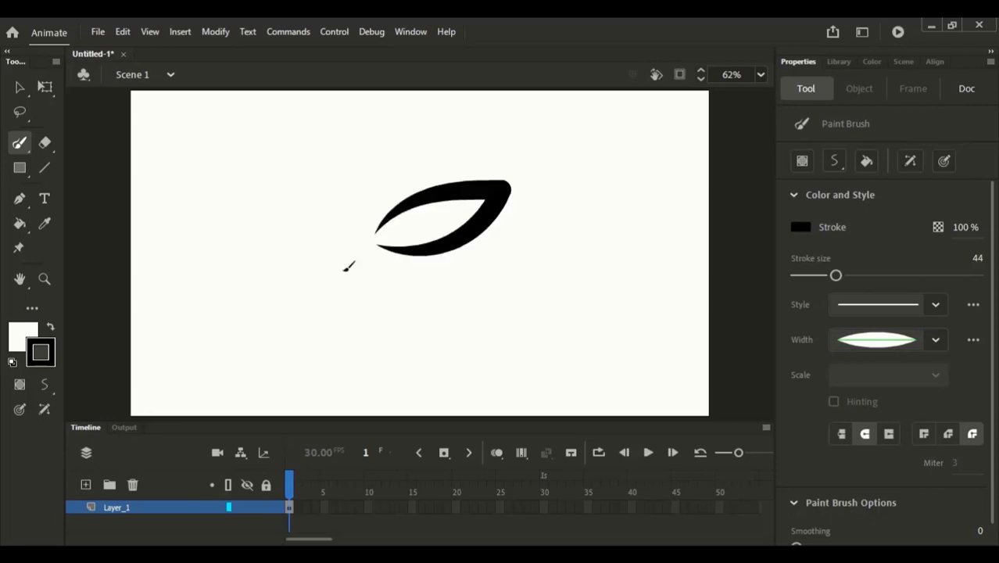
pyautogui.hotkey('ctrl', 'z')
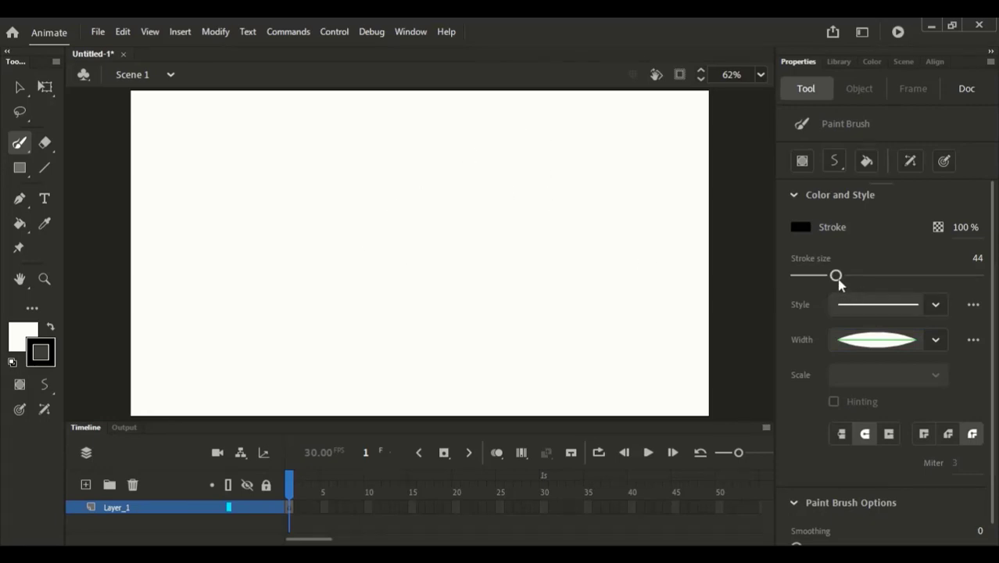
# Set the stroke size to 27, choose the straight width profile with pointed ends, and test it with a trial stroke
pyautogui.moveTo(839, 283); pyautogui.dragTo(817, 285)
pyautogui.click(875, 341)
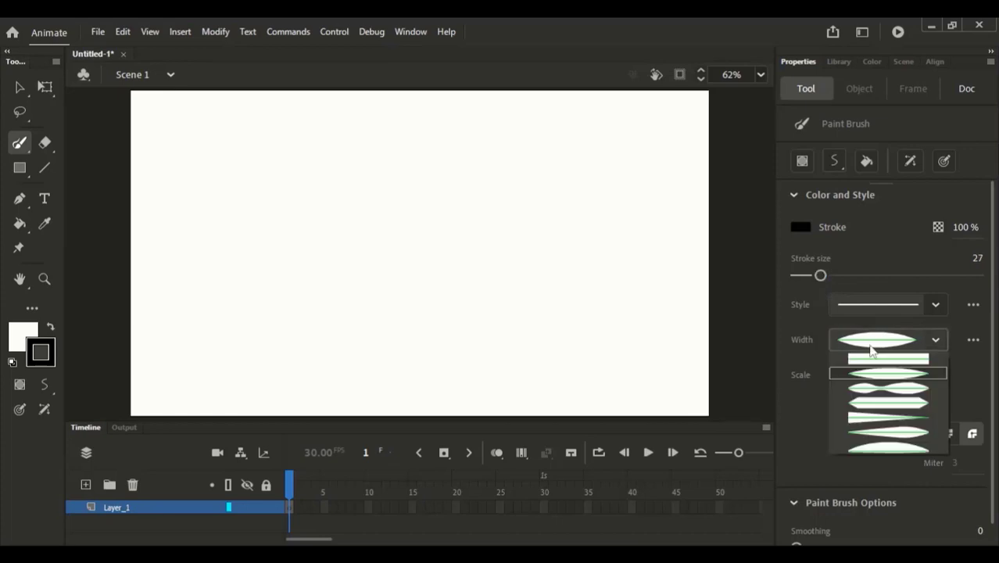
pyautogui.click(872, 408)
pyautogui.moveTo(430, 249)
pyautogui.mouseDown()
pyautogui.moveTo(468, 212)
pyautogui.moveTo(433, 281)
pyautogui.mouseUp()
pyautogui.hotkey('ctrl', 'z')
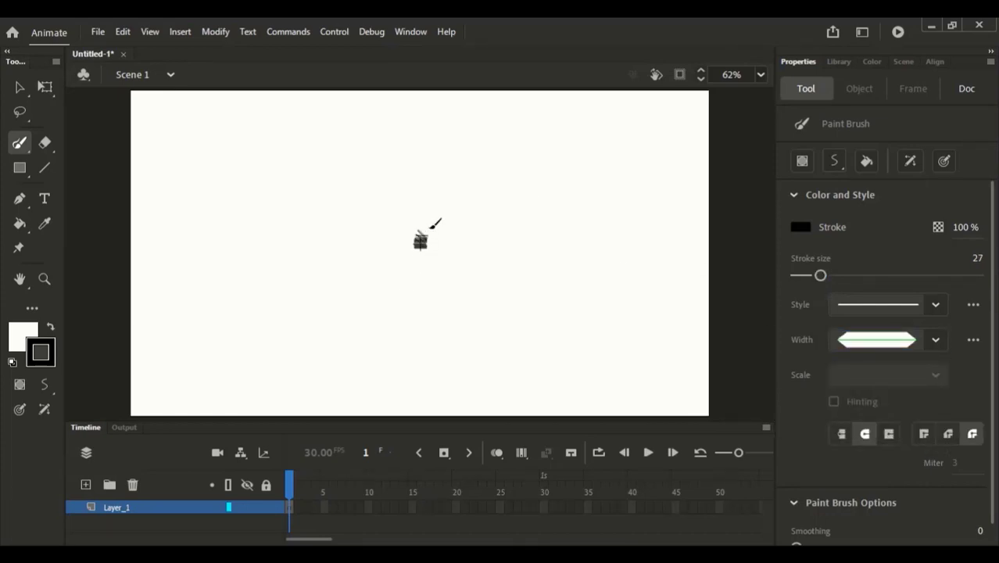
pyautogui.moveTo(420, 242)
pyautogui.mouseDown()
pyautogui.moveTo(500, 211)
pyautogui.moveTo(439, 262)
pyautogui.mouseUp()
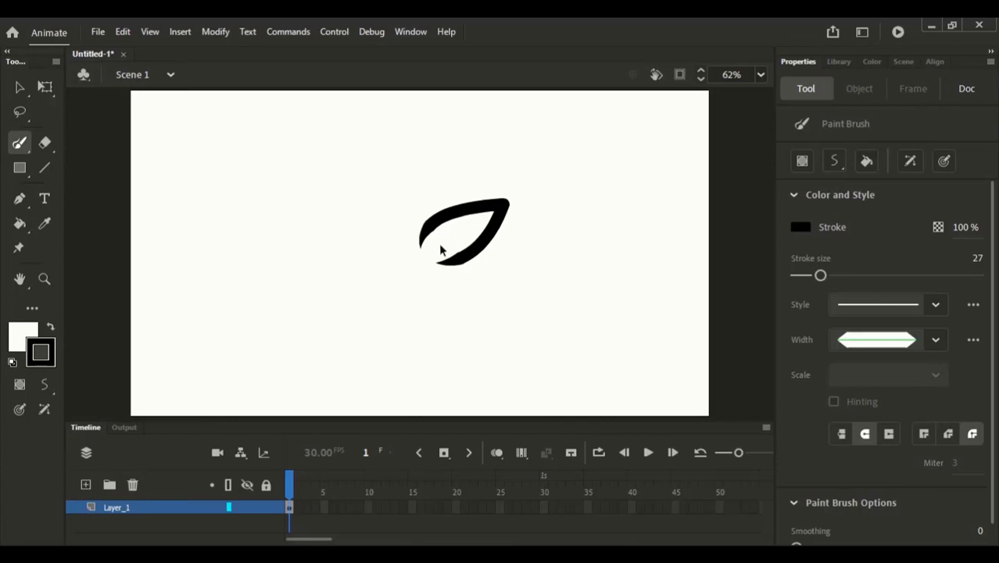
pyautogui.moveTo(420, 185); pyautogui.dragTo(517, 346)
pyautogui.hotkey('ctrl', '2')
pyautogui.hotkey('ctrl', 'z')
pyautogui.moveTo(819, 276); pyautogui.dragTo(815, 275)
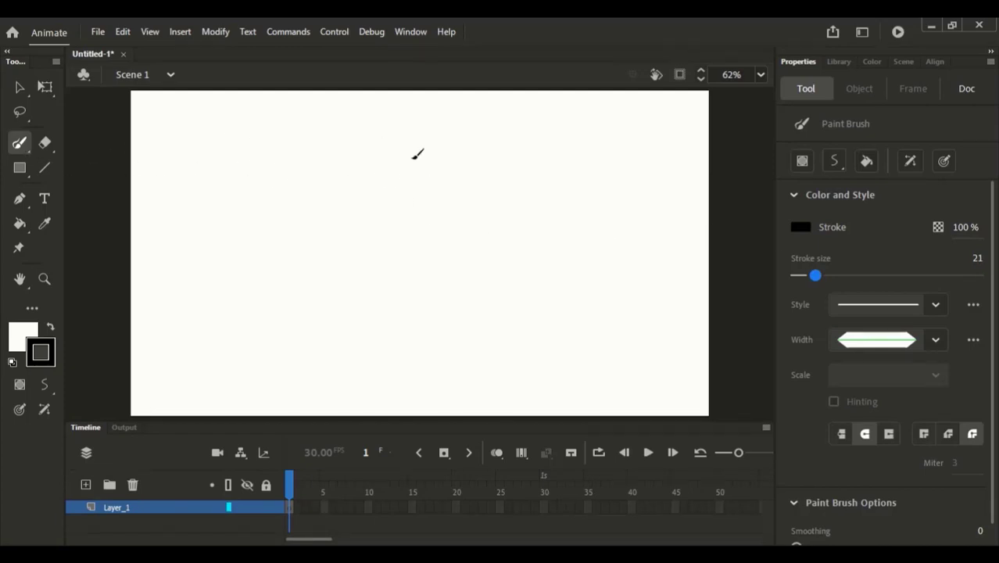
pyautogui.moveTo(372, 237)
pyautogui.mouseDown()
pyautogui.moveTo(413, 198)
pyautogui.moveTo(457, 192)
pyautogui.mouseUp()
pyautogui.hotkey('ctrl', 'z')
# Set the stroke size to 13 and try it out on a curved upper lid line
pyautogui.moveTo(815, 275); pyautogui.dragTo(808, 275)
pyautogui.moveTo(391, 229)
pyautogui.mouseDown()
pyautogui.moveTo(426, 201)
pyautogui.moveTo(480, 195)
pyautogui.mouseUp()
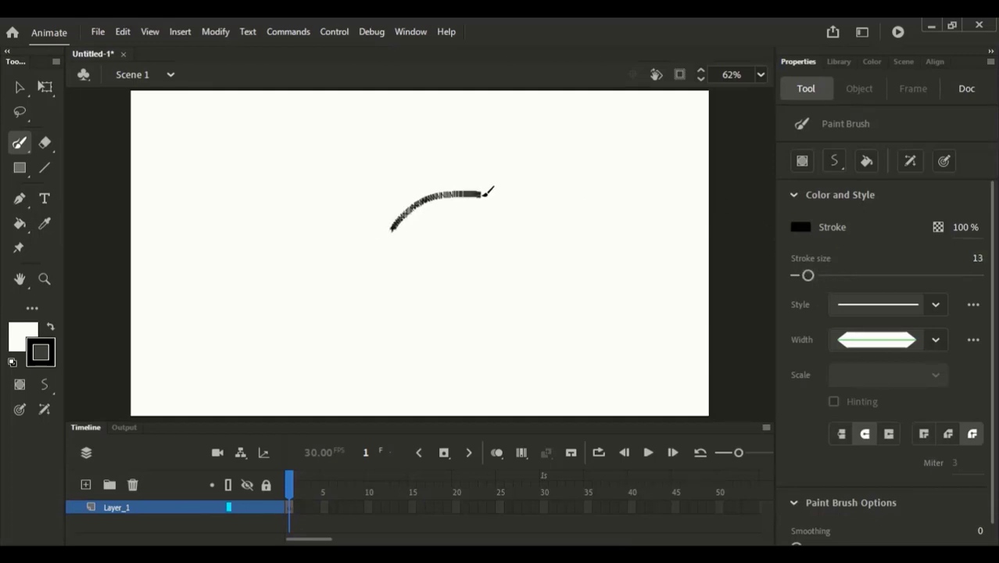
pyautogui.hotkey('ctrl', 'z')
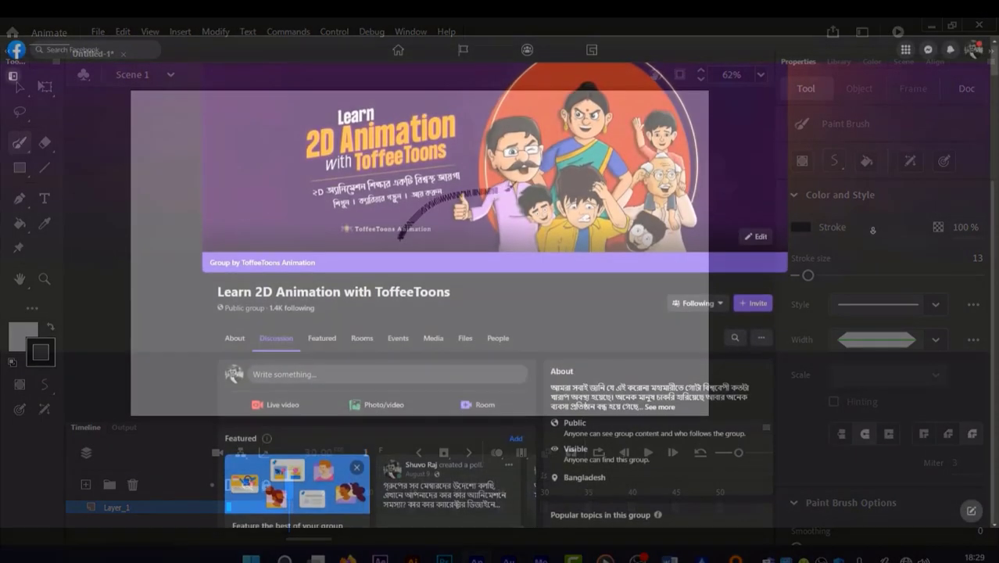
# Switch to Facebook and look through the posts in the Learn 2D Animation with ToffeeToons group
pyautogui.scroll(-8, 872, 244)
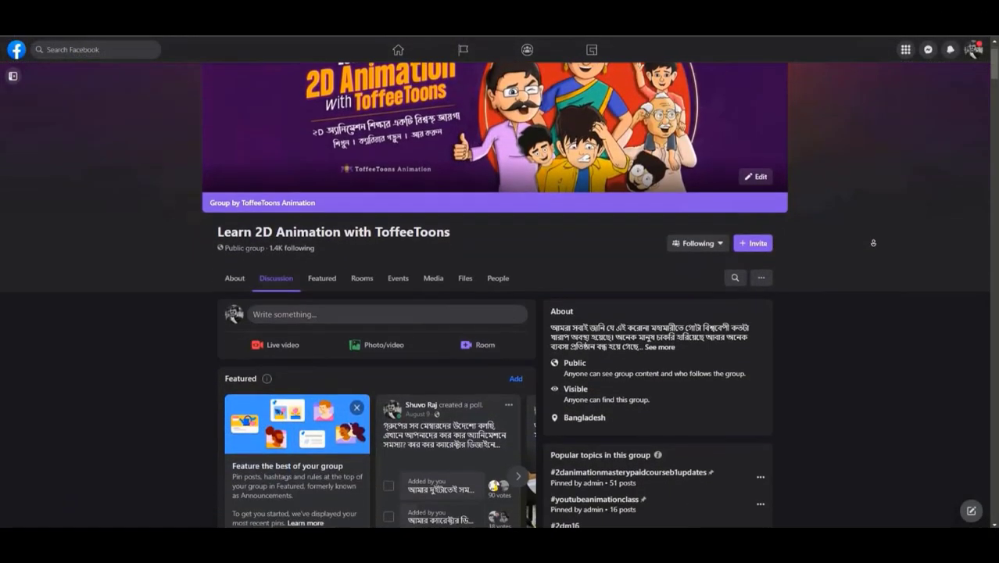
pyautogui.scroll(-10, 873, 245)
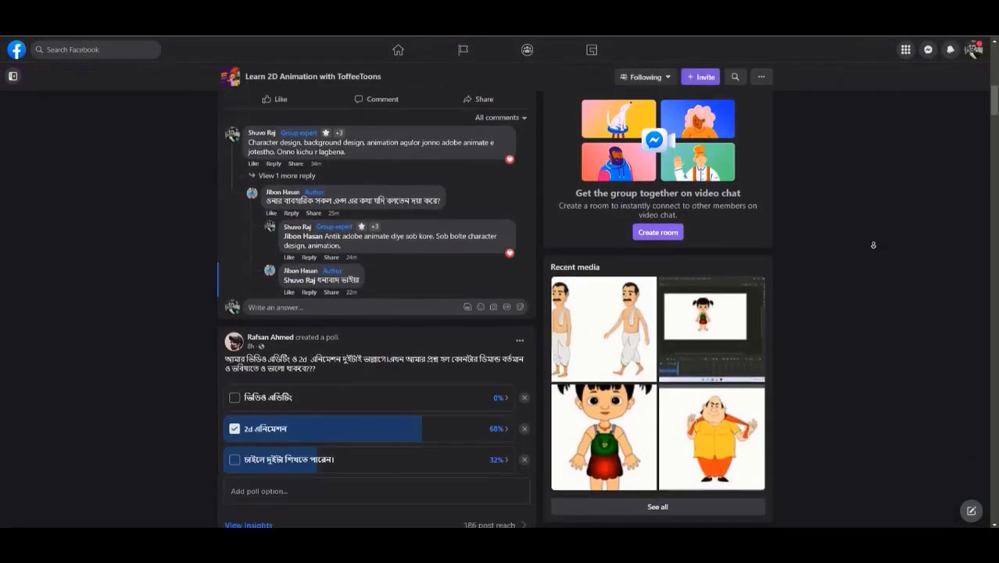
pyautogui.scroll(-10, 872, 244)
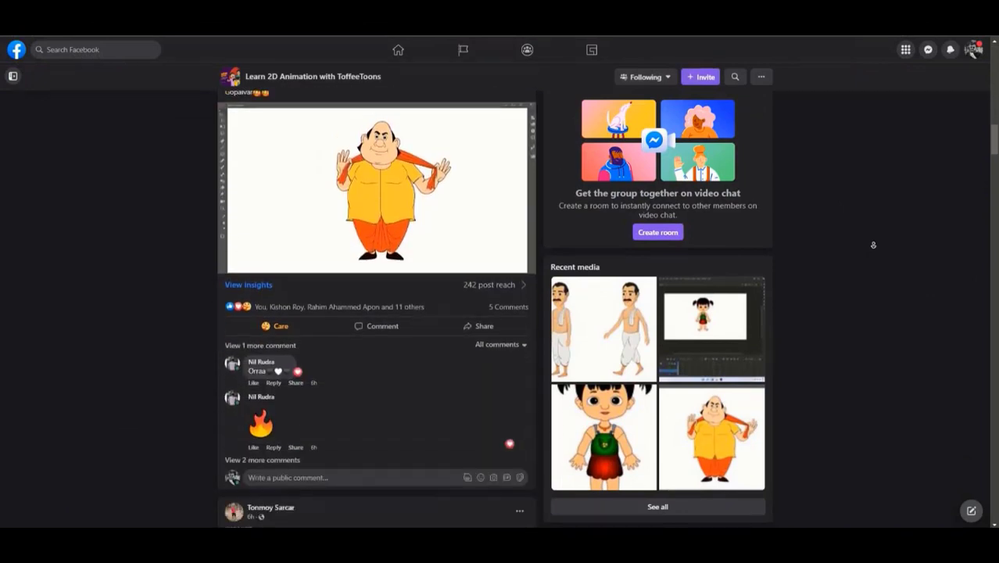
pyautogui.scroll(-10, 873, 245)
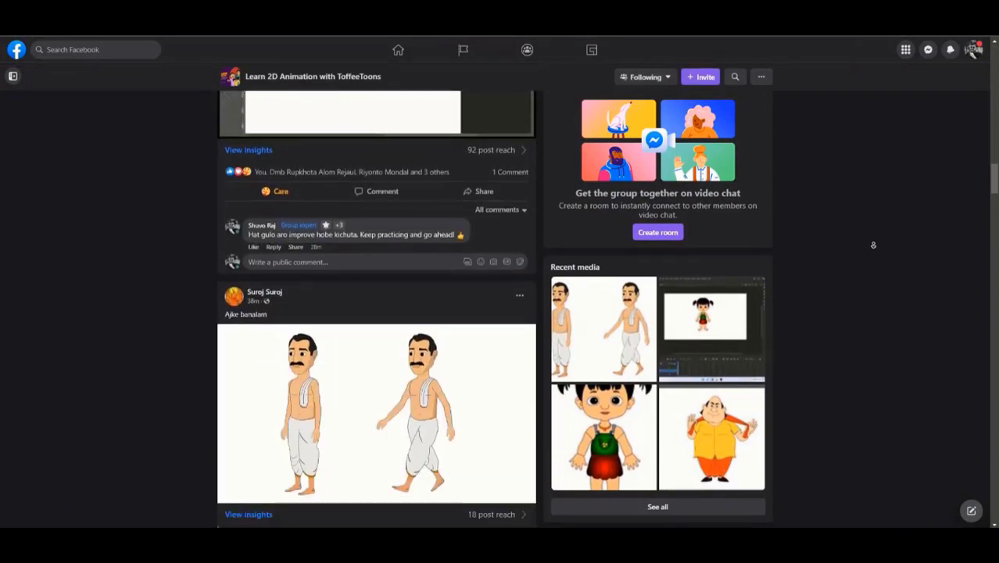
pyautogui.scroll(-10, 873, 245)
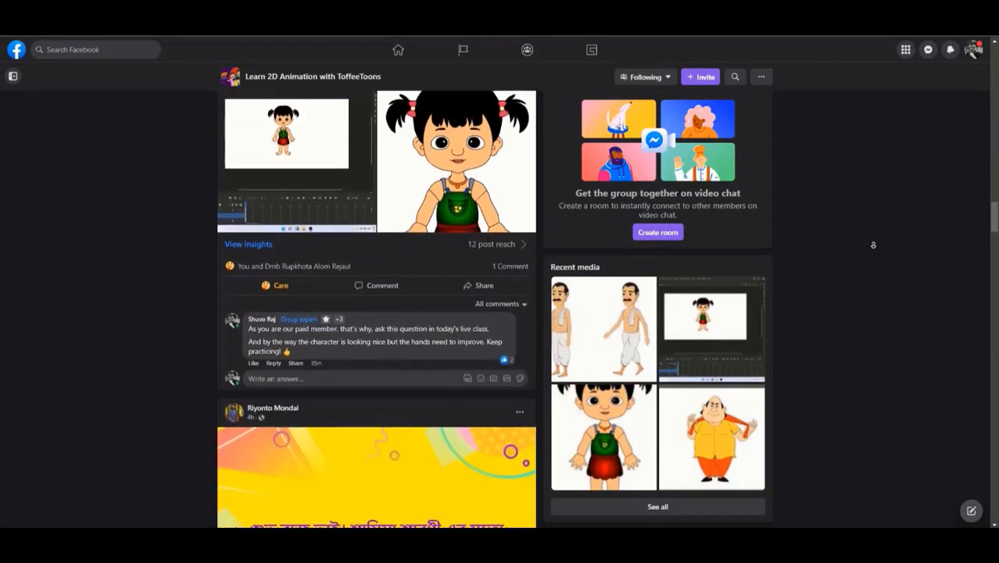
pyautogui.scroll(-10, 873, 245)
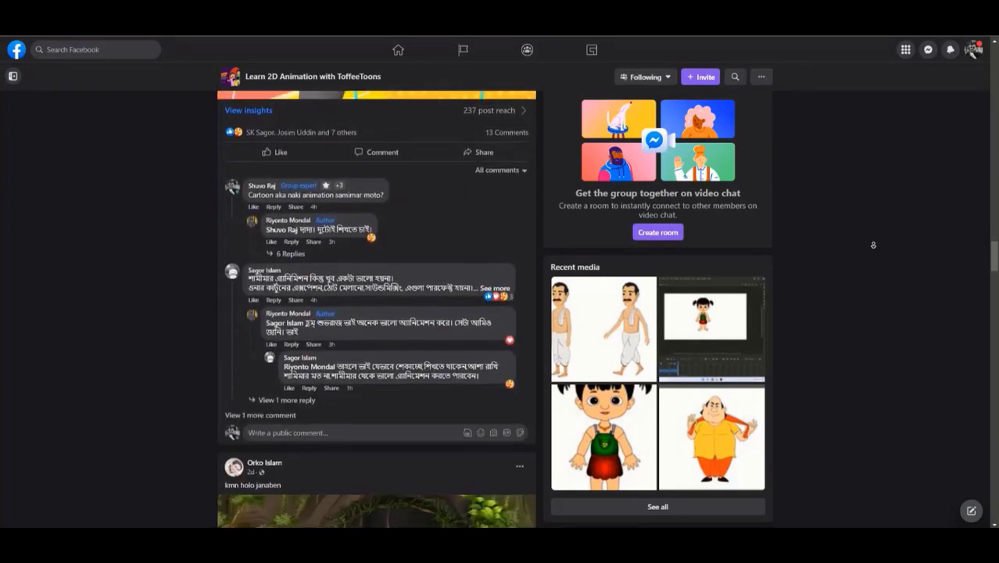
pyautogui.scroll(-10, 873, 244)
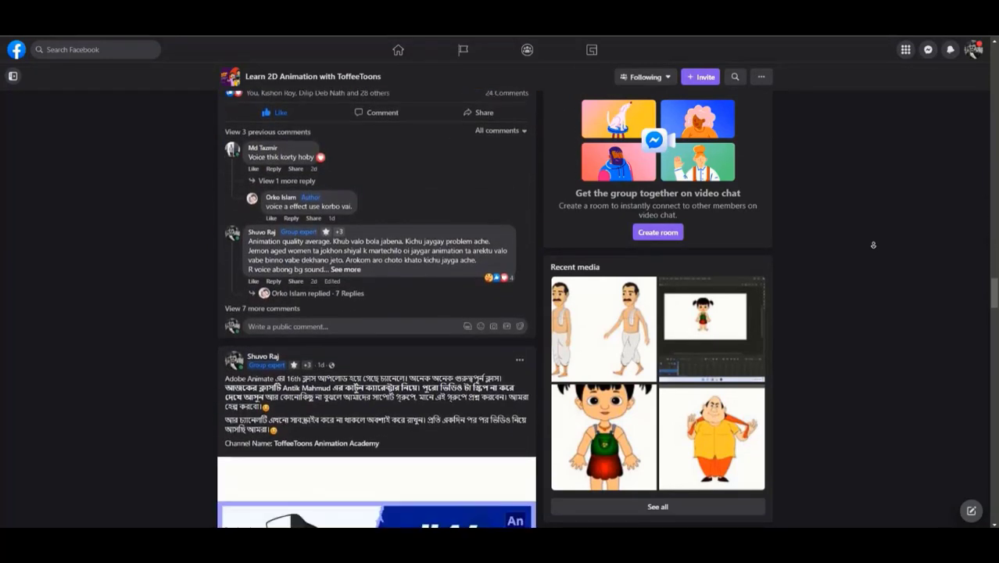
pyautogui.scroll(-5, 873, 244)
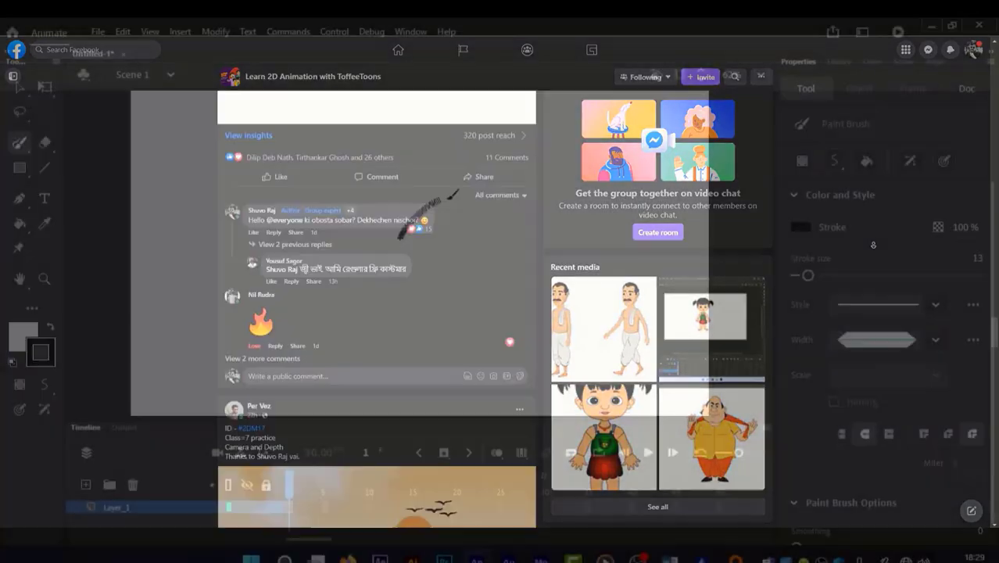
# Draw an almond-shaped eye outline on the stage in Animate and adjust the lower lid's curve near its pointed left corner
pyautogui.moveTo(422, 208)
pyautogui.mouseDown()
pyautogui.moveTo(506, 190)
pyautogui.moveTo(461, 236)
pyautogui.moveTo(401, 244)
pyautogui.mouseUp()
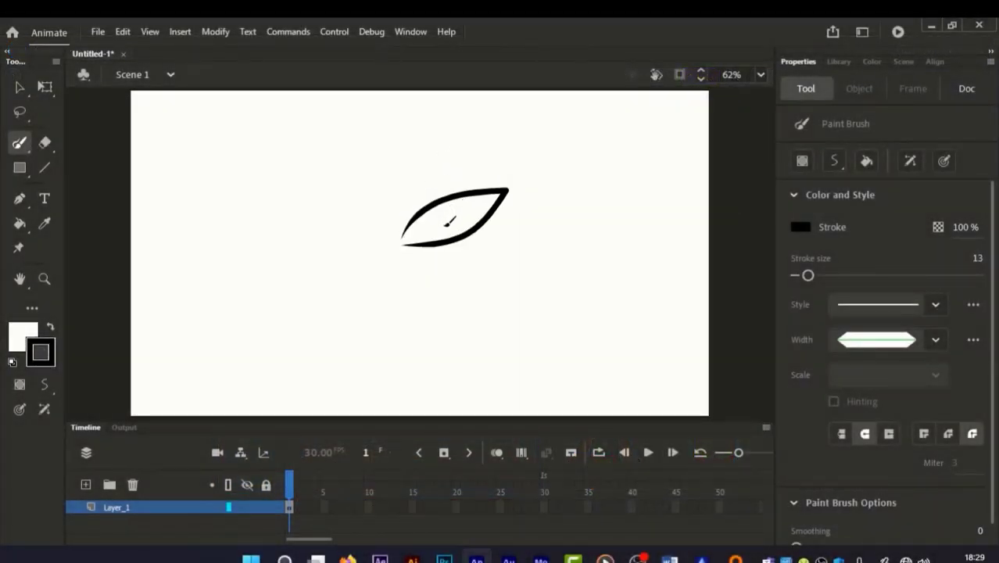
pyautogui.press('v')
pyautogui.scroll(3, 477, 291)
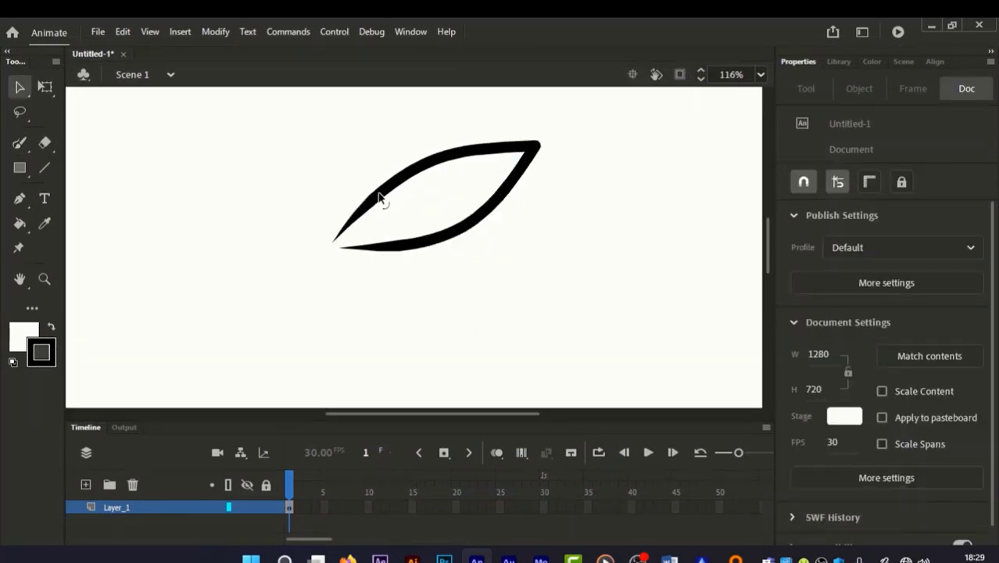
pyautogui.moveTo(334, 240)
pyautogui.mouseDown()
pyautogui.moveTo(338, 233)
pyautogui.moveTo(334, 243)
pyautogui.mouseUp()
pyautogui.moveTo(403, 249); pyautogui.dragTo(411, 246)
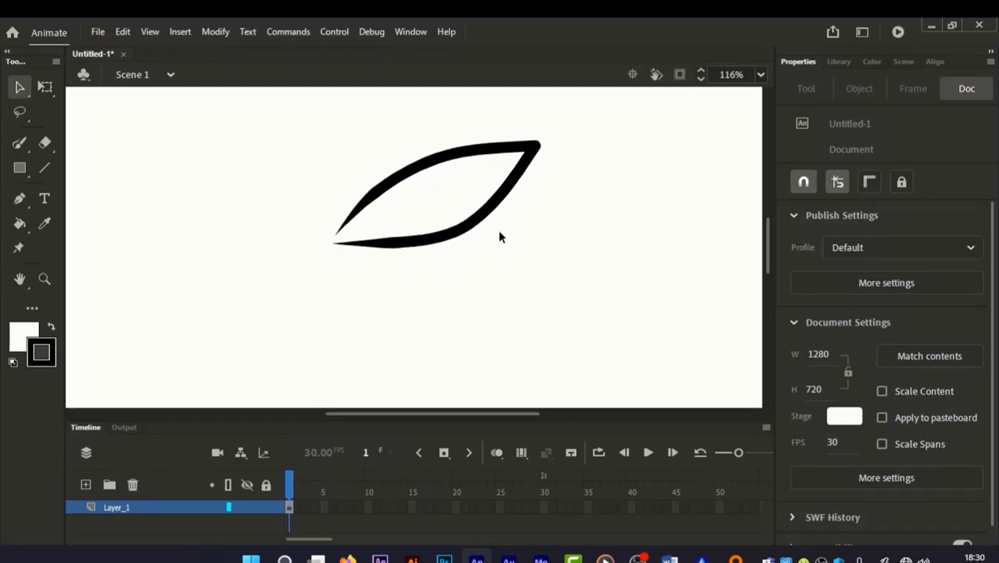
# Reshape the lower lid into a fuller, smoother curve on the right side of the eye
pyautogui.moveTo(495, 205); pyautogui.dragTo(507, 197)
pyautogui.moveTo(466, 225); pyautogui.dragTo(472, 227)
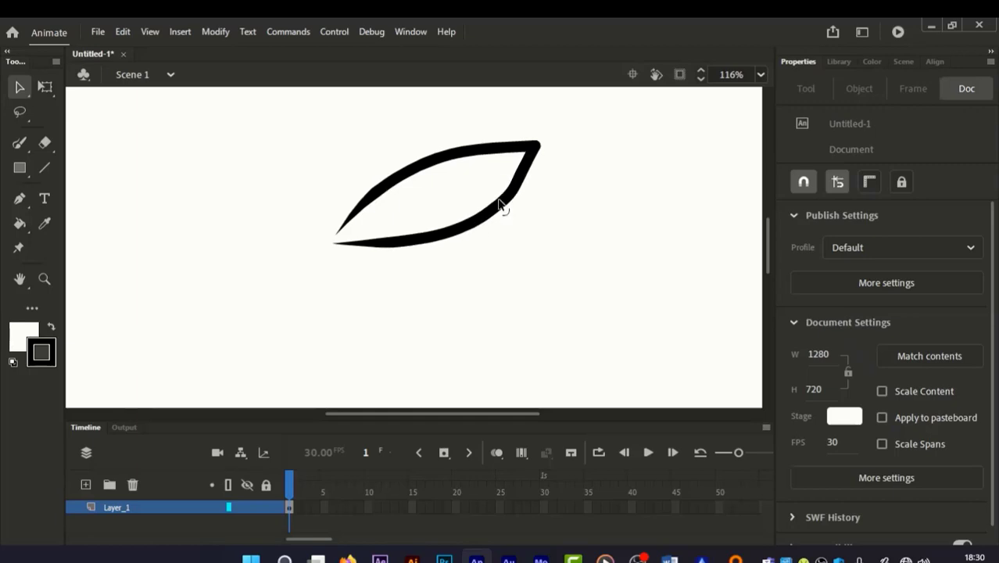
pyautogui.moveTo(515, 192)
pyautogui.mouseDown()
pyautogui.moveTo(542, 167)
pyautogui.moveTo(506, 198)
pyautogui.mouseUp()
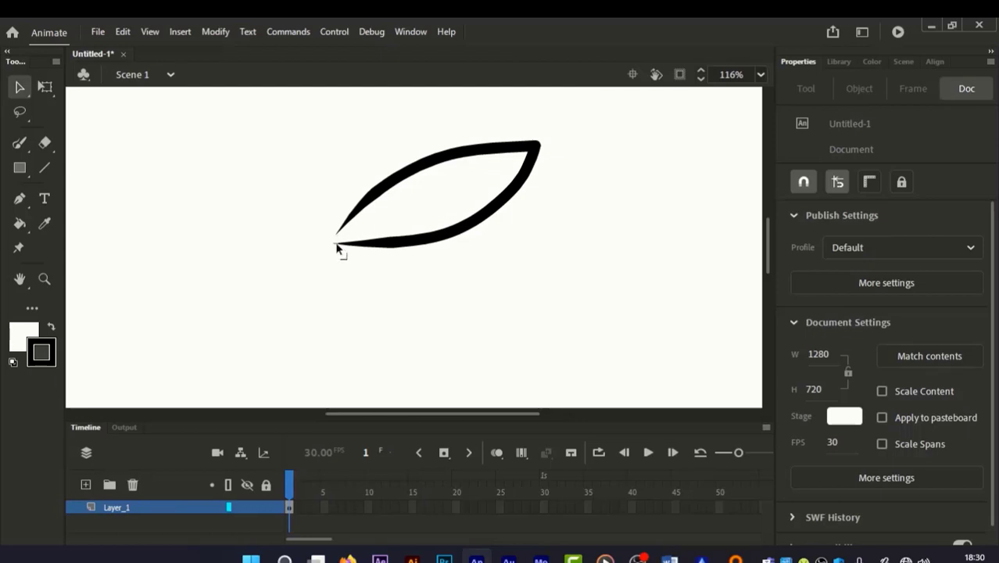
# Join the lower lid's tapered end to the upper lid's end at the eye's left corner
pyautogui.moveTo(336, 244); pyautogui.dragTo(339, 237)
pyautogui.hotkey('ctrl', 'space')
pyautogui.moveTo(324, 188)
pyautogui.mouseDown()
pyautogui.moveTo(360, 257)
pyautogui.moveTo(370, 226)
pyautogui.mouseUp()
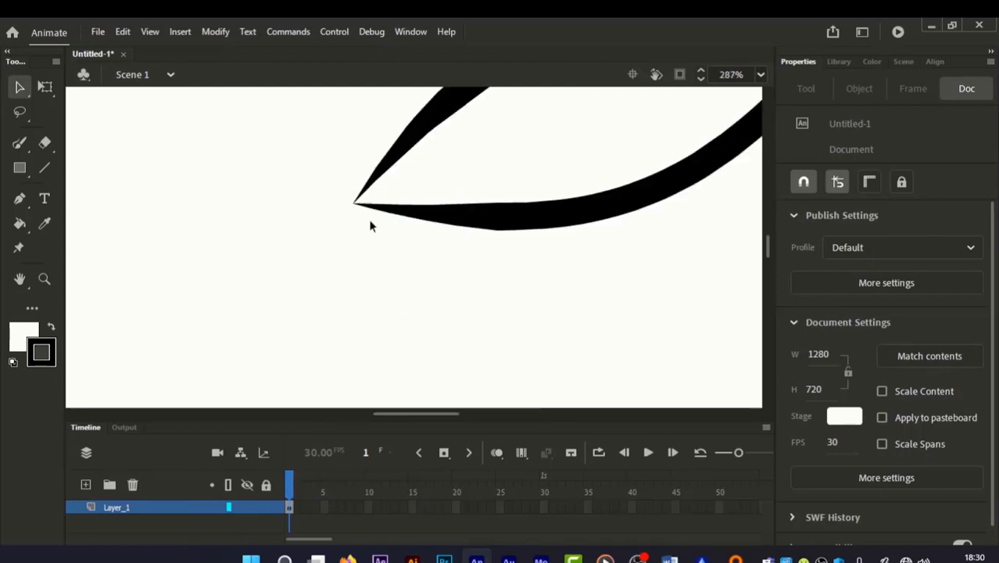
pyautogui.hotkey('ctrl', '-')
pyautogui.hotkey('ctrl', '-')
pyautogui.hotkey('ctrl', 'space')
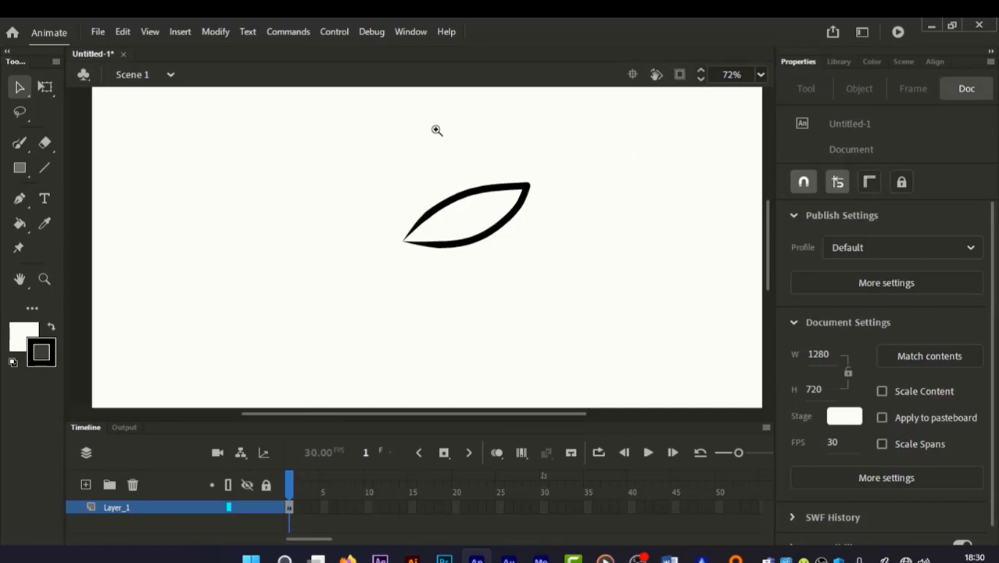
# Convert the strokes of the eye's upper and lower lids to fills
pyautogui.moveTo(436, 130); pyautogui.dragTo(550, 319)
pyautogui.moveTo(552, 189); pyautogui.dragTo(497, 257)
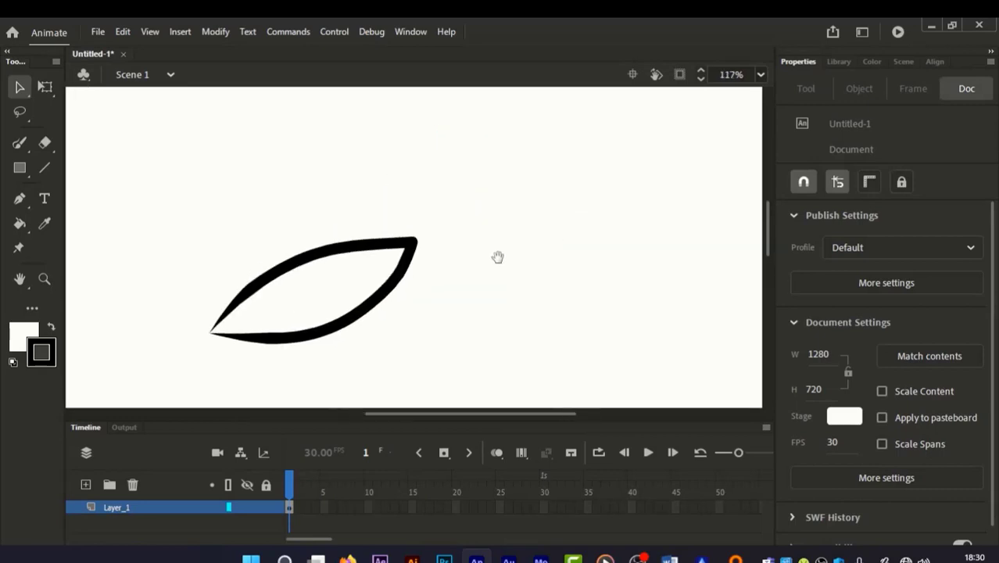
pyautogui.click(407, 245)
pyautogui.click(399, 245)
pyautogui.click(399, 272)
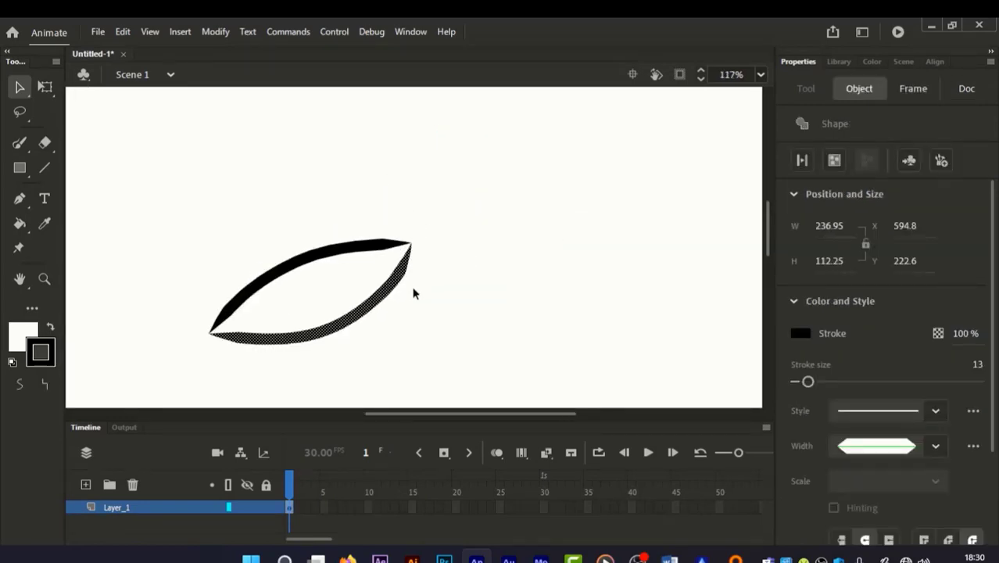
pyautogui.click(419, 297)
pyautogui.moveTo(162, 181); pyautogui.dragTo(506, 391)
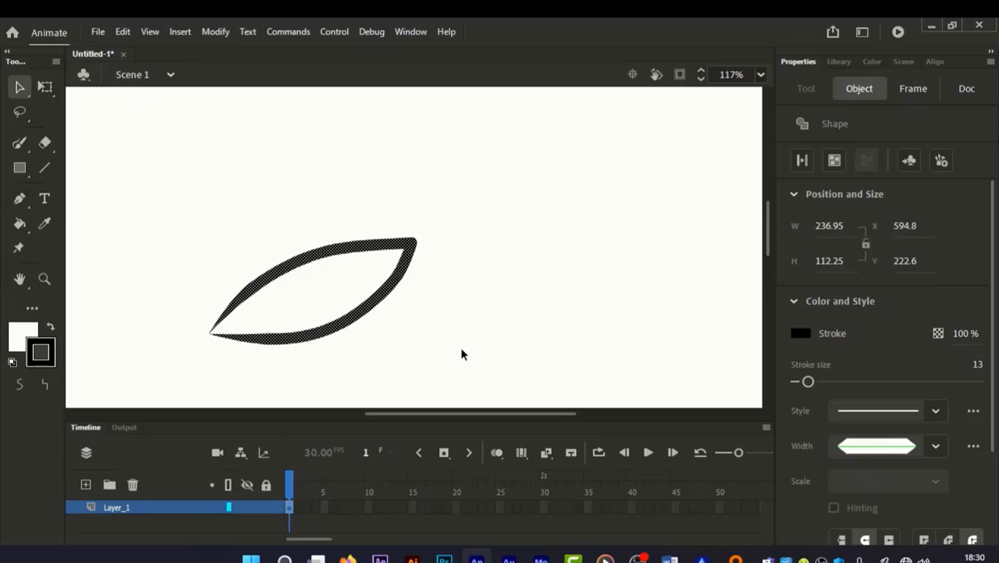
pyautogui.moveTo(183, 188); pyautogui.dragTo(516, 432)
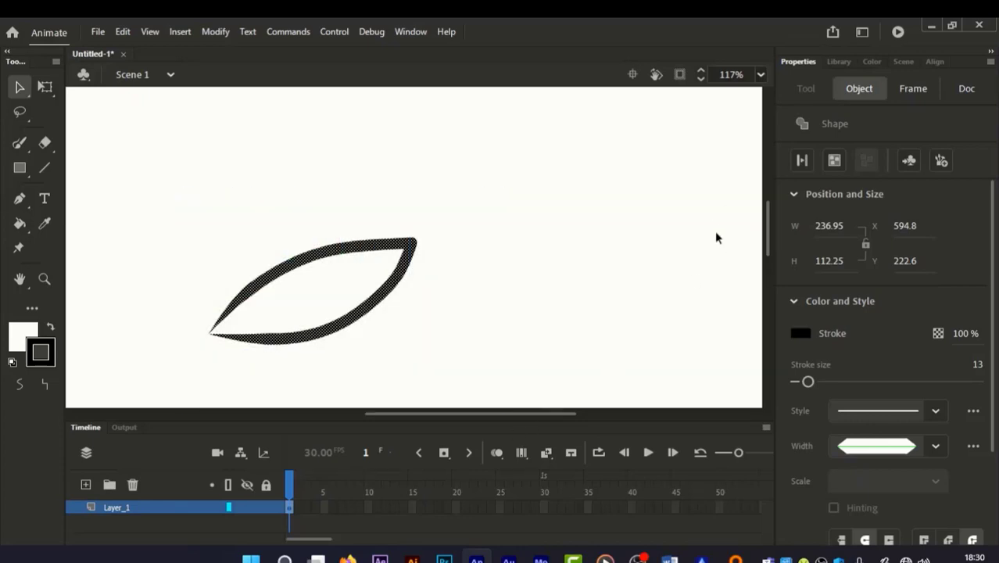
pyautogui.click(802, 161)
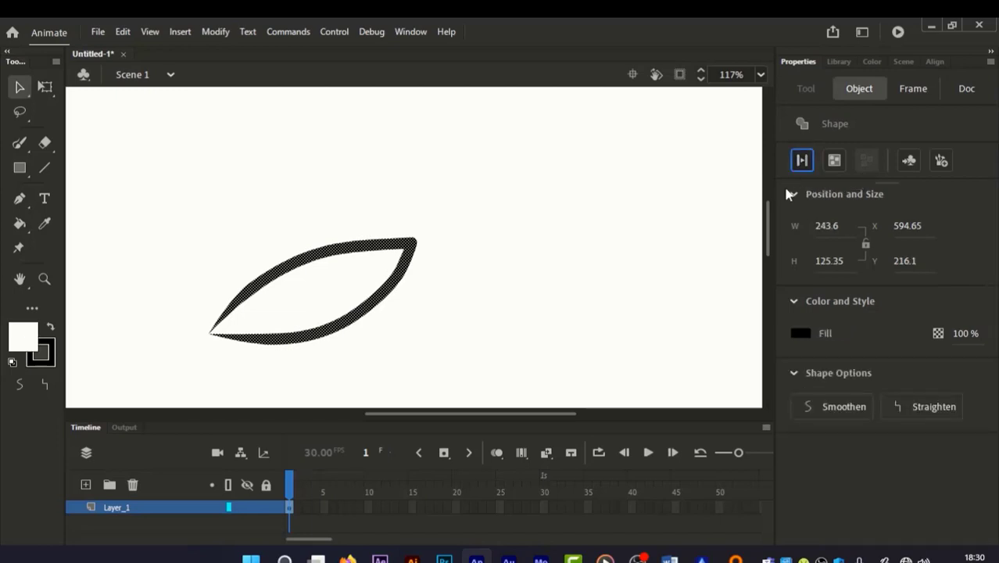
pyautogui.click(666, 252)
pyautogui.click(400, 286)
pyautogui.click(442, 289)
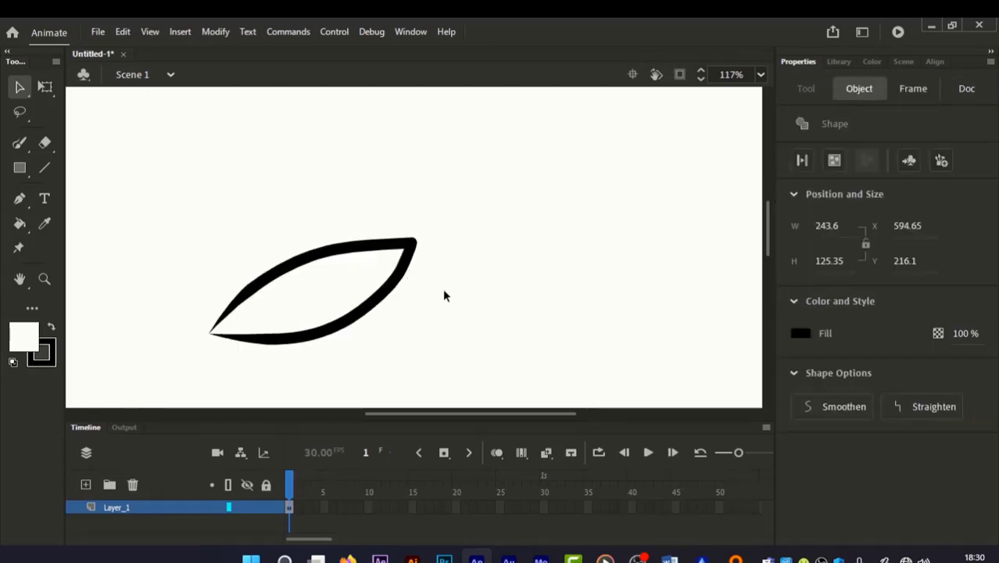
# Reshape the inner edge of the outline at the eye's right corner into a rounded, thicker corner
pyautogui.click(406, 277)
pyautogui.moveTo(321, 204); pyautogui.dragTo(456, 360)
pyautogui.click(527, 313)
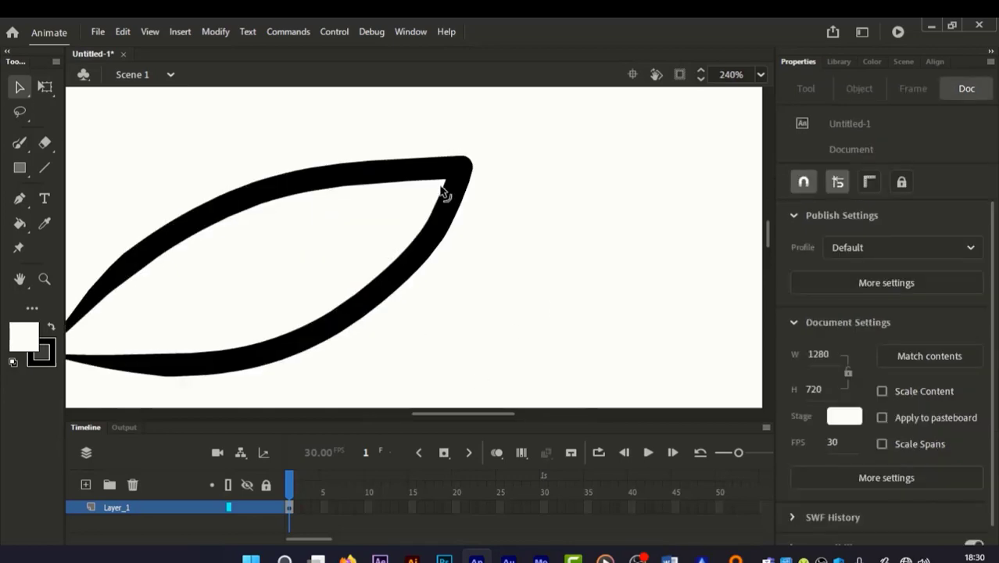
pyautogui.moveTo(447, 182); pyautogui.dragTo(435, 185)
pyautogui.hscroll(-5, 492, 222)
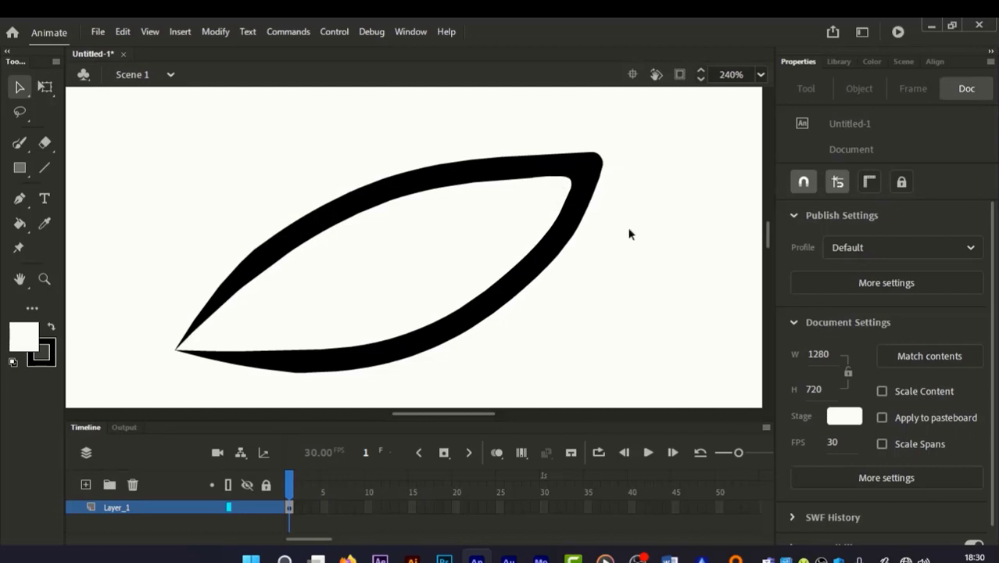
pyautogui.moveTo(531, 236); pyautogui.dragTo(508, 213)
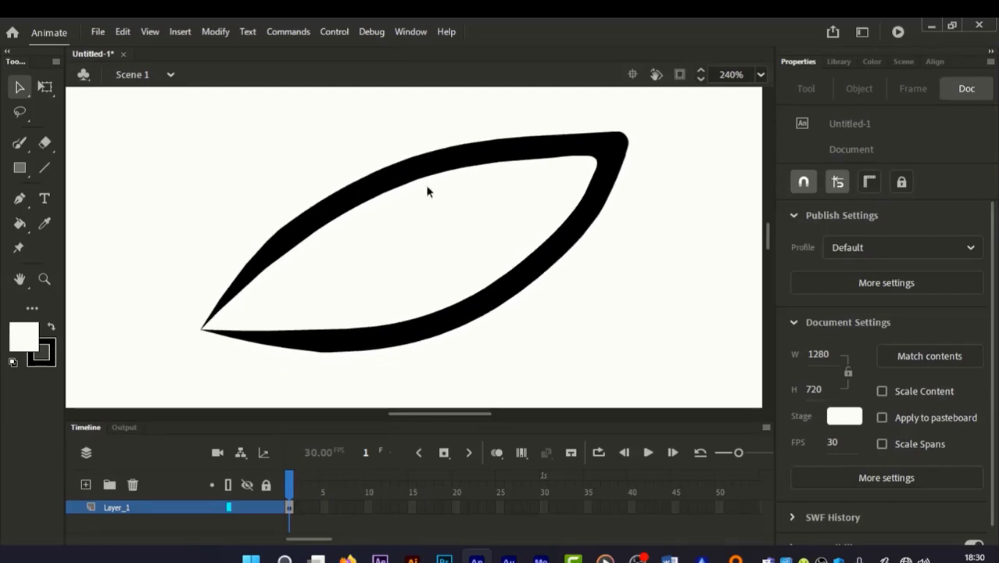
# Paint a long curved black eyelid crease above the upper lid with the Classic Brush at size 4
pyautogui.press('y')
pyautogui.hotkey('ctrl', '-')
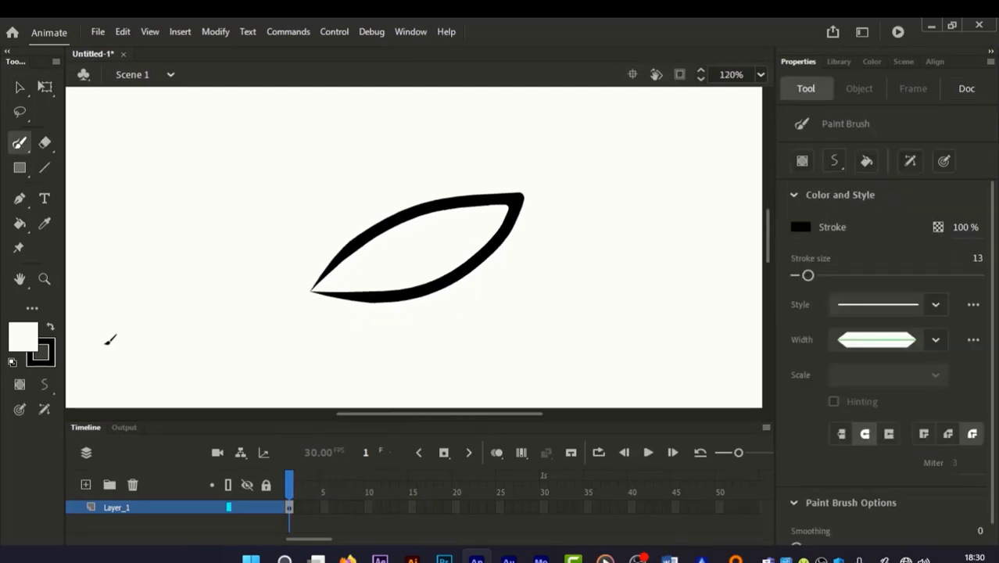
pyautogui.click(51, 329)
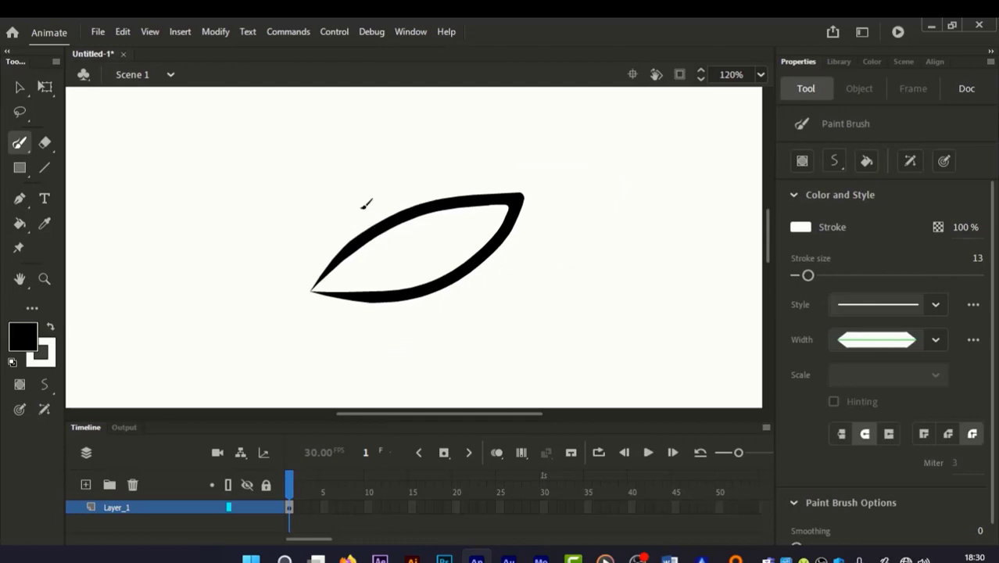
pyautogui.press('v')
pyautogui.press('b')
pyautogui.moveTo(300, 250); pyautogui.dragTo(384, 222)
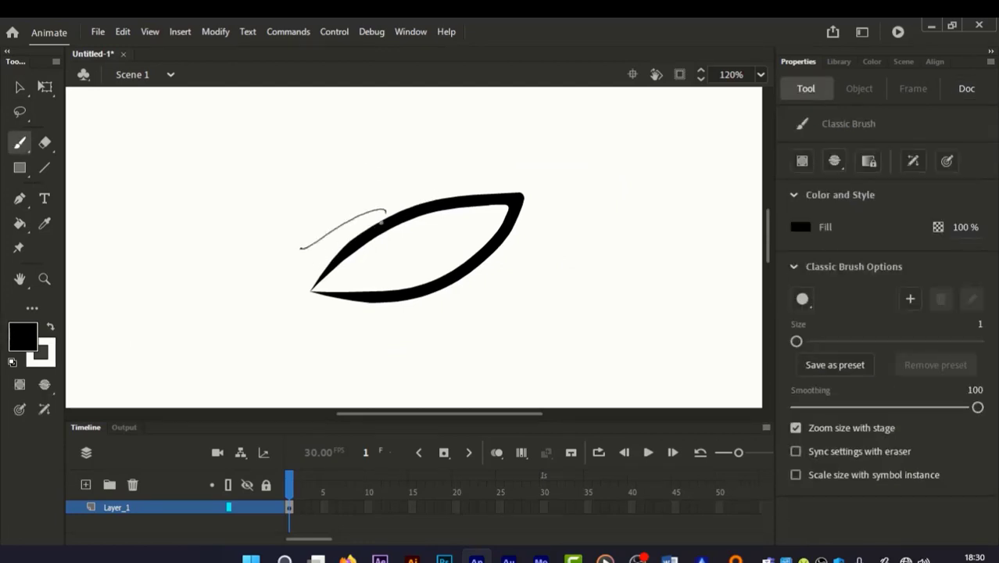
pyautogui.hotkey('ctrl', 'z')
pyautogui.moveTo(296, 256); pyautogui.dragTo(457, 163)
pyautogui.hotkey('ctrl', 'z')
pyautogui.moveTo(796, 340); pyautogui.dragTo(798, 341)
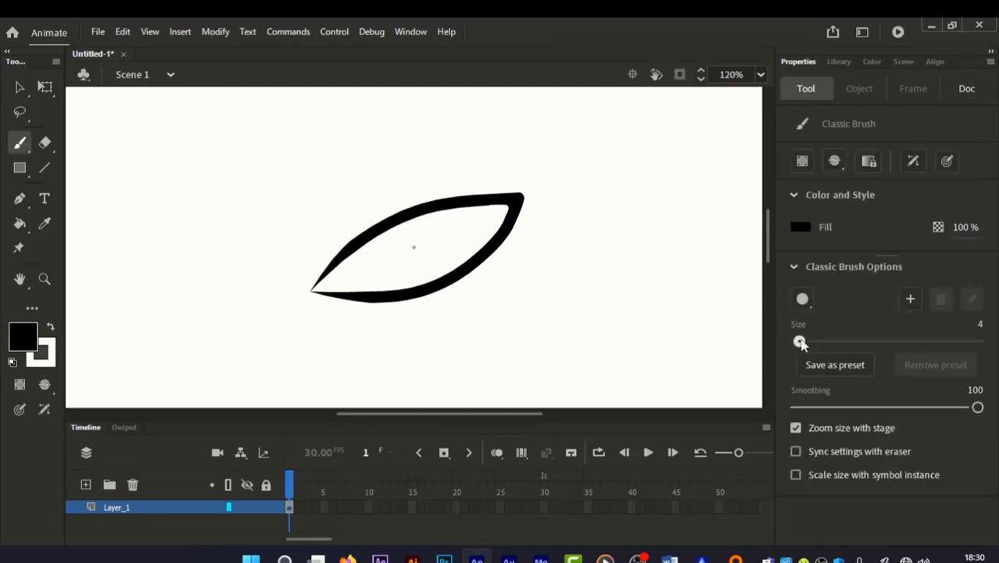
pyautogui.moveTo(295, 242); pyautogui.dragTo(473, 161)
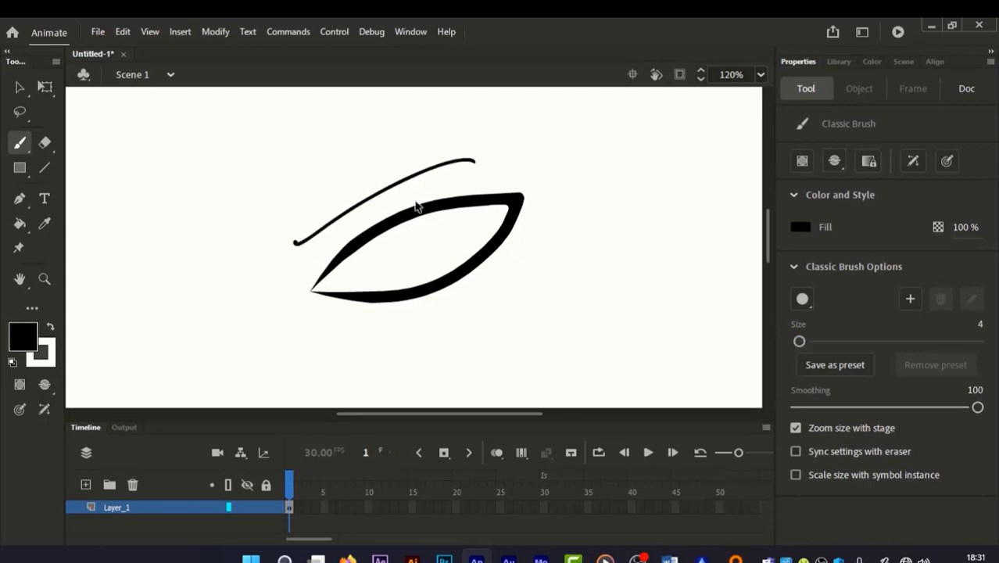
pyautogui.hotkey('ctrl', 'z')
pyautogui.moveTo(316, 243); pyautogui.dragTo(515, 143)
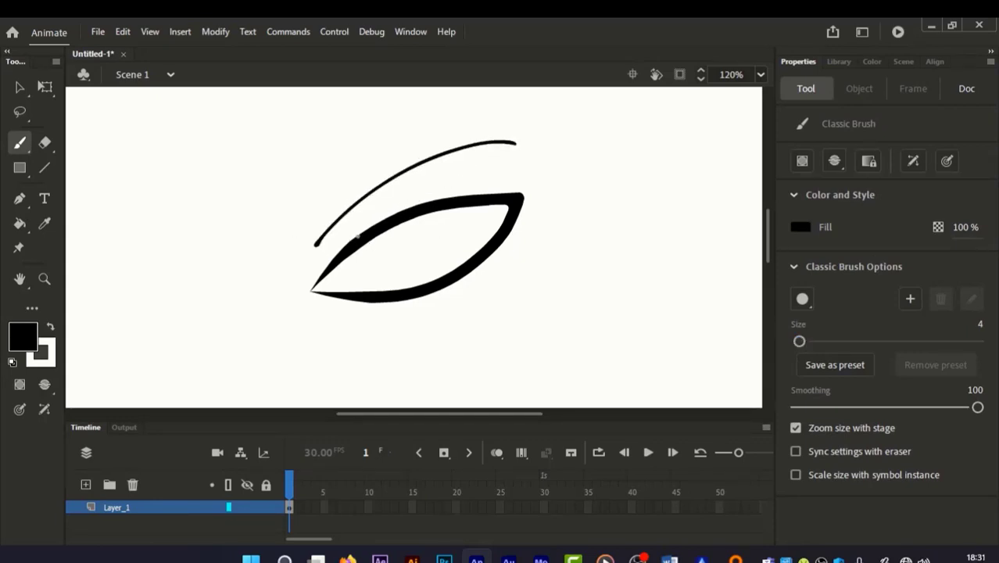
pyautogui.moveTo(316, 233); pyautogui.dragTo(356, 196)
pyautogui.hotkey('ctrl', 'z')
pyautogui.moveTo(322, 226); pyautogui.dragTo(402, 169)
pyautogui.hotkey('ctrl', 'z')
pyautogui.moveTo(328, 229); pyautogui.dragTo(395, 169)
pyautogui.hotkey('ctrl', 'z')
pyautogui.moveTo(326, 245); pyautogui.dragTo(377, 201)
pyautogui.hotkey('ctrl', 'z')
# Paint a shorter, thinner black line just beneath the left part of the crease with brush size 2
pyautogui.moveTo(799, 341); pyautogui.dragTo(796, 343)
pyautogui.moveTo(321, 242); pyautogui.dragTo(389, 183)
pyautogui.hotkey('ctrl', 'z')
pyautogui.moveTo(326, 240)
pyautogui.mouseDown()
pyautogui.moveTo(422, 166)
pyautogui.moveTo(453, 158)
pyautogui.mouseUp()
pyautogui.hotkey('ctrl', 'z')
pyautogui.hotkey('ctrl', 'z')
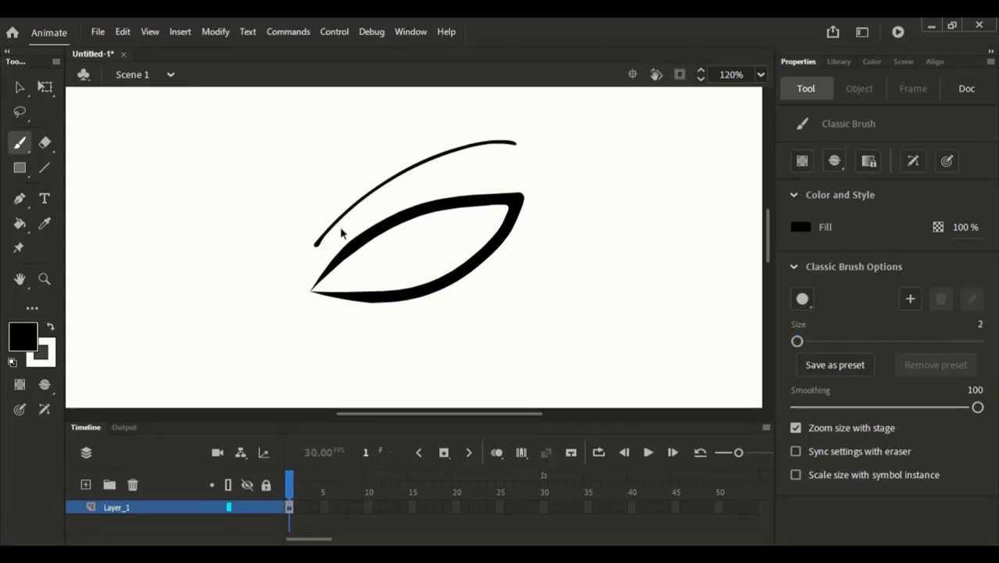
pyautogui.moveTo(371, 200); pyautogui.dragTo(417, 177)
pyautogui.hotkey('ctrl', 'z')
pyautogui.moveTo(327, 239); pyautogui.dragTo(413, 178)
# Set up the Paint Brush with a dark navy stroke, a uniform width profile and stroke size 2
pyautogui.moveTo(345, 144); pyautogui.dragTo(539, 379)
pyautogui.moveTo(483, 217); pyautogui.dragTo(481, 268)
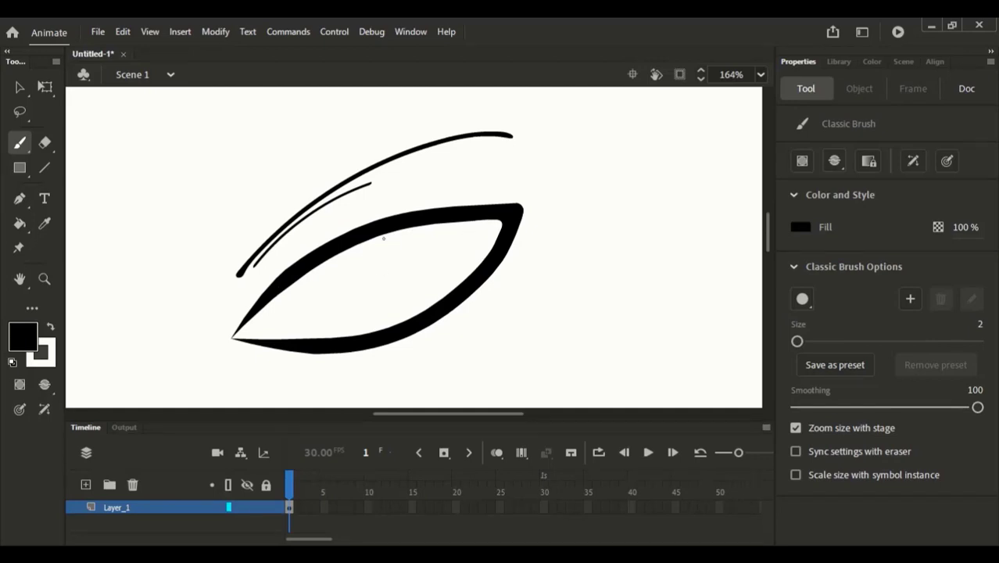
pyautogui.click(22, 150)
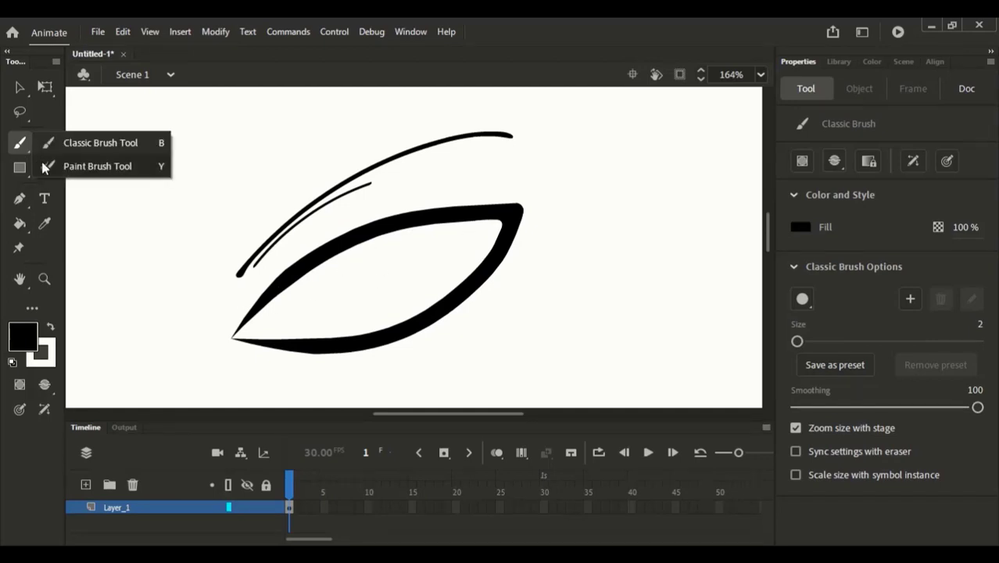
pyautogui.click(63, 166)
pyautogui.click(50, 326)
pyautogui.click(40, 352)
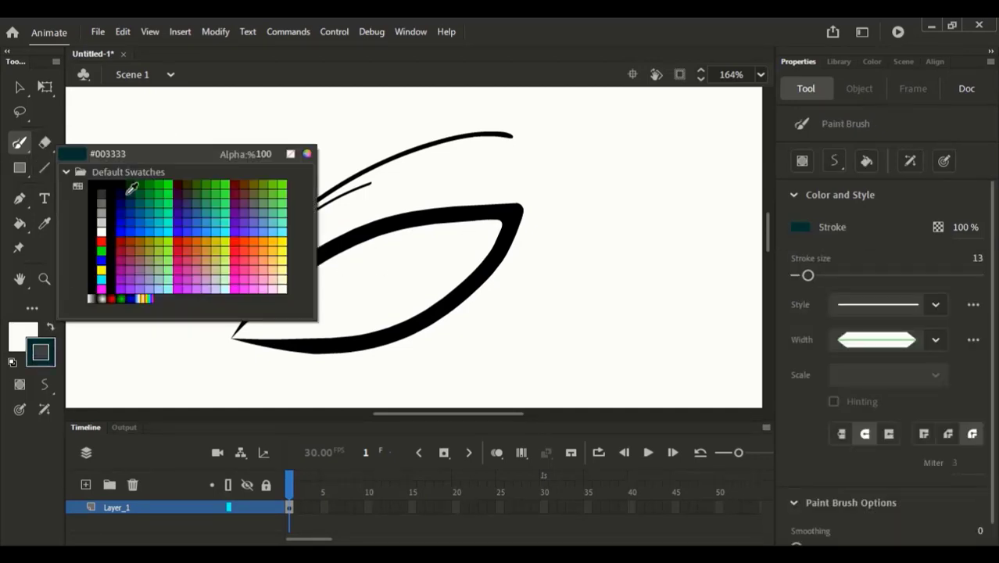
pyautogui.click(129, 195)
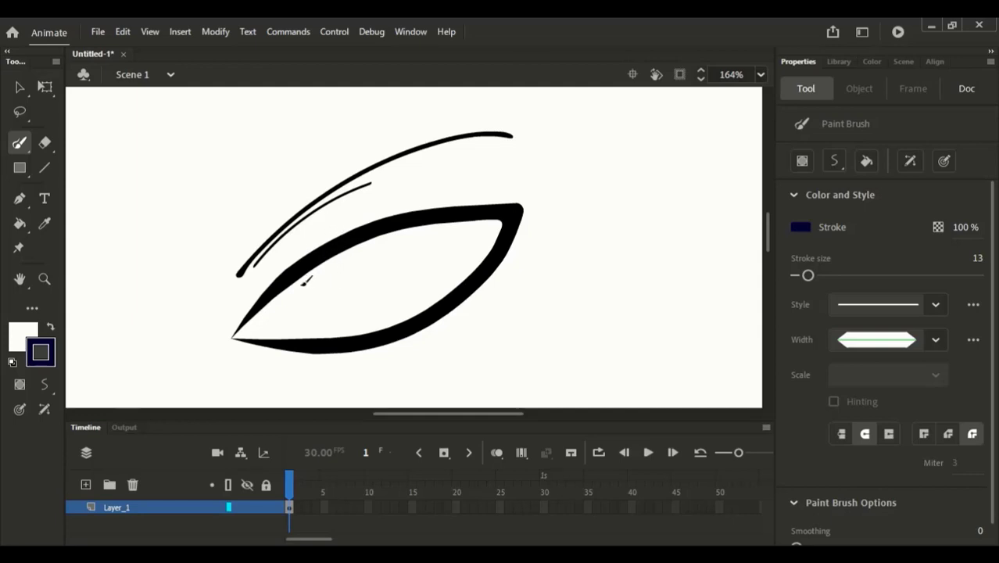
pyautogui.moveTo(292, 279); pyautogui.dragTo(324, 336)
pyautogui.click(875, 339)
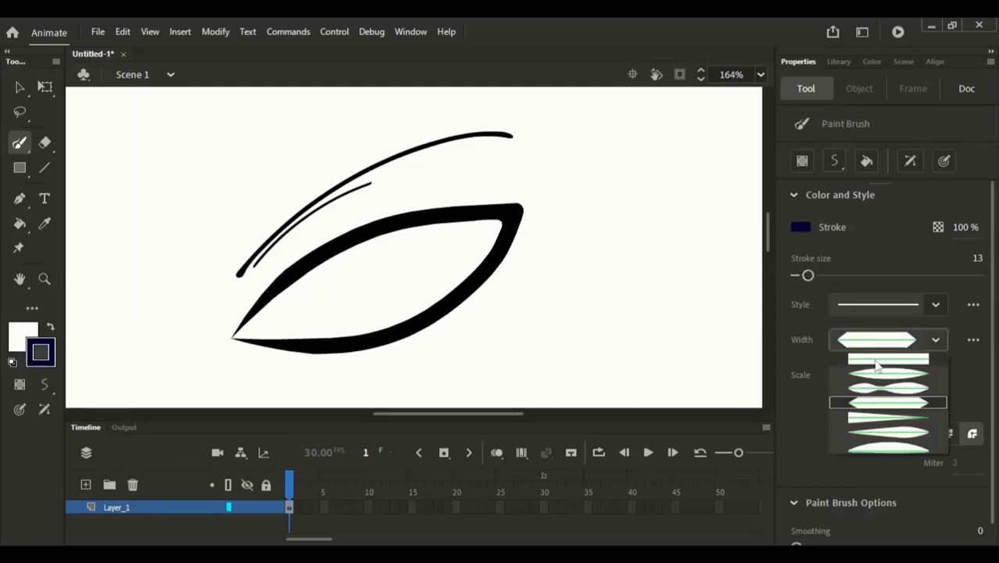
pyautogui.click(871, 357)
pyautogui.moveTo(804, 274); pyautogui.dragTo(797, 275)
pyautogui.click(863, 347)
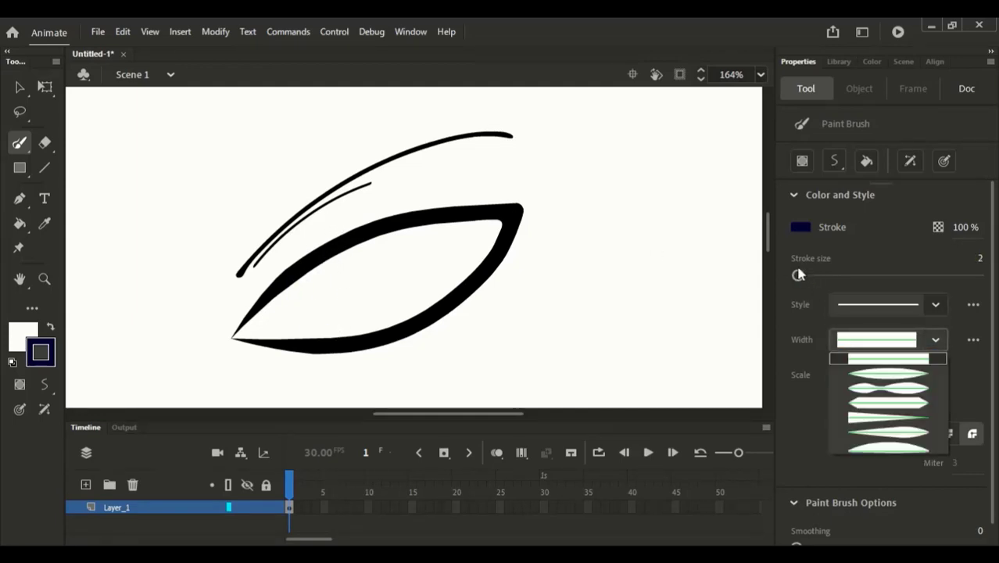
pyautogui.click(798, 275)
pyautogui.moveTo(311, 275); pyautogui.dragTo(334, 324)
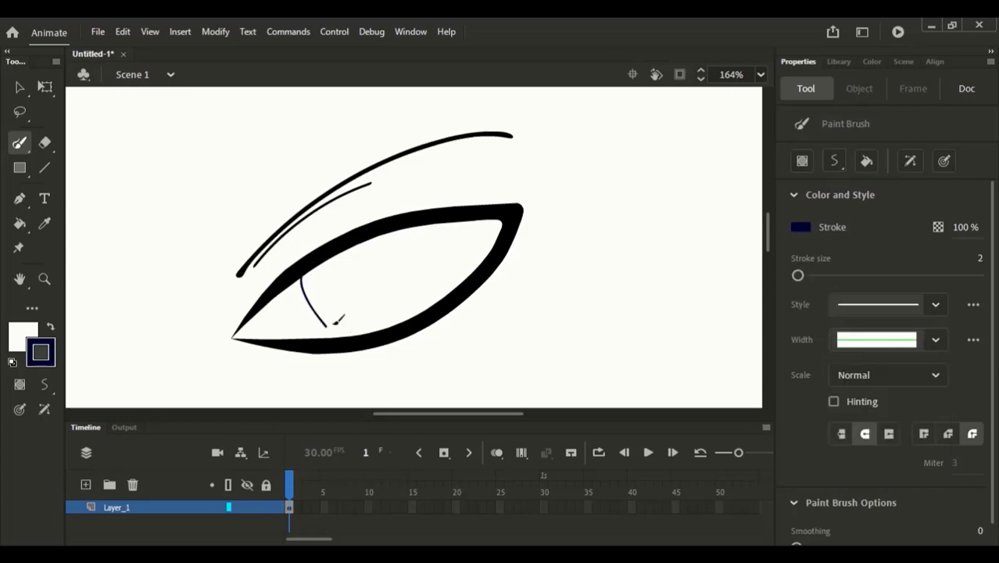
pyautogui.hotkey('ctrl', 'z')
pyautogui.moveTo(286, 284); pyautogui.dragTo(308, 338)
pyautogui.moveTo(386, 234)
pyautogui.mouseDown()
pyautogui.moveTo(405, 320)
pyautogui.moveTo(393, 350)
pyautogui.moveTo(415, 308)
pyautogui.moveTo(393, 348)
pyautogui.mouseUp()
pyautogui.hotkey('ctrl', 'z')
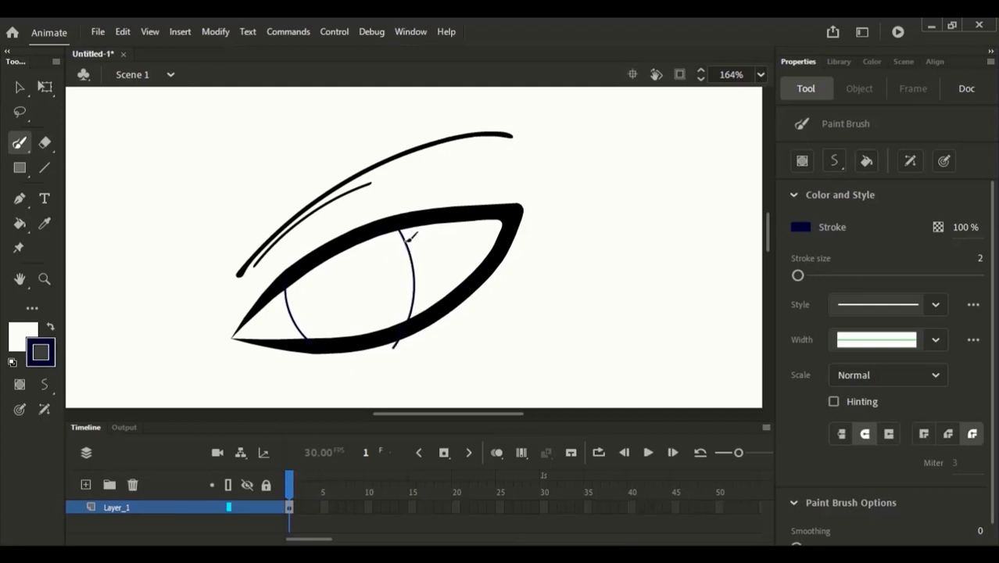
pyautogui.hotkey('ctrl', 'z')
pyautogui.hotkey('ctrl', 'z')
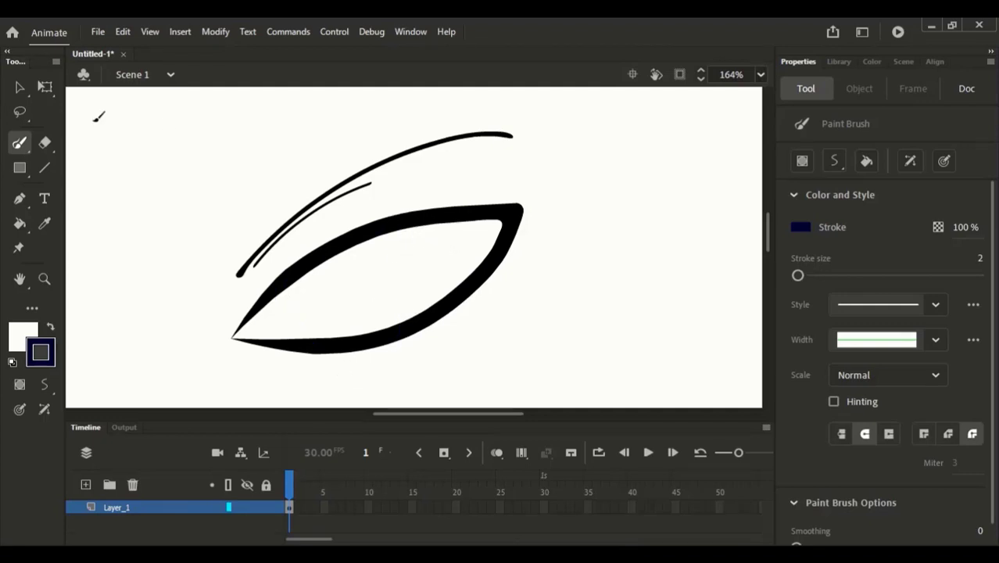
# Activate the Oval tool for drawing the iris
pyautogui.click(20, 145)
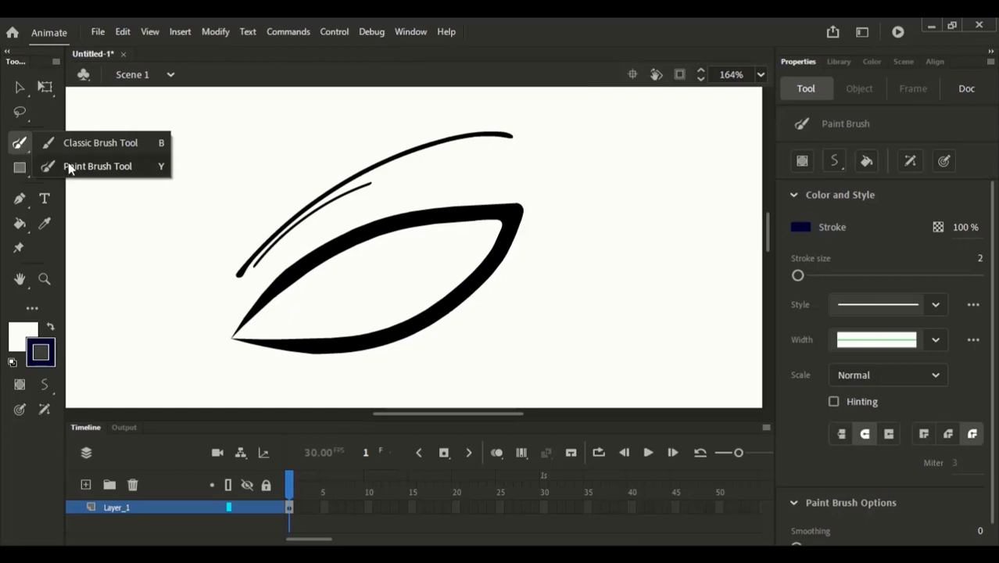
pyautogui.click(20, 168)
pyautogui.click(19, 167)
pyautogui.click(66, 215)
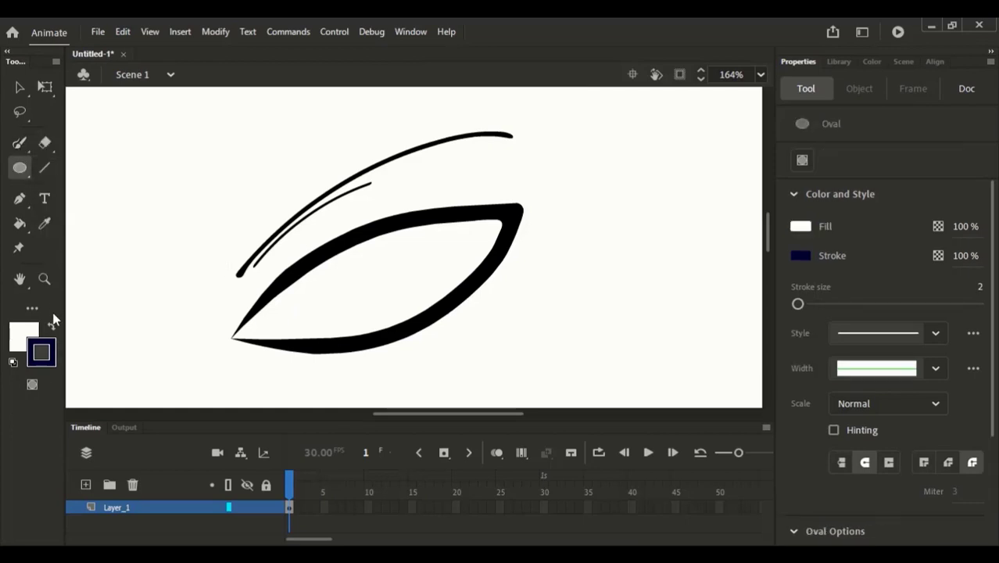
pyautogui.click(51, 328)
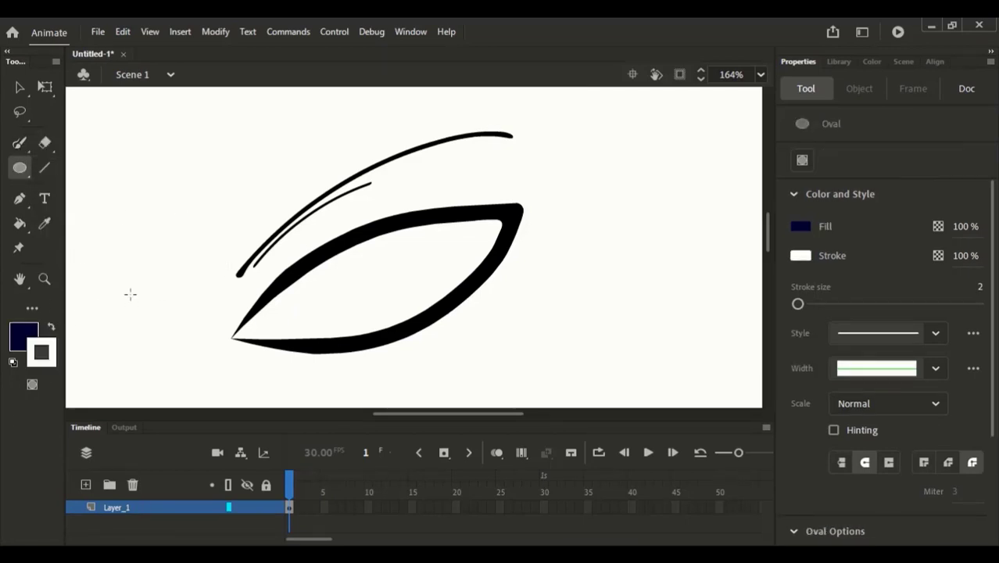
pyautogui.click(41, 352)
pyautogui.click(289, 153)
pyautogui.moveTo(561, 149); pyautogui.dragTo(647, 249)
pyautogui.hotkey('ctrl', 'z')
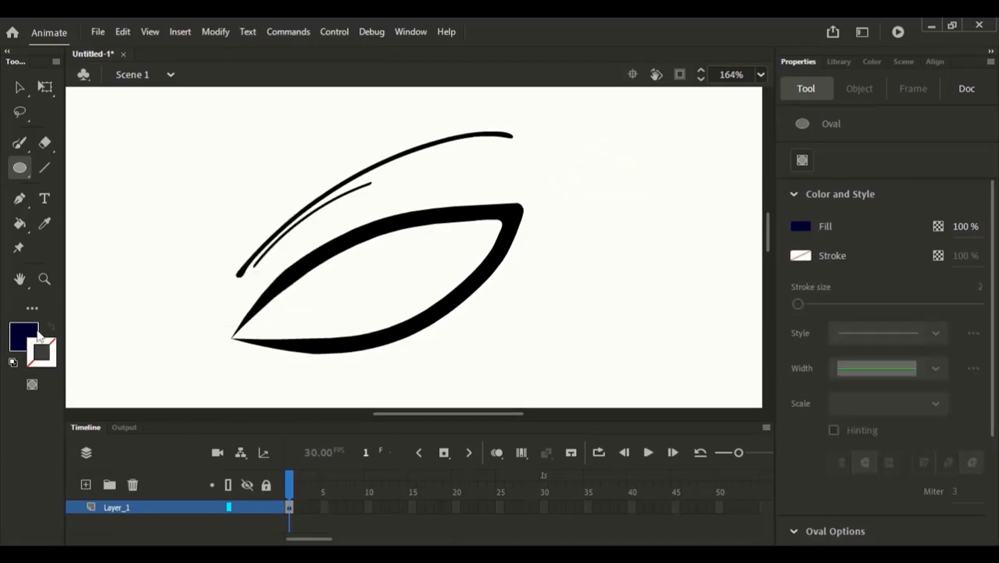
# Draw an iris circle about 88 px wide inside the eye, with a blue stroke and no fill
pyautogui.click(35, 334)
pyautogui.click(35, 335)
pyautogui.click(35, 335)
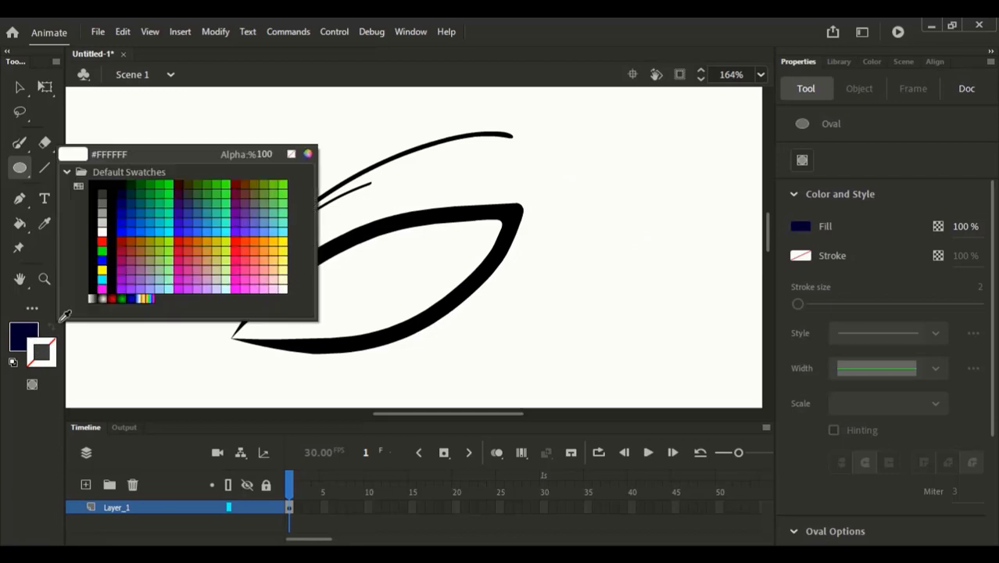
pyautogui.click(131, 224)
pyautogui.click(26, 341)
pyautogui.click(291, 155)
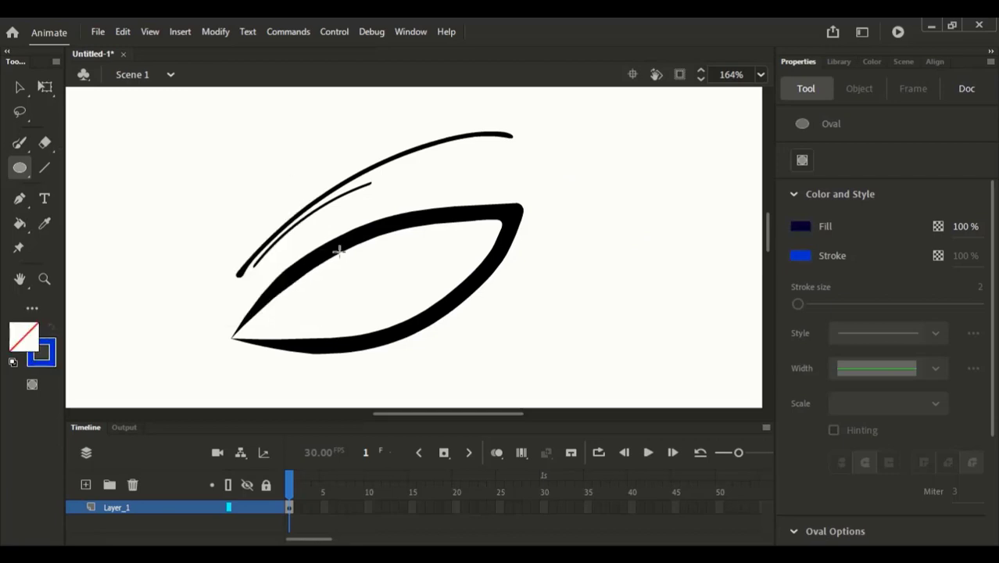
pyautogui.moveTo(324, 241); pyautogui.dragTo(431, 349)
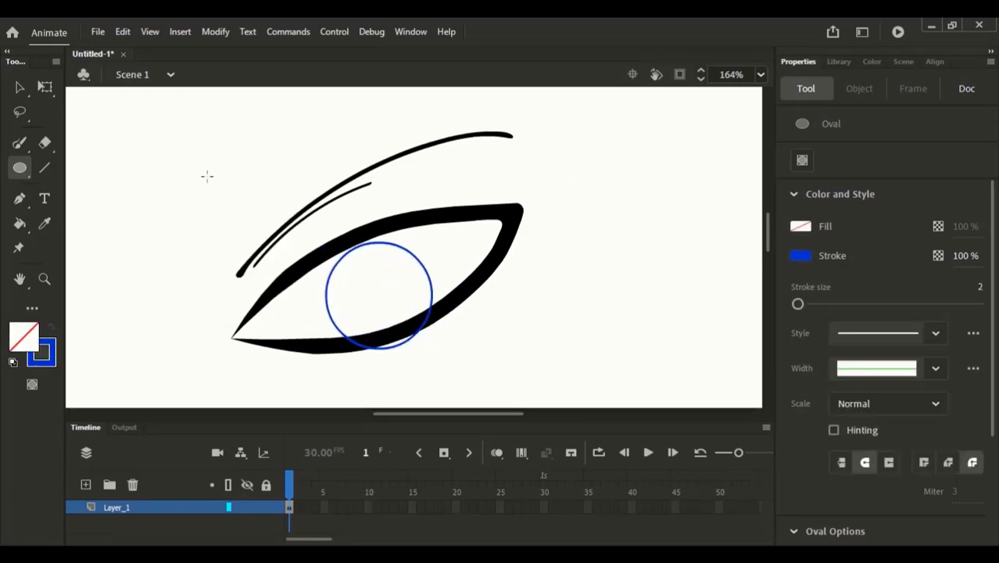
# Move the iris circle toward the eye's left corner, shrink it to about 79 × 74 px and tilt it between the lids
pyautogui.click(18, 89)
pyautogui.click(431, 279)
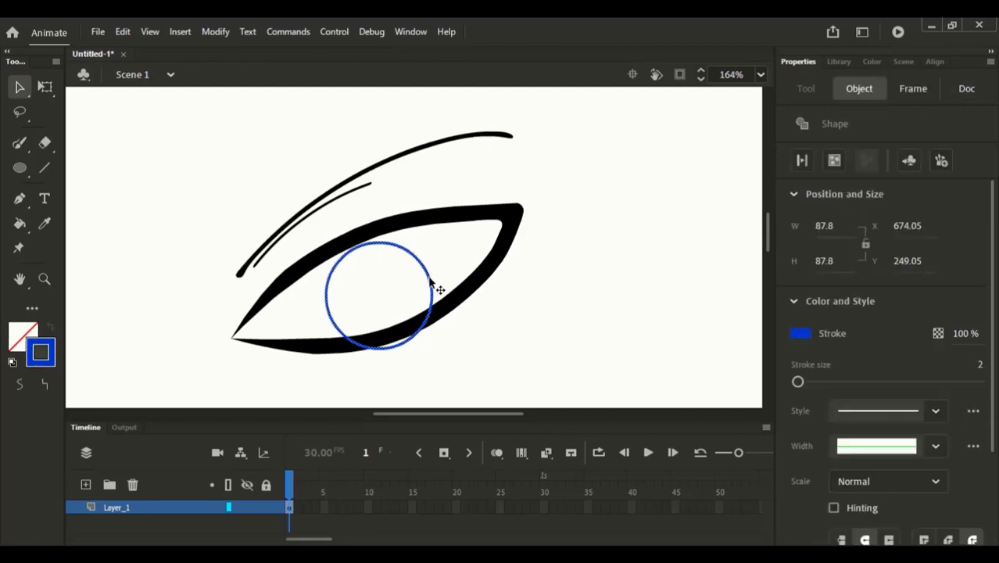
pyautogui.moveTo(434, 285); pyautogui.dragTo(406, 293)
pyautogui.press('q')
pyautogui.moveTo(406, 350); pyautogui.dragTo(378, 329)
pyautogui.moveTo(397, 253)
pyautogui.mouseDown()
pyautogui.moveTo(382, 236)
pyautogui.moveTo(407, 255)
pyautogui.mouseUp()
pyautogui.hotkey('ctrl', 'z')
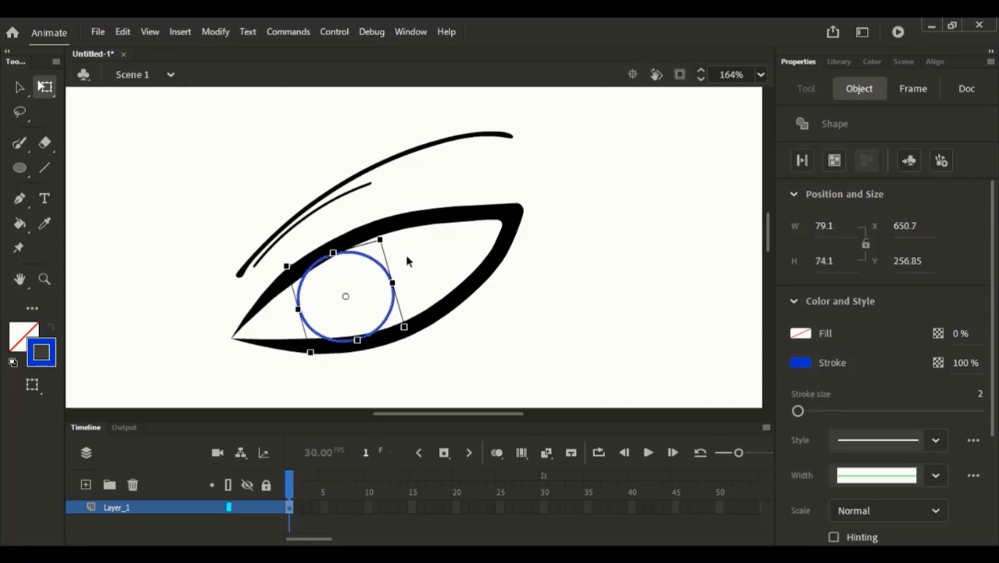
# Nudge the iris circle slightly right and up to X 653.1, Y 256.25
pyautogui.press('Right')
pyautogui.press('Up')
pyautogui.press('Right')
pyautogui.press('Right')
pyautogui.press('Right')
pyautogui.press('Right')
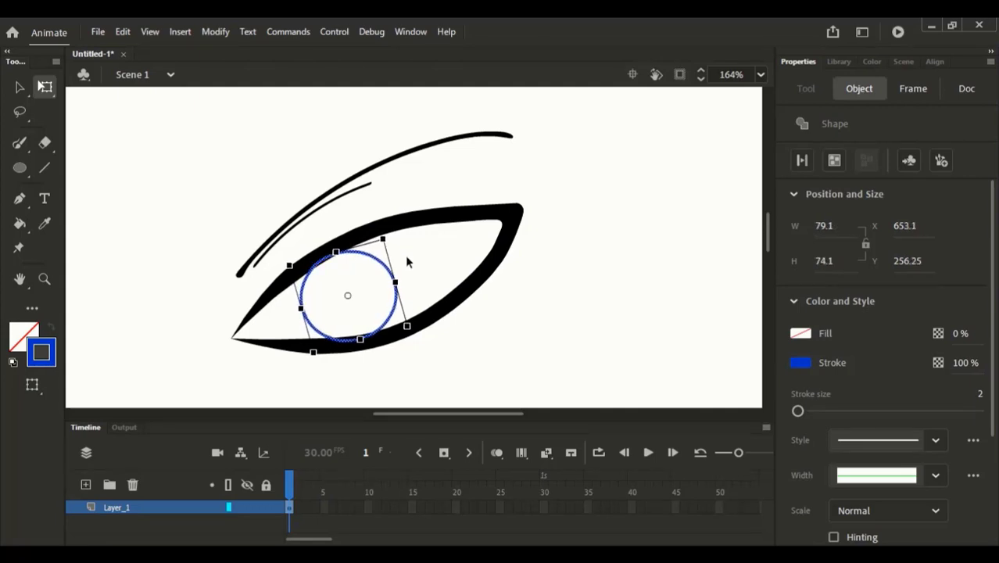
# Nudge the iris circle right and up to X 660.3, Y 252.65, and enlarge it to about 84 px wide
pyautogui.press('Up')
pyautogui.press('Right')
pyautogui.press('Right')
pyautogui.press('Right')
pyautogui.press('Right')
pyautogui.press('Right')
pyautogui.press('Right')
pyautogui.press('Right')
pyautogui.press('Right')
pyautogui.press('Up')
pyautogui.press('Up')
pyautogui.press('Up')
pyautogui.press('Up')
pyautogui.press('Up')
pyautogui.press('Up')
pyautogui.press('Up')
pyautogui.press('Up')
pyautogui.press('Right')
pyautogui.press('Right')
pyautogui.press('Right')
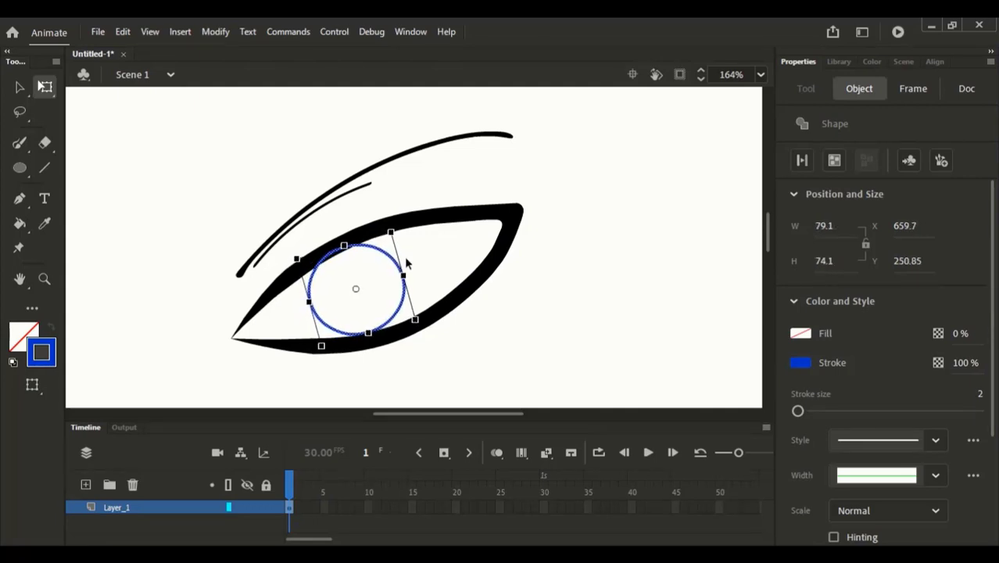
pyautogui.press('Down')
pyautogui.press('Down')
pyautogui.press('Down')
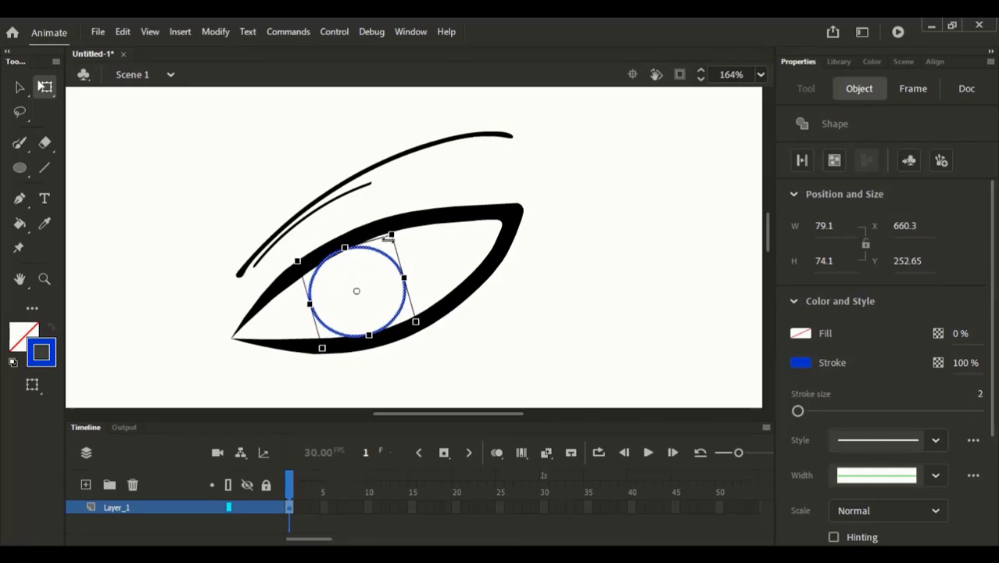
pyautogui.moveTo(395, 232); pyautogui.dragTo(398, 229)
# Delete the parts of the iris outline that overlap the upper and lower eyelids
pyautogui.press('b')
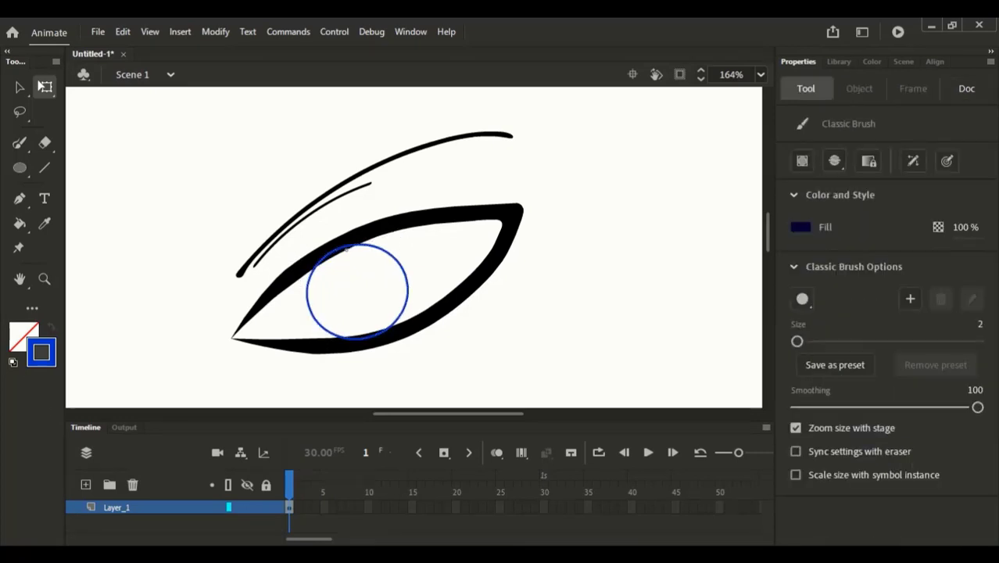
pyautogui.press('v')
pyautogui.click(338, 251)
pyautogui.press('Delete')
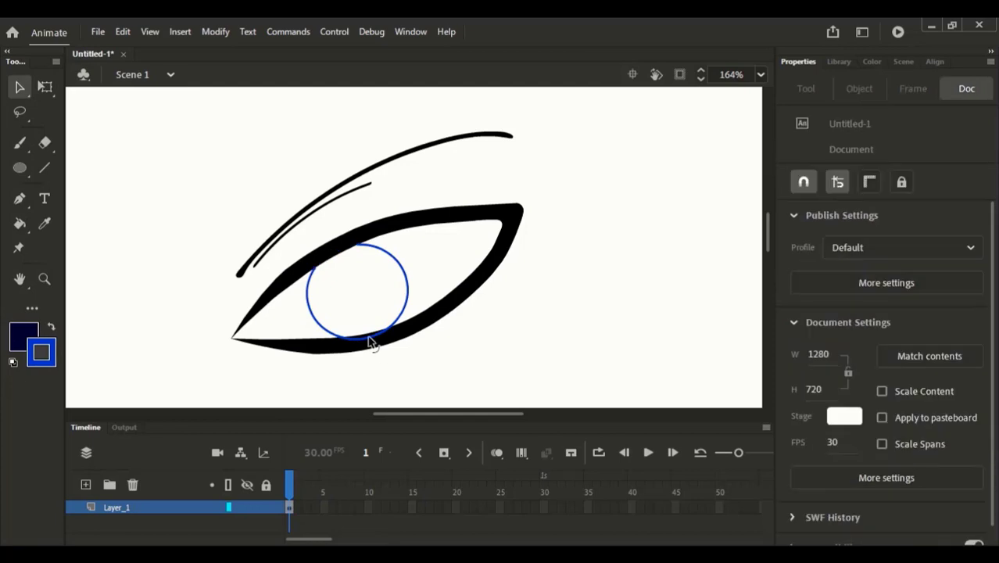
pyautogui.click(372, 337)
pyautogui.press('Delete')
# Examine the trimmed iris outline, the eyelids and the crease lines up close and as a whole
pyautogui.hotkey('ctrl', '-')
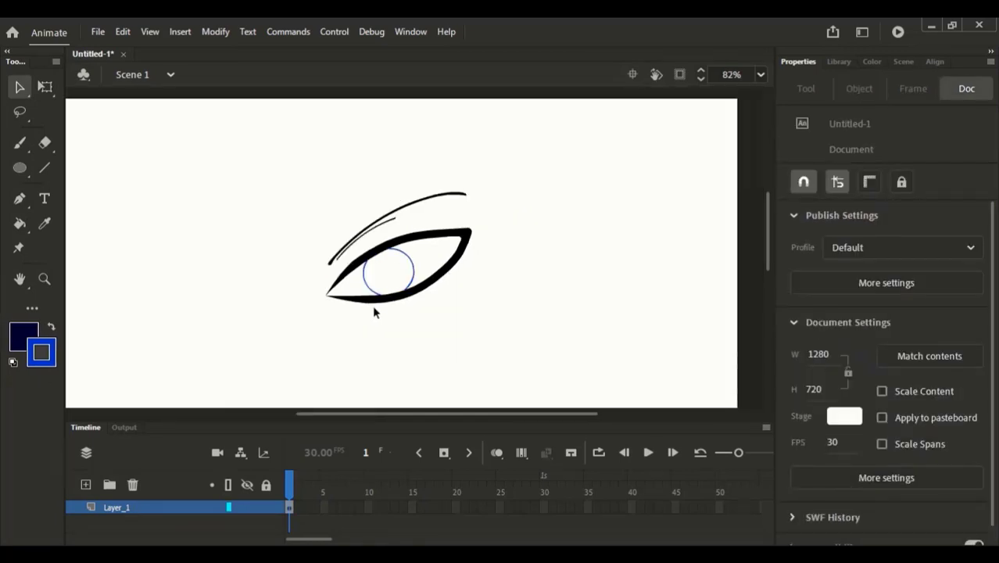
pyautogui.hotkey('ctrl', 'space')
pyautogui.moveTo(319, 178); pyautogui.dragTo(483, 329)
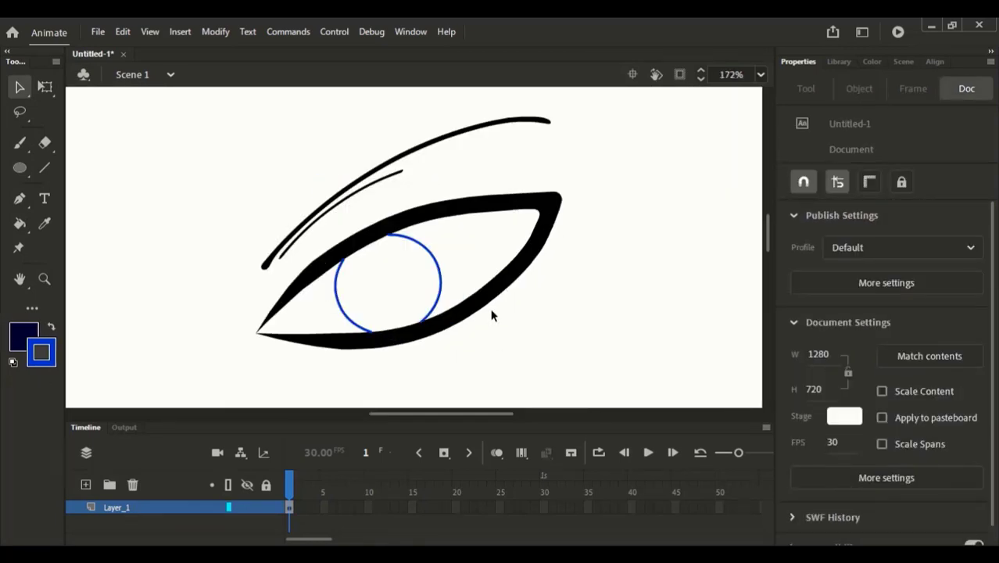
pyautogui.hotkey('ctrl', 'space')
pyautogui.moveTo(317, 152); pyautogui.dragTo(443, 313)
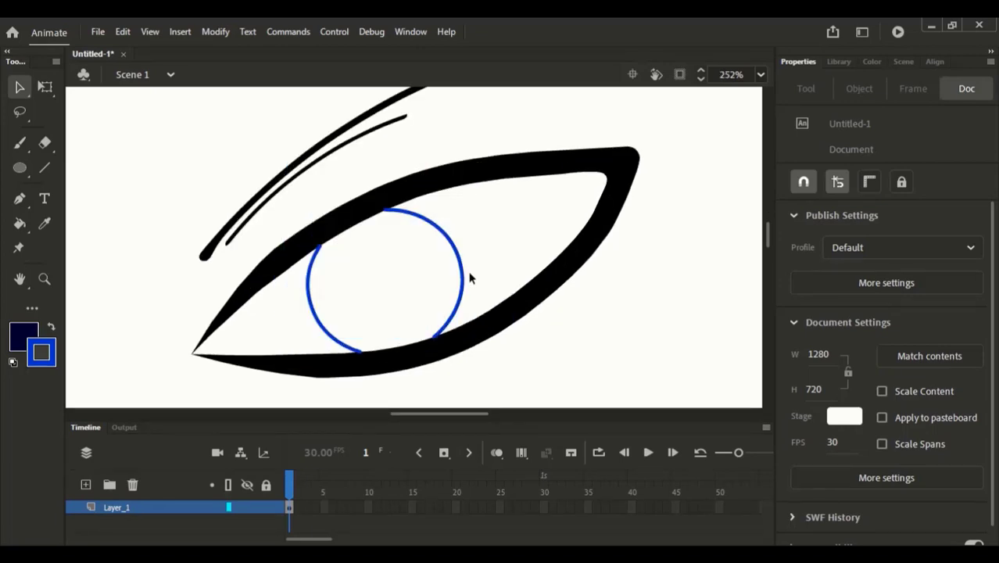
pyautogui.moveTo(483, 132); pyautogui.dragTo(399, 244)
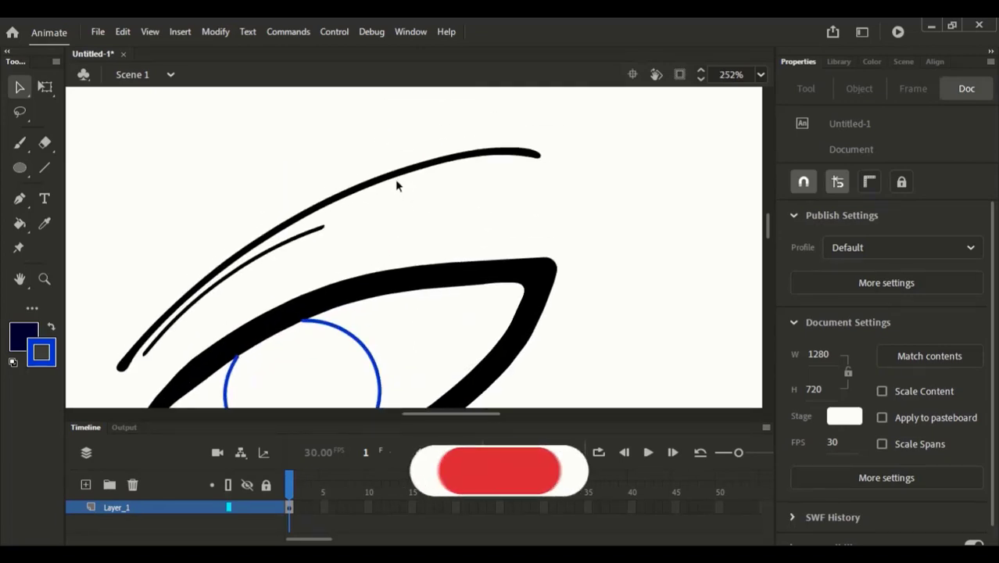
pyautogui.press('space')
pyautogui.moveTo(318, 239); pyautogui.dragTo(425, 150)
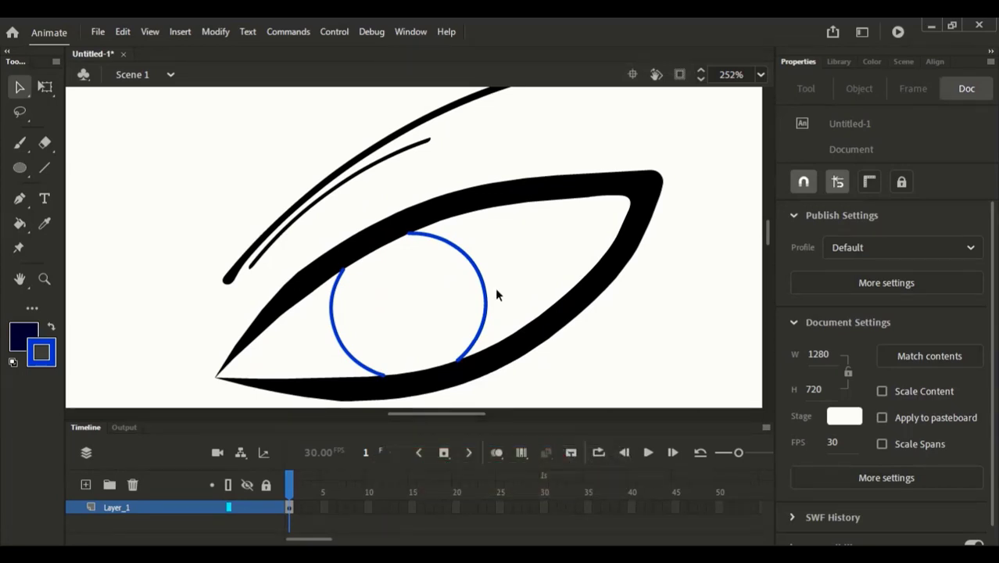
pyautogui.hotkey('ctrl', '-')
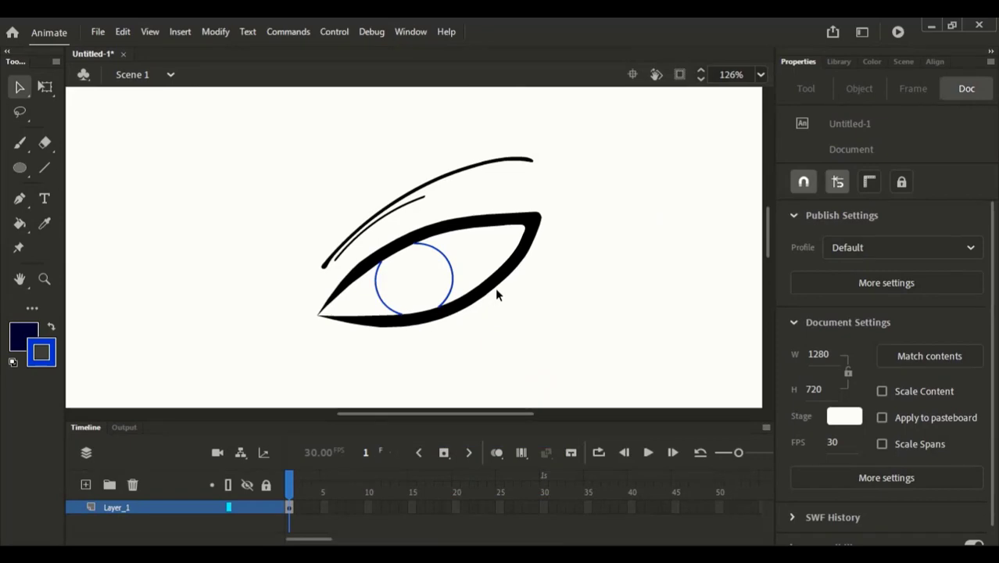
pyautogui.scroll(2, 501, 326)
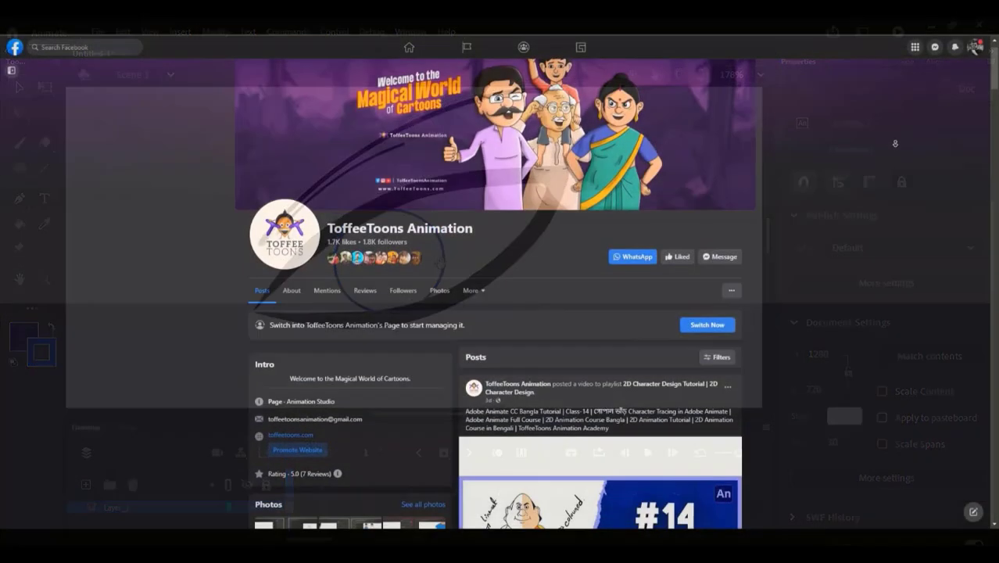
pyautogui.scroll(-5, 894, 143)
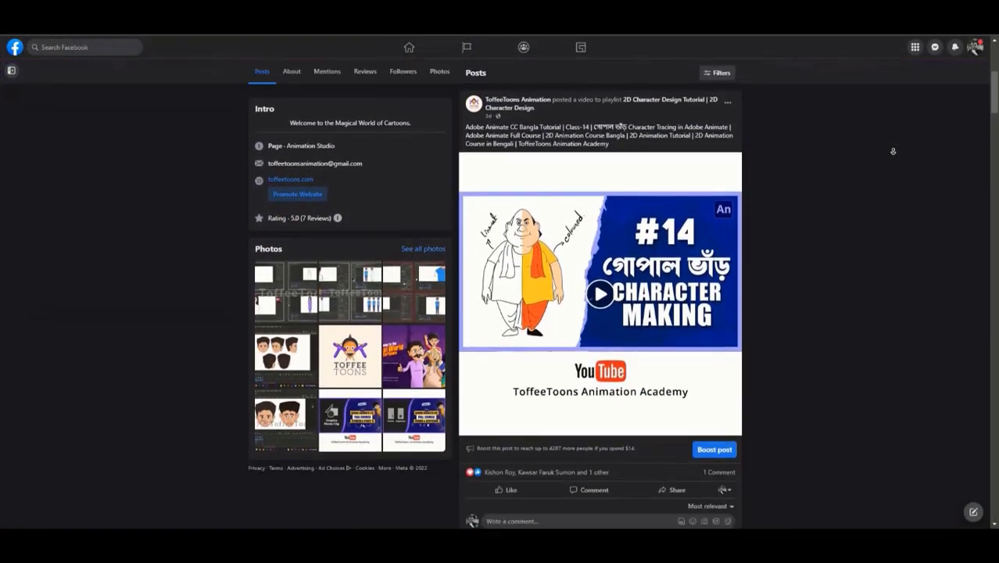
pyautogui.scroll(-7, 892, 151)
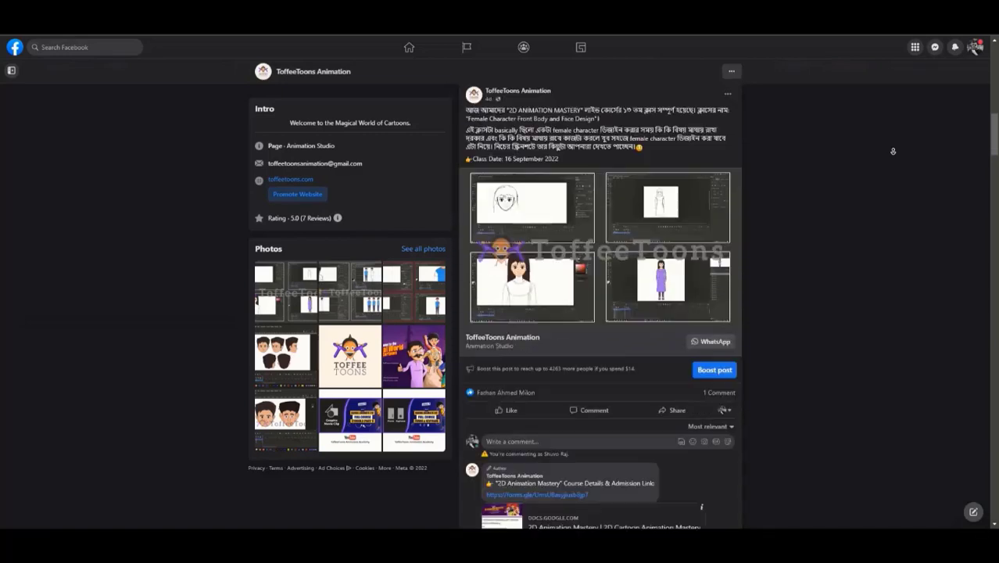
pyautogui.scroll(-6, 892, 151)
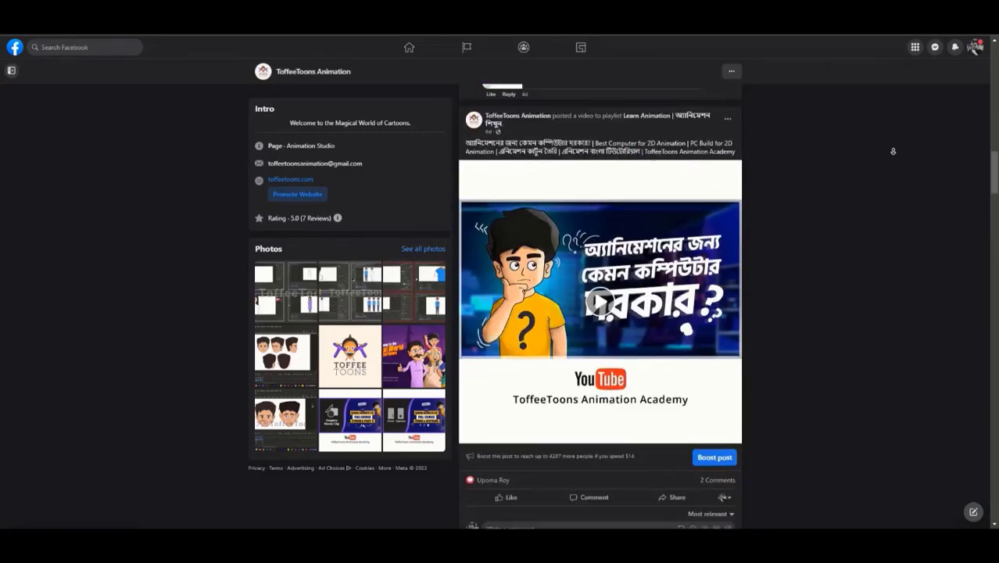
pyautogui.scroll(-6, 892, 151)
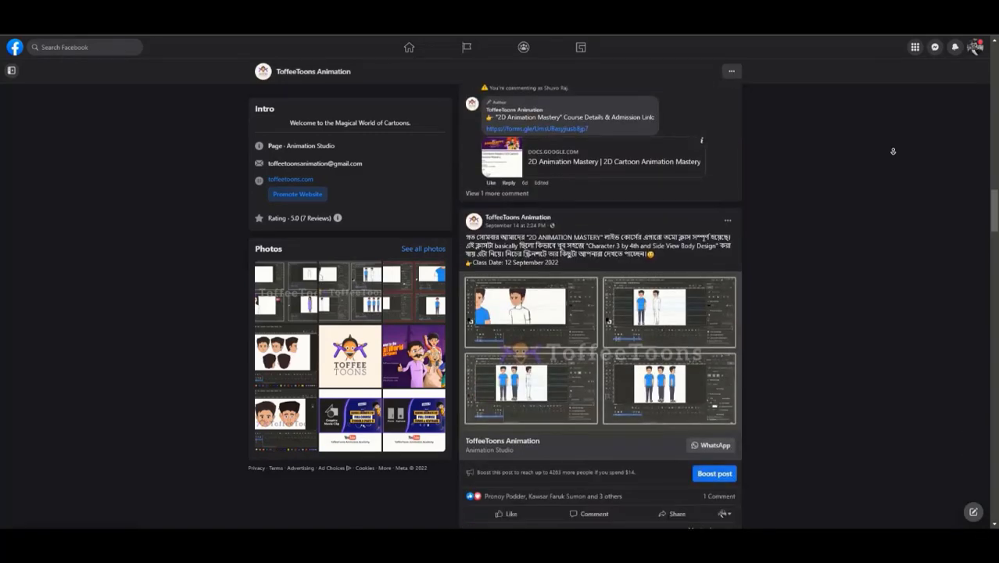
pyautogui.scroll(-7, 892, 151)
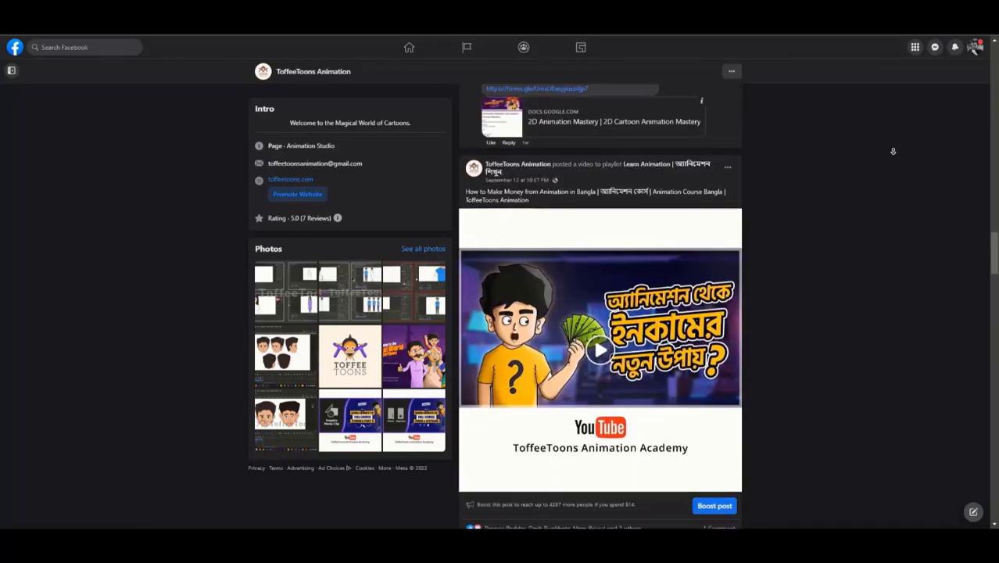
pyautogui.scroll(-1, 893, 150)
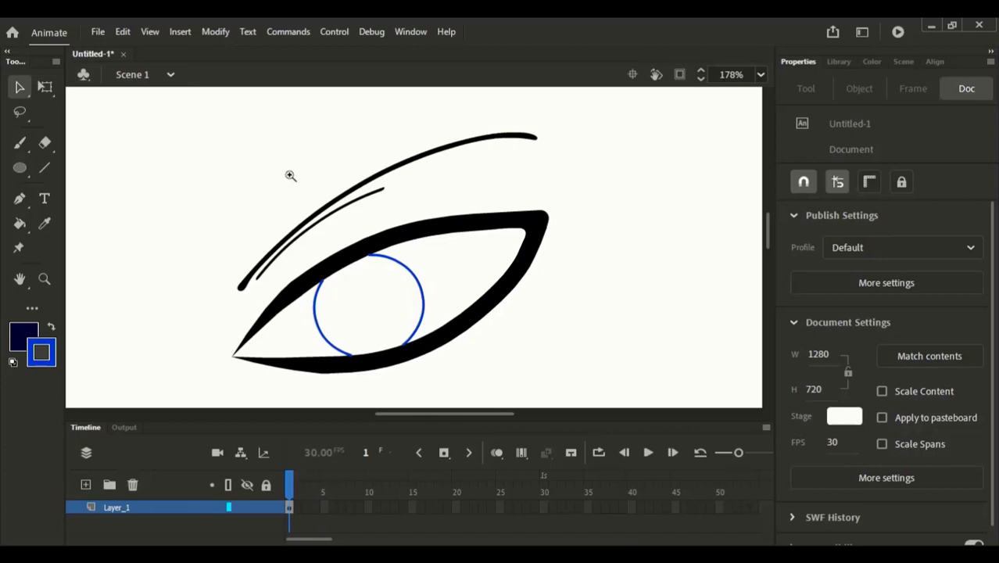
# Recolor the strokes of both remaining iris arcs black, matching the black sampled from the upper eyelid
pyautogui.moveTo(290, 176); pyautogui.dragTo(477, 406)
pyautogui.moveTo(462, 280); pyautogui.dragTo(445, 303)
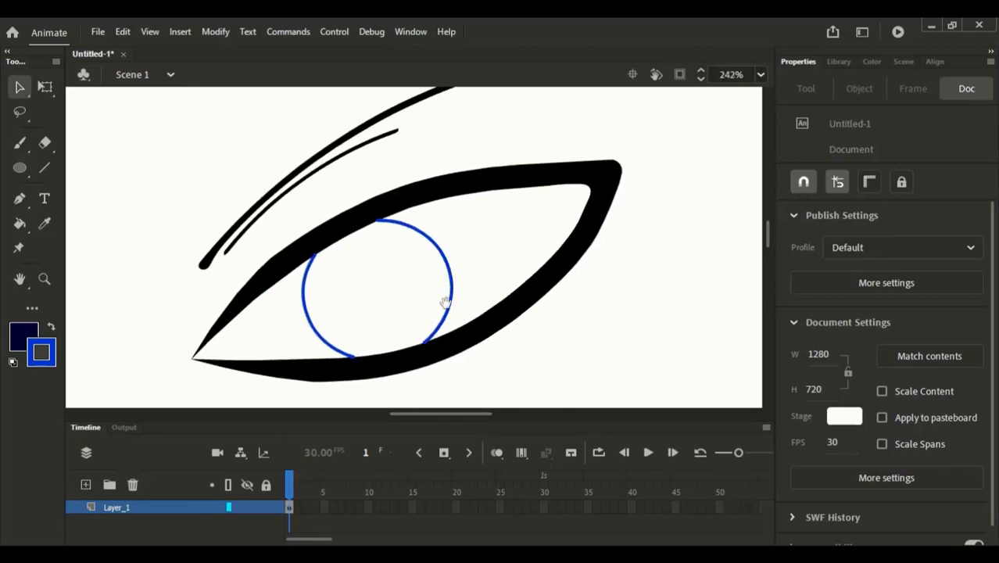
pyautogui.click(312, 272)
pyautogui.click(391, 237)
pyautogui.press('k')
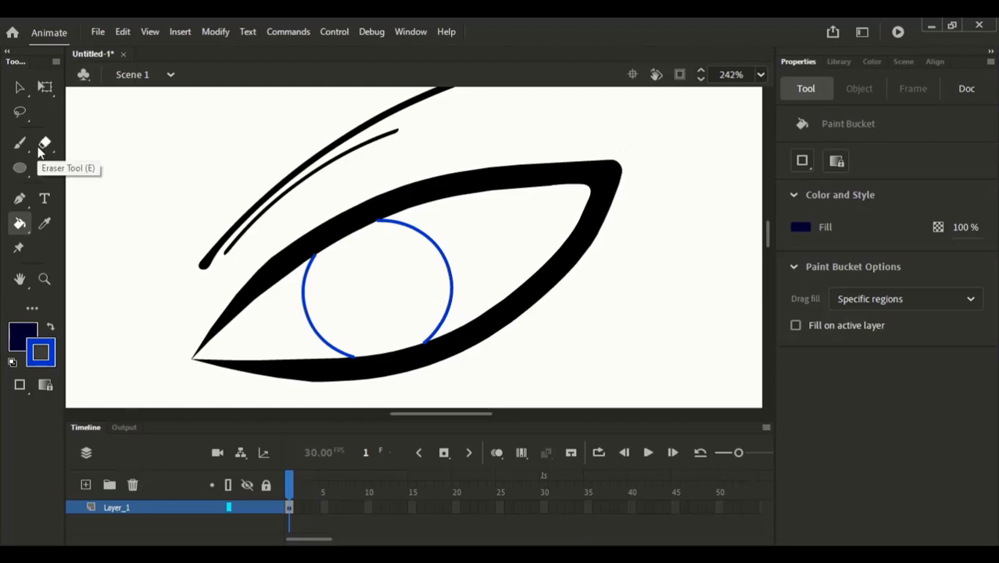
pyautogui.click(19, 87)
pyautogui.click(449, 268)
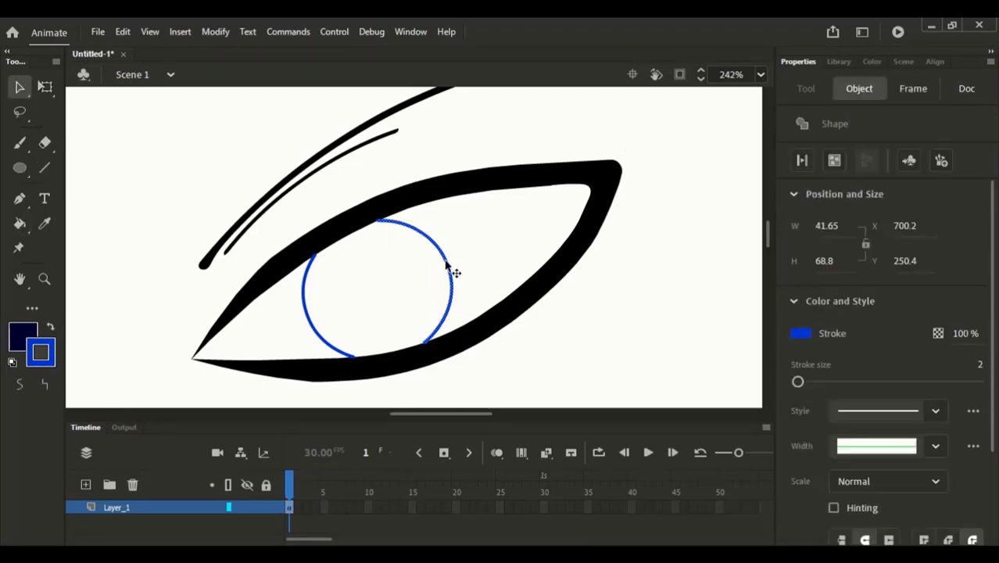
pyautogui.keyDown('shift'); pyautogui.click(317, 336); pyautogui.keyUp('shift')
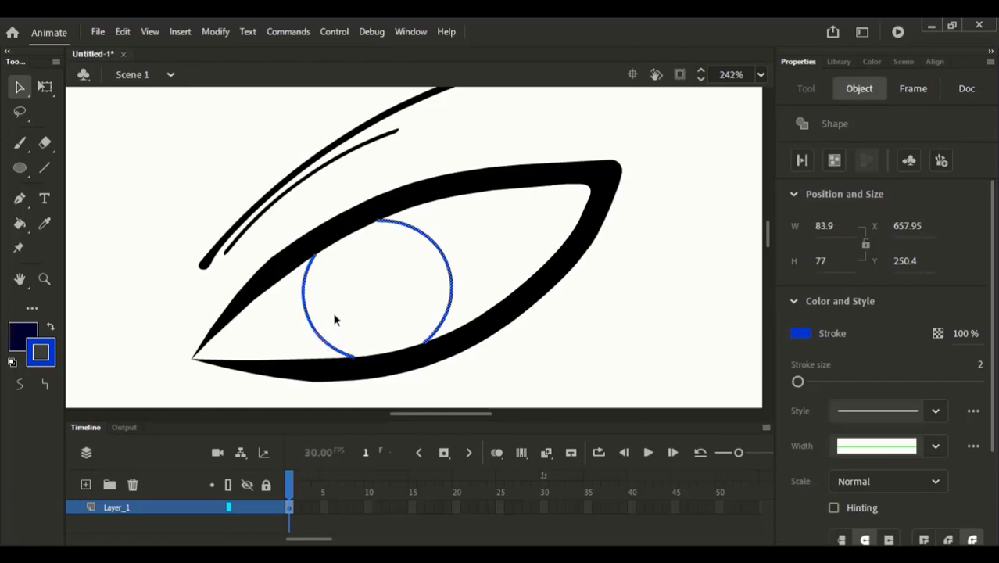
pyautogui.press('i')
pyautogui.click(413, 203)
pyautogui.press('v')
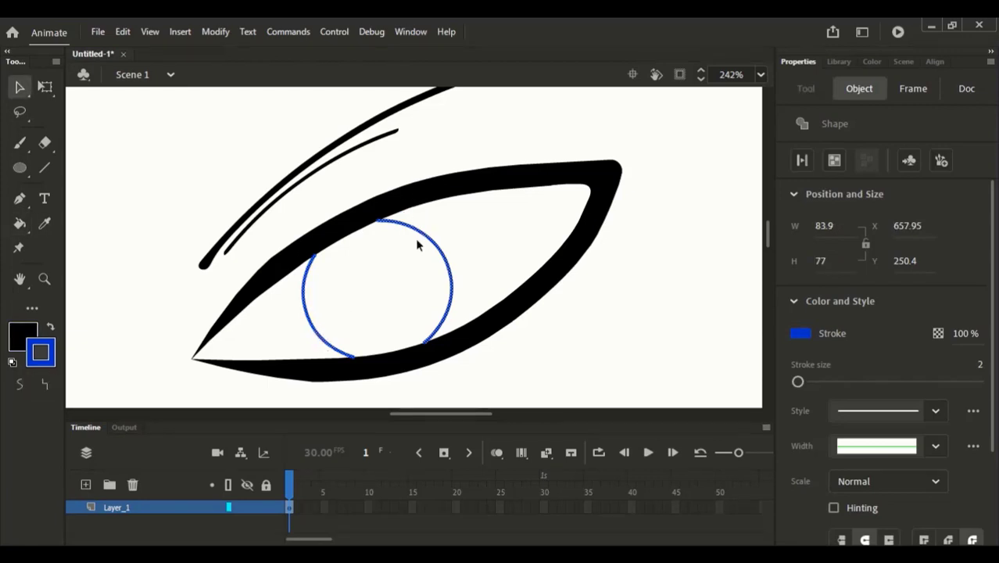
pyautogui.click(51, 331)
pyautogui.click(23, 336)
pyautogui.click(290, 154)
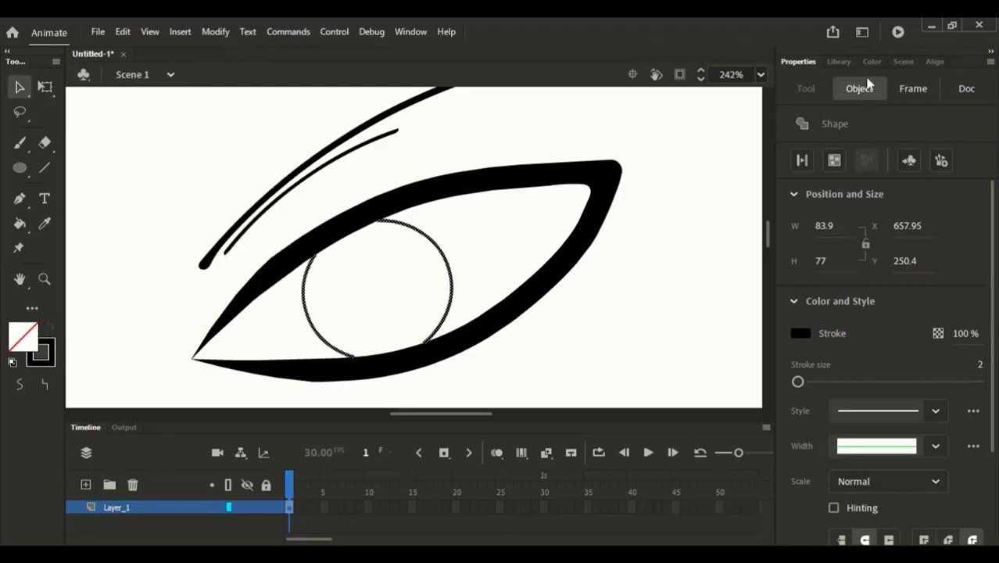
# Set the current fill color to solid black
pyautogui.click(839, 62)
pyautogui.click(878, 63)
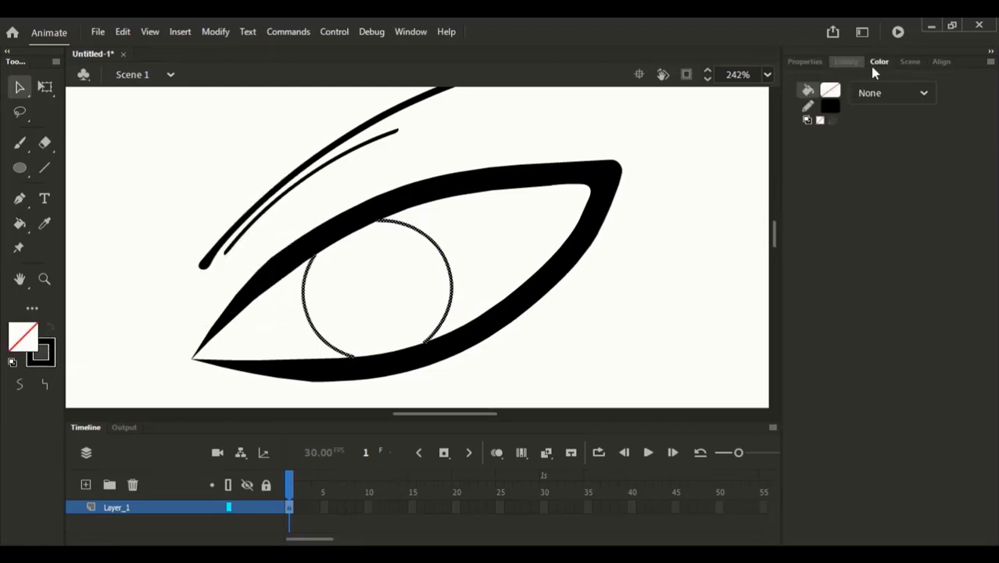
pyautogui.click(880, 92)
pyautogui.click(890, 141)
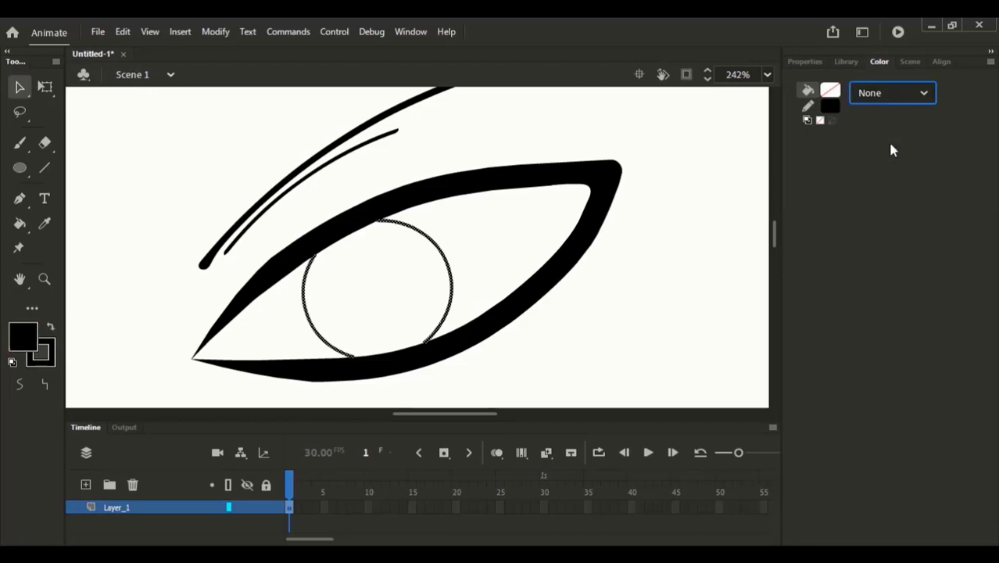
# Thicken both iris arcs to a stroke size of 11
pyautogui.click(805, 62)
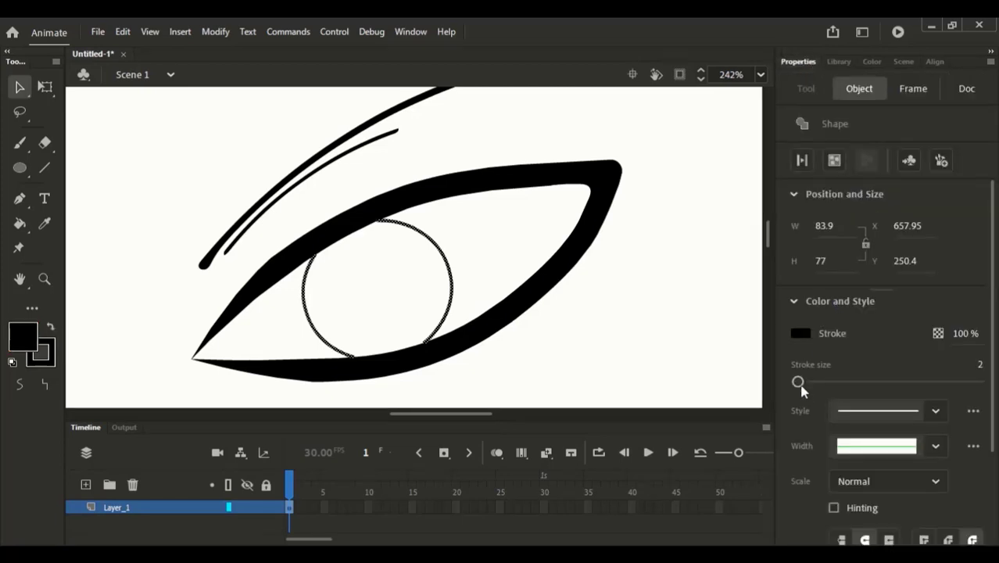
pyautogui.moveTo(797, 383)
pyautogui.mouseDown()
pyautogui.moveTo(814, 382)
pyautogui.moveTo(805, 382)
pyautogui.mouseUp()
pyautogui.click(671, 357)
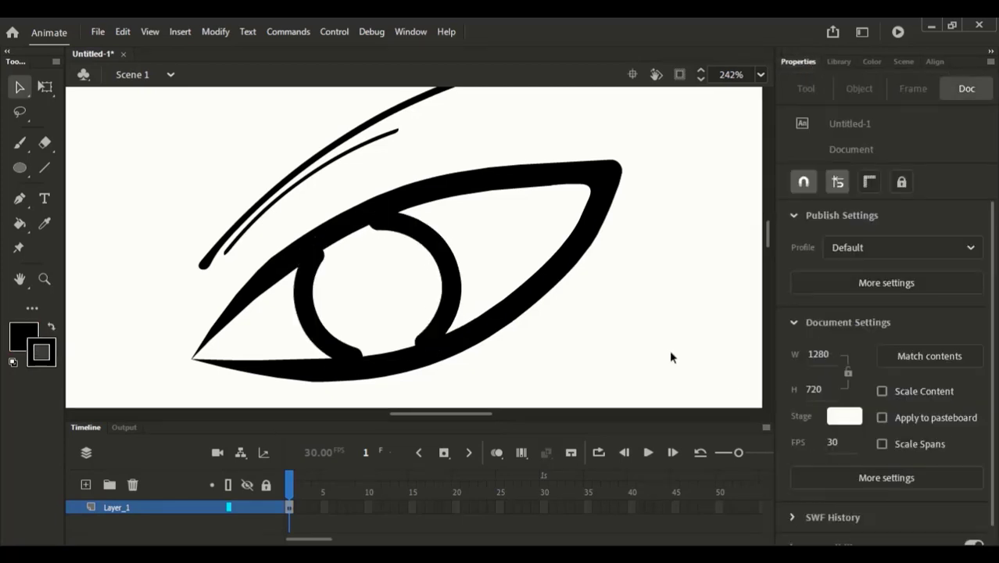
# Try square end caps on the strokes of both iris arcs
pyautogui.click(442, 250)
pyautogui.click(548, 310)
pyautogui.click(392, 224)
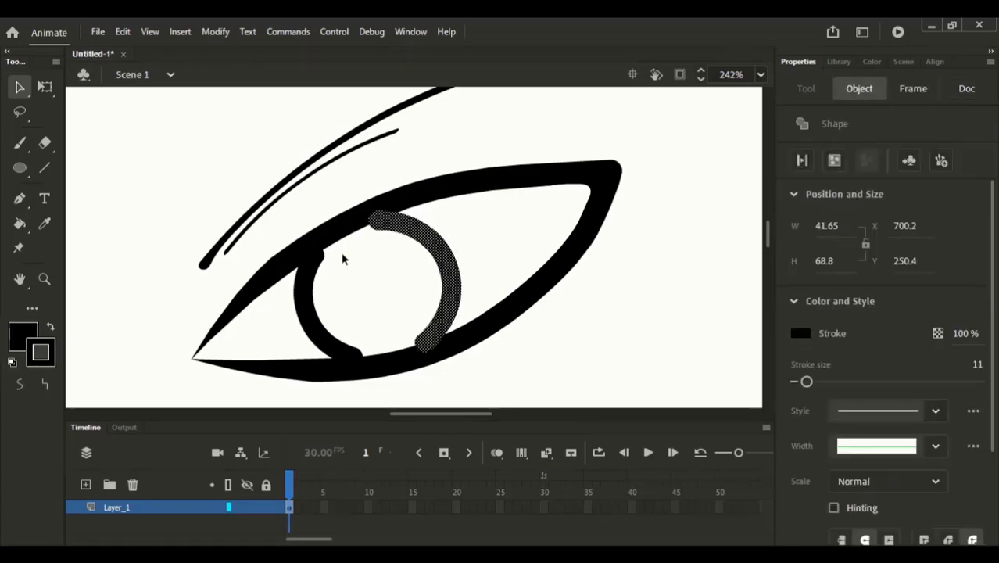
pyautogui.keyDown('shift'); pyautogui.click(305, 307); pyautogui.keyUp('shift')
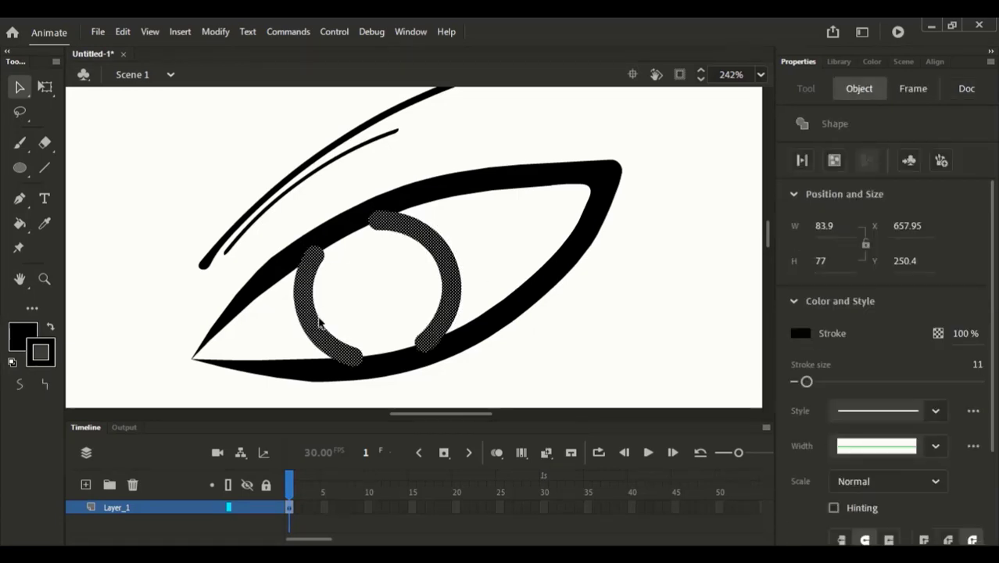
pyautogui.click(897, 479)
pyautogui.click(986, 437)
pyautogui.scroll(-1, 890, 496)
pyautogui.click(889, 520)
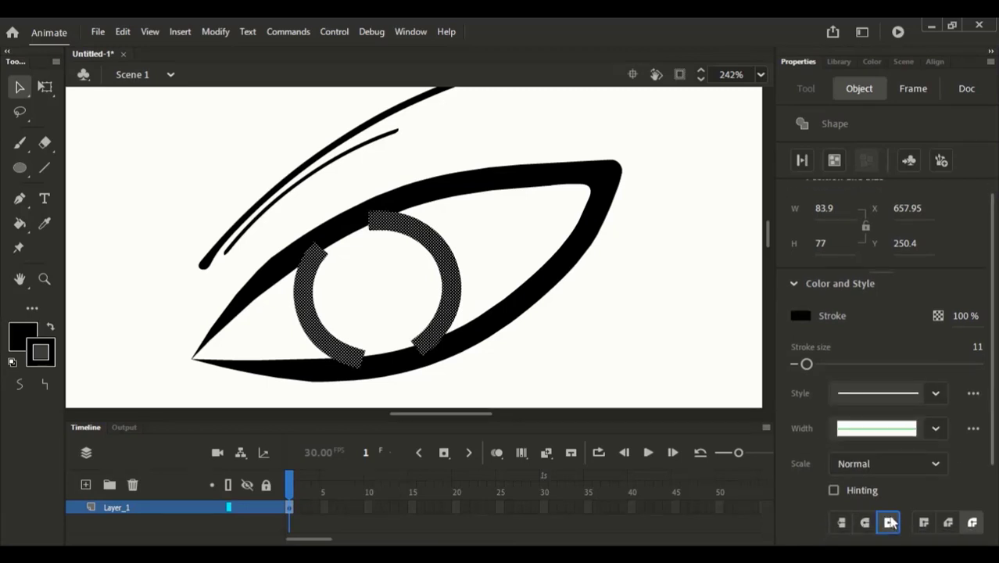
pyautogui.hotkey('ctrl', 'z')
pyautogui.click(566, 359)
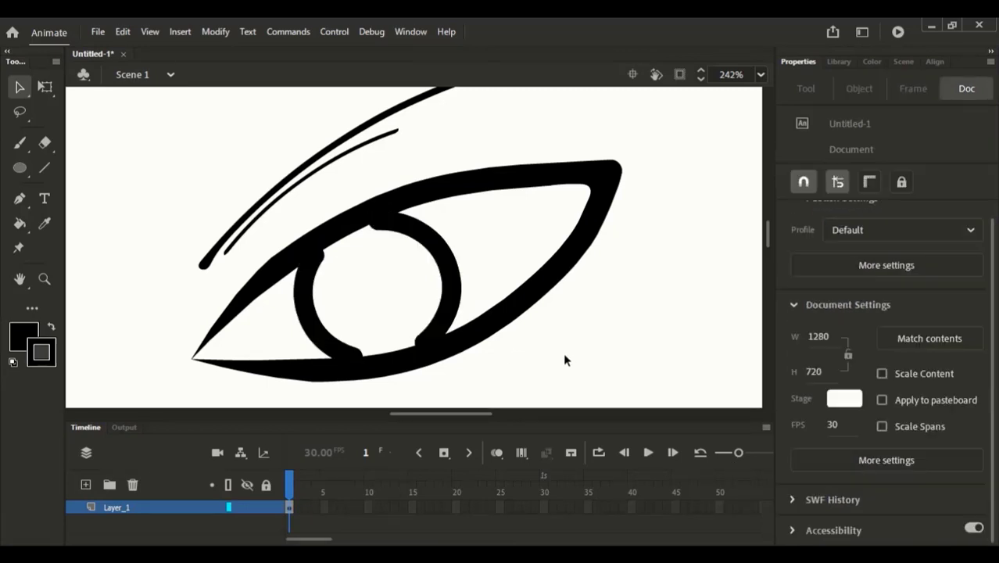
# Convert the strokes of both iris arcs to fills
pyautogui.moveTo(337, 191); pyautogui.dragTo(522, 386)
pyautogui.moveTo(497, 311); pyautogui.dragTo(531, 366)
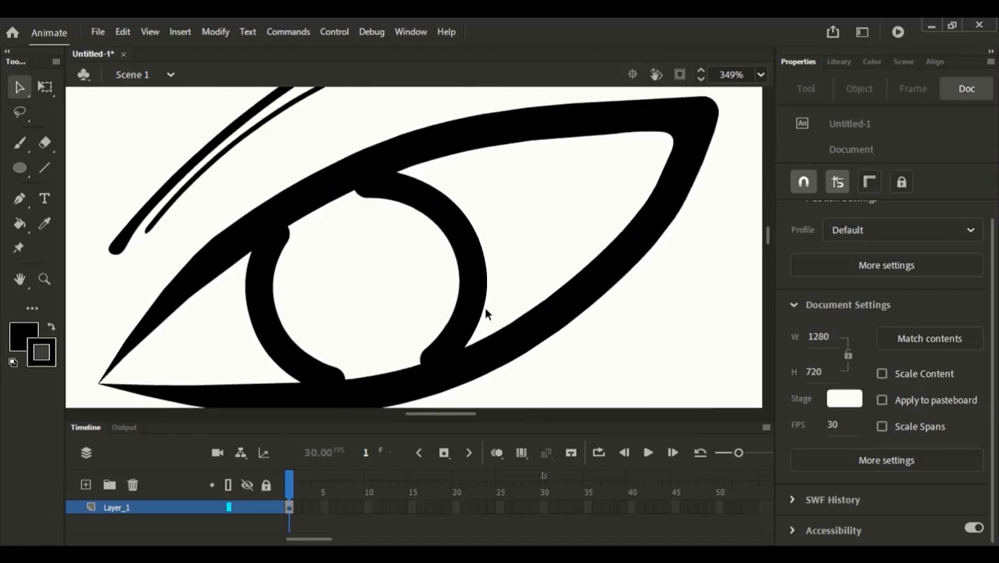
pyautogui.click(461, 290)
pyautogui.keyDown('shift'); pyautogui.click(320, 382); pyautogui.keyUp('shift')
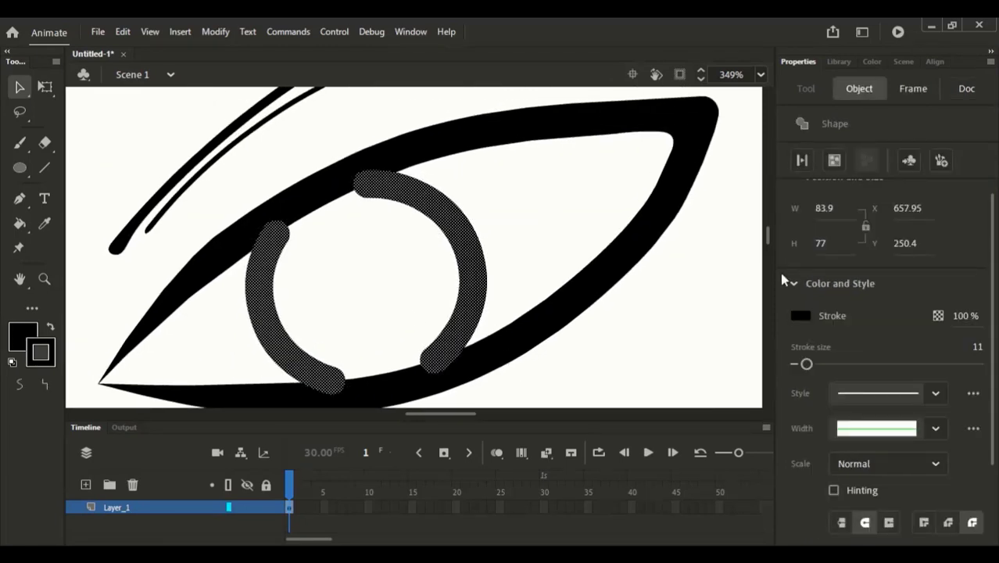
pyautogui.click(801, 160)
pyautogui.click(564, 242)
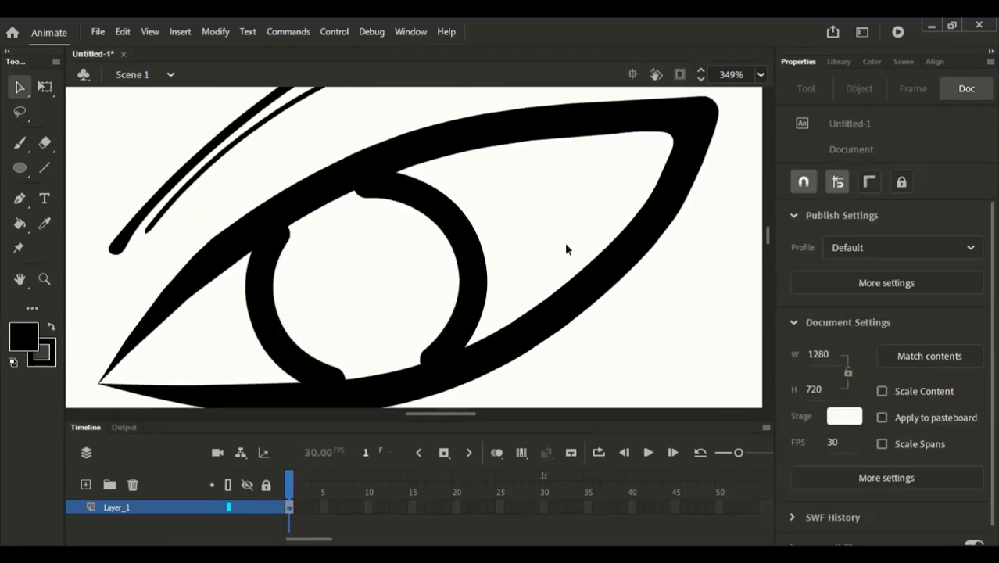
# Try to brush a thin curved pupil outline inside the iris ring with the Classic Brush at size 2
pyautogui.press('o')
pyautogui.press('k')
pyautogui.press('b')
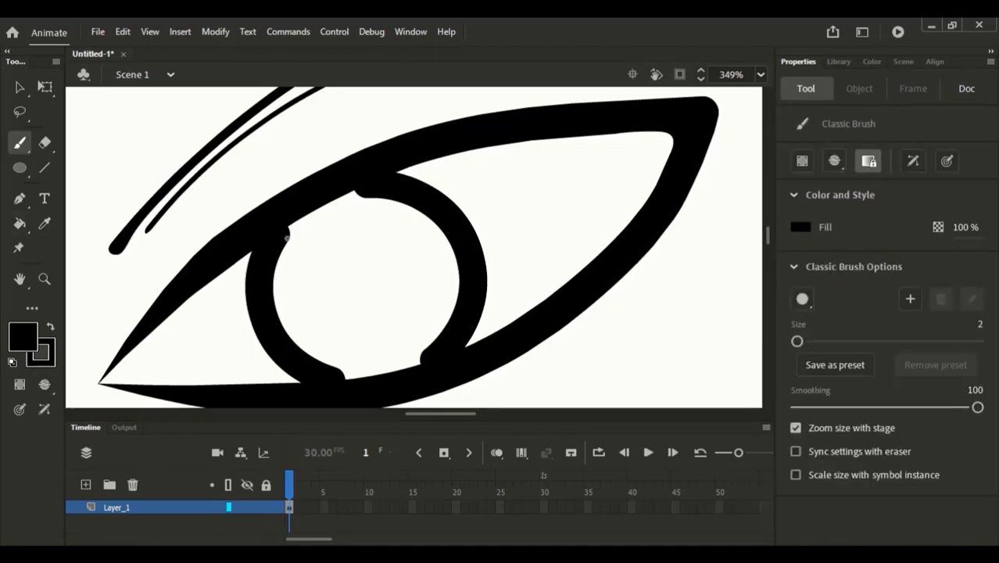
pyautogui.moveTo(298, 223); pyautogui.dragTo(372, 190)
pyautogui.moveTo(284, 240)
pyautogui.mouseDown()
pyautogui.moveTo(321, 262)
pyautogui.moveTo(286, 275)
pyautogui.moveTo(338, 300)
pyautogui.moveTo(373, 298)
pyautogui.moveTo(410, 272)
pyautogui.moveTo(421, 208)
pyautogui.mouseUp()
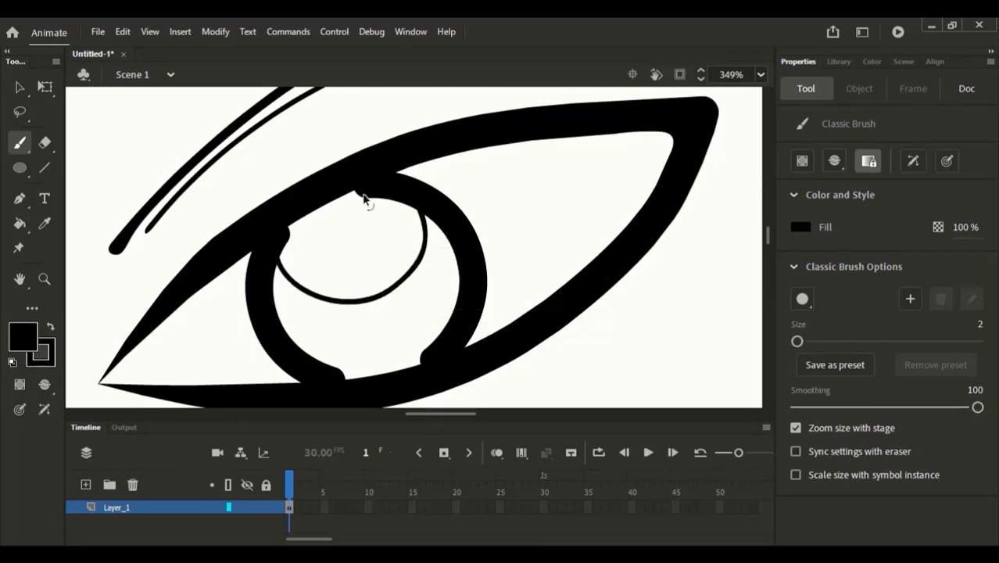
# Try a solid black rectangle as the pupil in the upper part of the iris
pyautogui.click(20, 169)
pyautogui.click(20, 170)
pyautogui.click(48, 166)
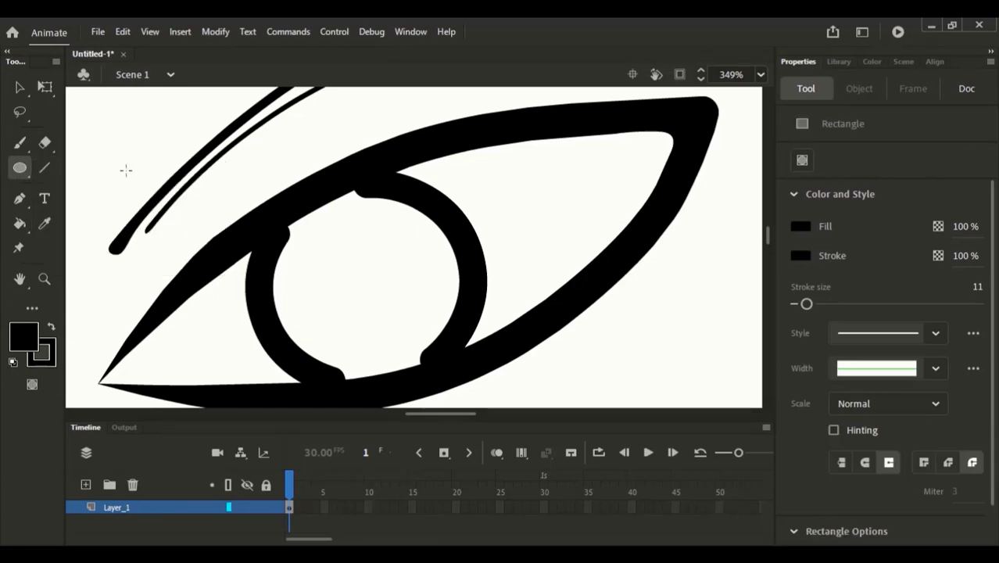
pyautogui.moveTo(278, 199); pyautogui.dragTo(395, 281)
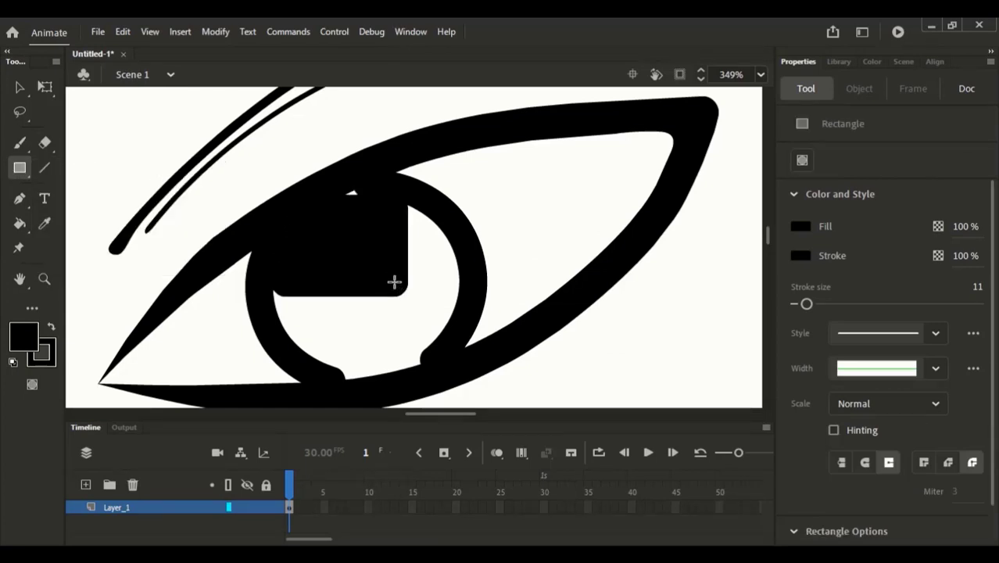
# Draw a solid black circle inside the iris ring as the pupil, with a path about 29 px across
pyautogui.click(16, 170)
pyautogui.click(72, 216)
pyautogui.moveTo(283, 203); pyautogui.dragTo(361, 258)
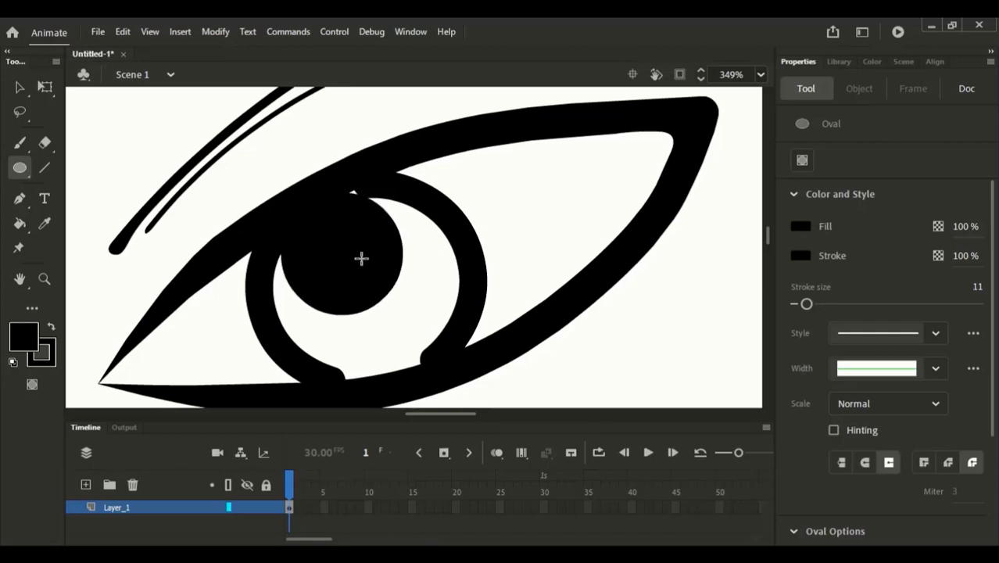
pyautogui.moveTo(311, 230); pyautogui.dragTo(387, 289)
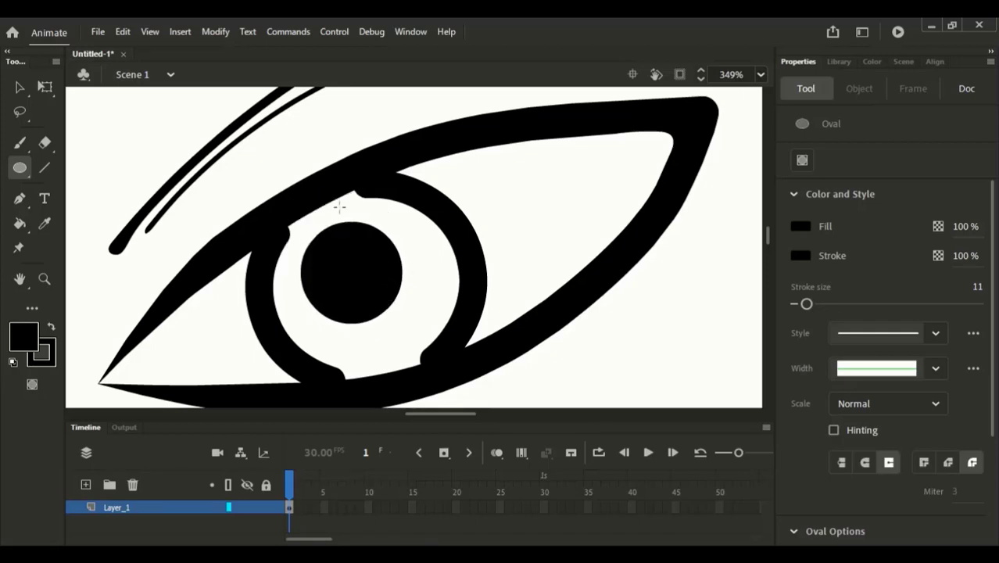
# Select the pupil's fill and stroke together and enlarge the circle proportionally to about 35.5 px across
pyautogui.press('v')
pyautogui.click(357, 270)
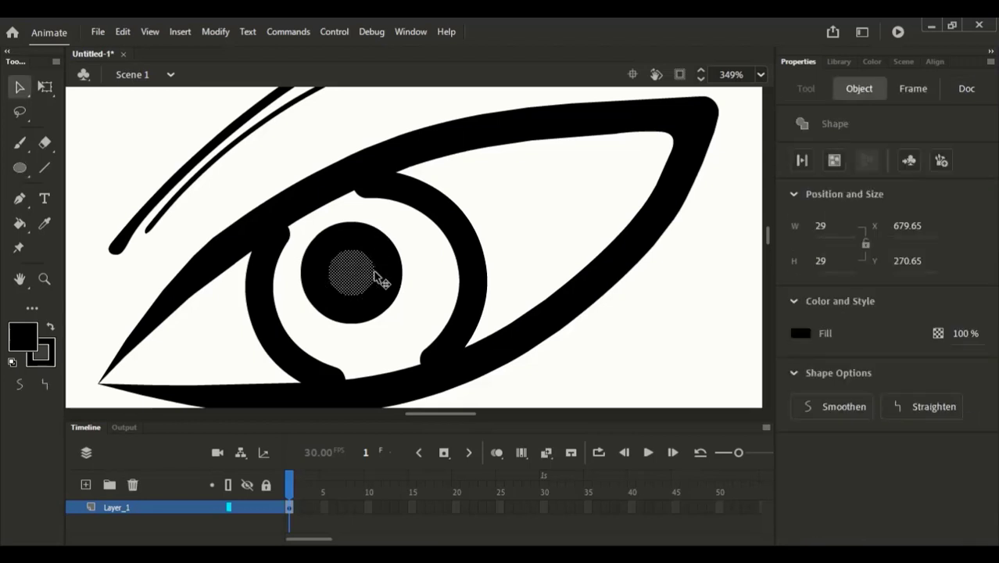
pyautogui.click(381, 280)
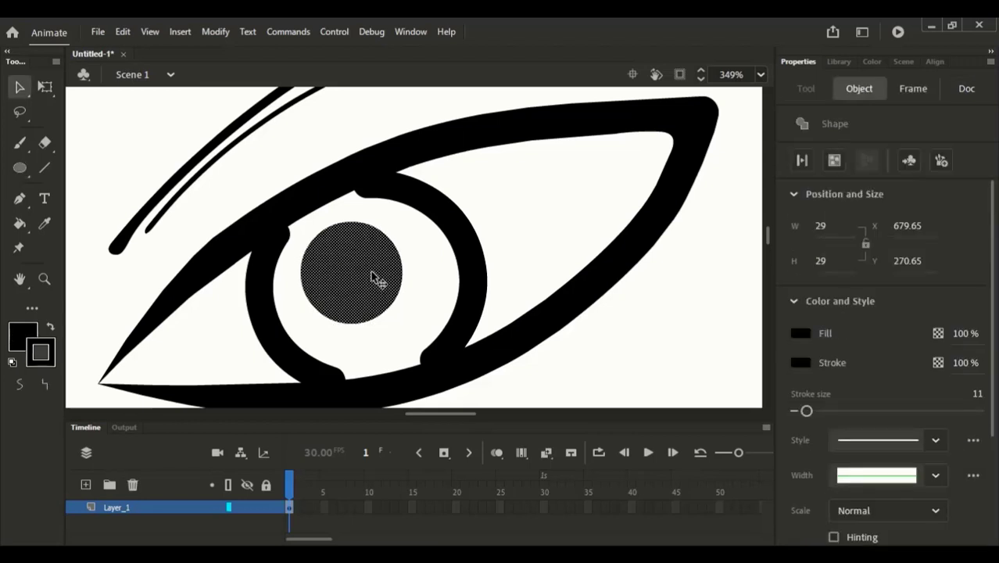
pyautogui.press('q')
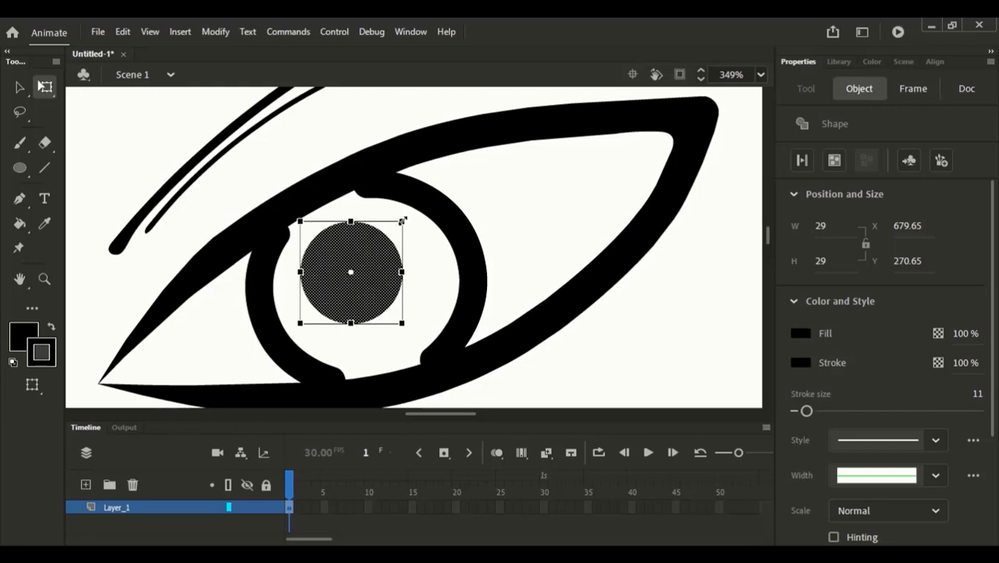
pyautogui.moveTo(402, 221); pyautogui.dragTo(414, 207)
pyautogui.moveTo(384, 258); pyautogui.dragTo(383, 253)
# Nudge the pupil into position below the upper lid and fine-tune its size to about 35.25 px across
pyautogui.press('Up')
pyautogui.press('Up')
pyautogui.press('Up')
pyautogui.press('Right')
pyautogui.press('Right')
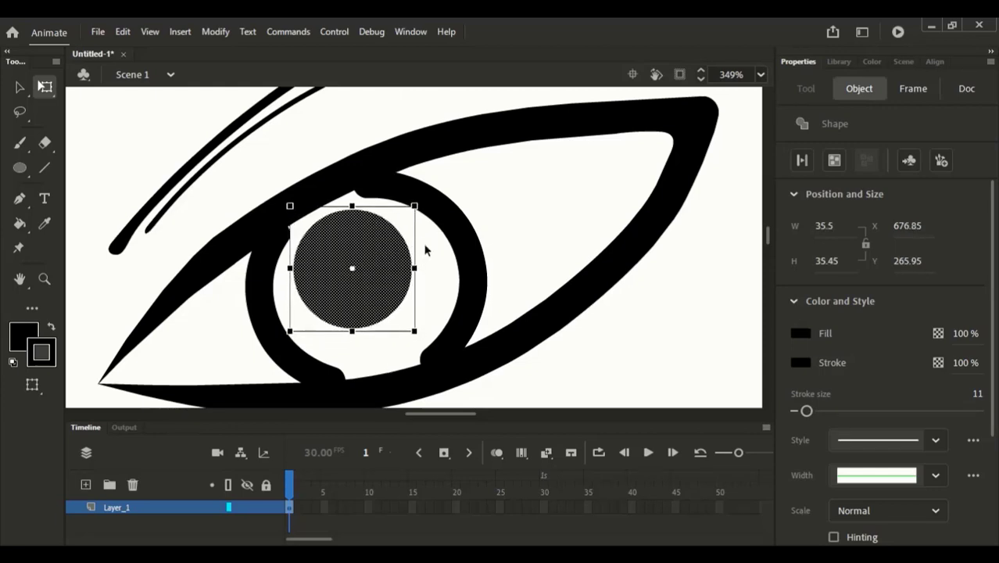
pyautogui.press('Down')
pyautogui.press('Left')
pyautogui.press('Left')
pyautogui.press('Down')
pyautogui.moveTo(413, 209); pyautogui.dragTo(411, 212)
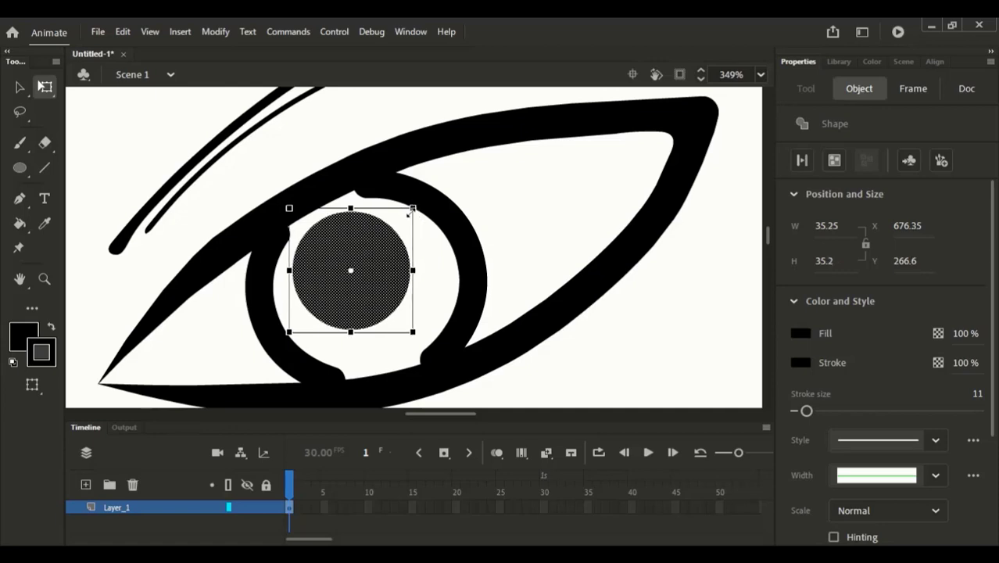
pyautogui.click(435, 245)
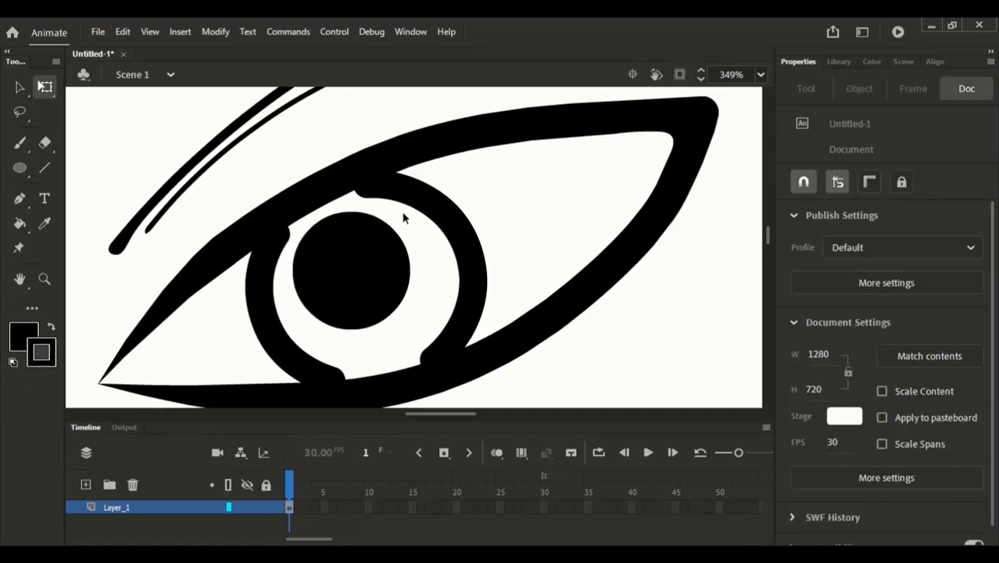
# Brush two short black lines joining the pupil's left and upper-right edges to the iris ring, redoing unsatisfactory strokes
pyautogui.press('b')
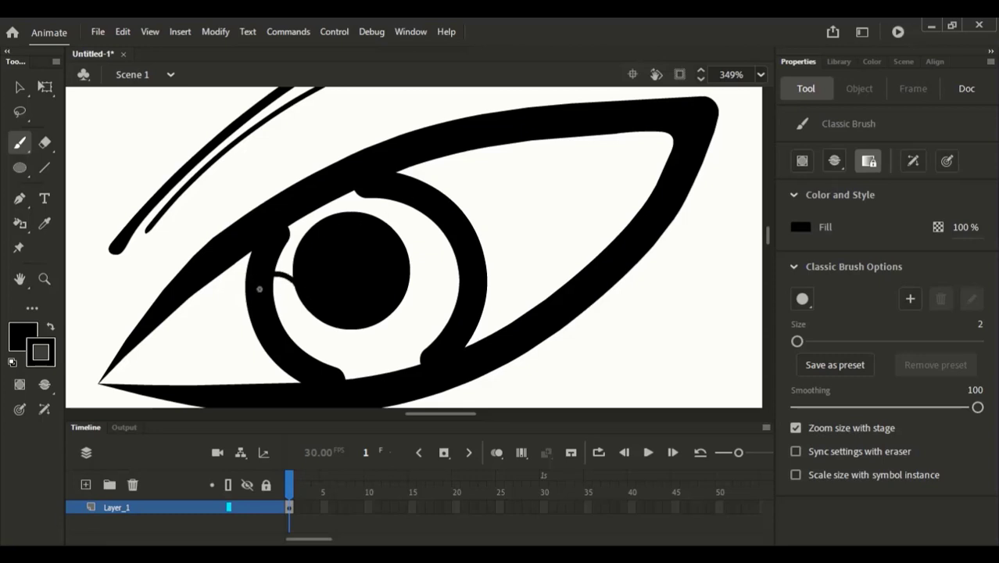
pyautogui.moveTo(387, 225)
pyautogui.mouseDown()
pyautogui.moveTo(422, 212)
pyautogui.moveTo(412, 200)
pyautogui.mouseUp()
pyautogui.hotkey('ctrl', 'z')
pyautogui.hotkey('ctrl', 'z')
pyautogui.hotkey('ctrl', 'z')
pyautogui.moveTo(301, 281)
pyautogui.mouseDown()
pyautogui.moveTo(266, 299)
pyautogui.moveTo(260, 286)
pyautogui.mouseUp()
pyautogui.hotkey('ctrl', 'z')
pyautogui.moveTo(392, 240); pyautogui.dragTo(413, 204)
# Fill the space between the pupil and the upper lid with black, with the Paint Bucket set to Close Medium Gaps
pyautogui.press('y')
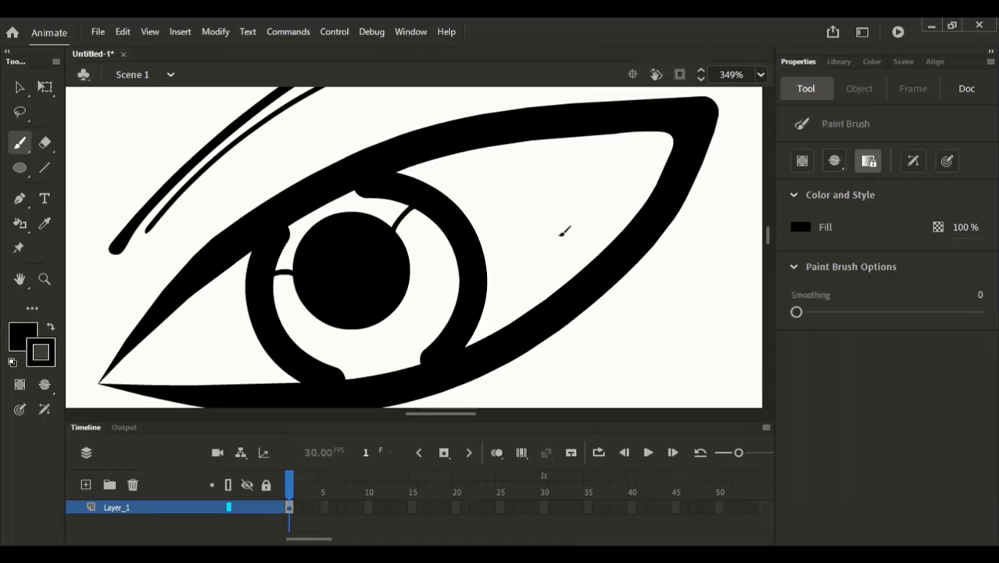
pyautogui.click(864, 433)
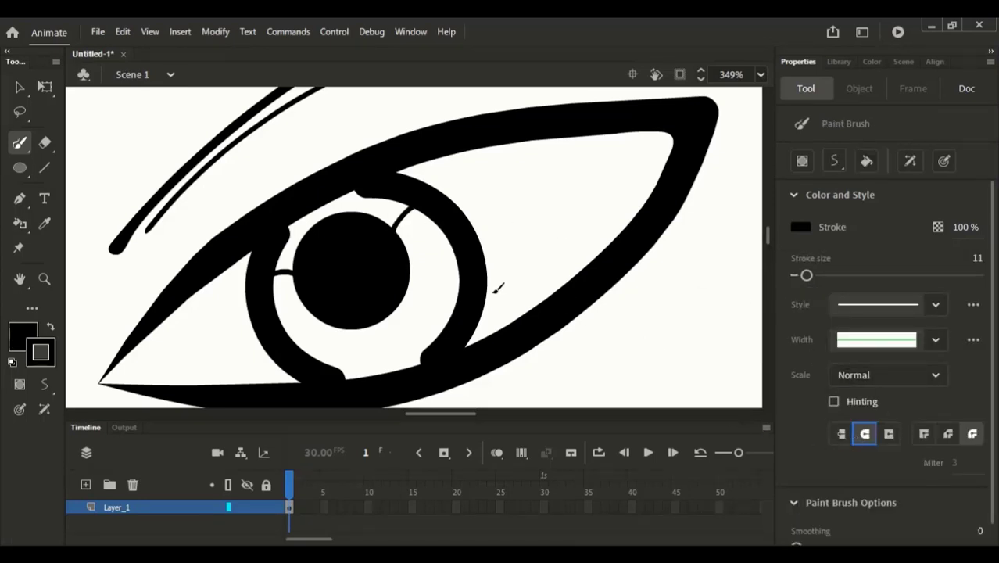
pyautogui.press('k')
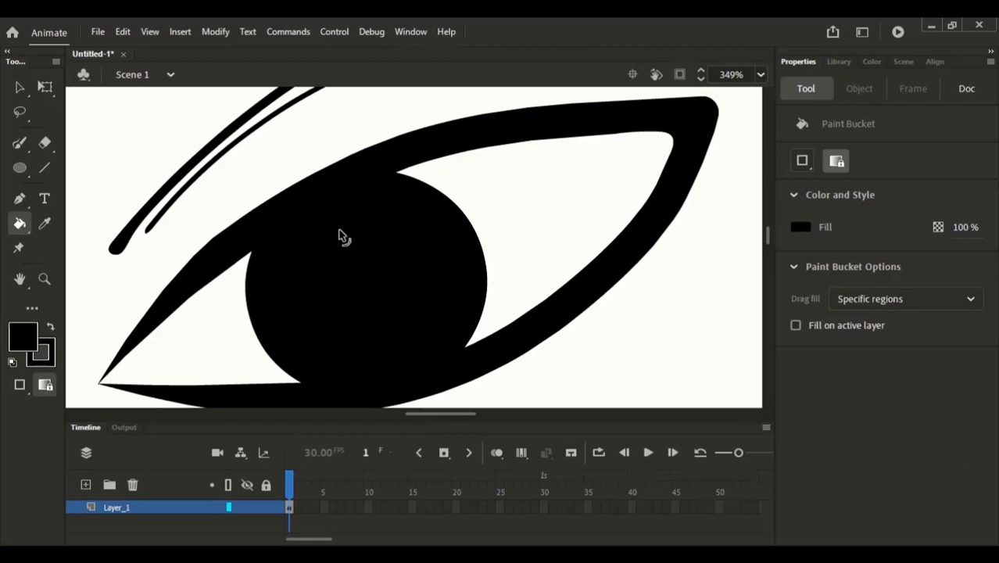
pyautogui.hotkey('ctrl', 'z')
pyautogui.click(20, 385)
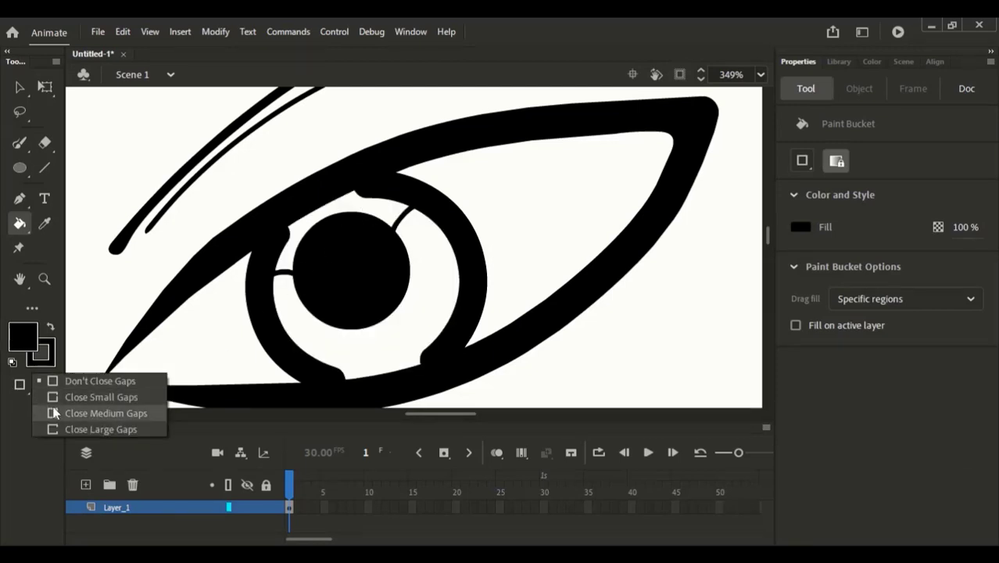
pyautogui.click(94, 412)
pyautogui.click(332, 223)
# Try to blend the iris ring's lower-left end into the lower lid with a Paint Brush stroke of size 11
pyautogui.scroll(-5, 376, 234)
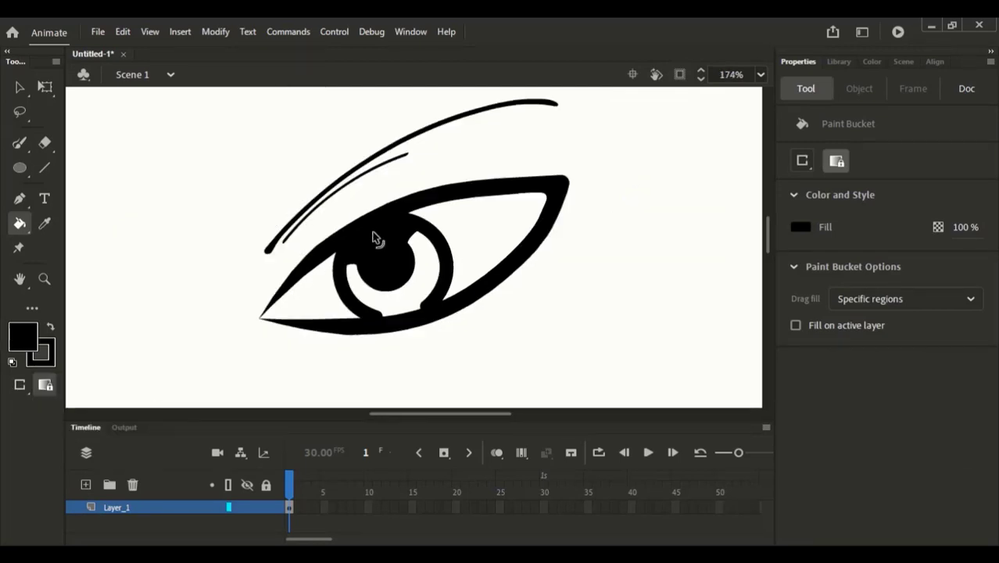
pyautogui.scroll(2, 352, 129)
pyautogui.scroll(2, 379, 220)
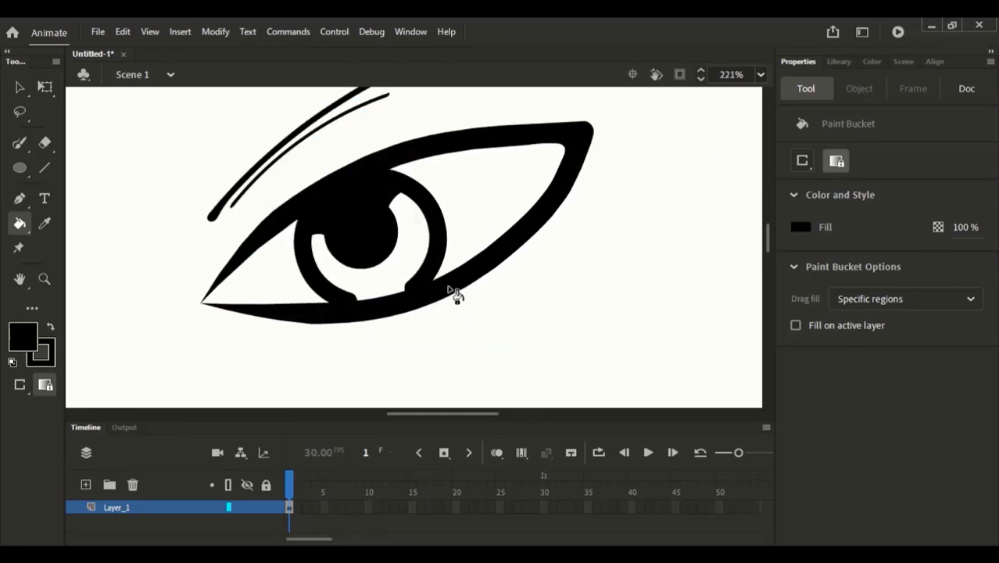
pyautogui.scroll(3, 363, 293)
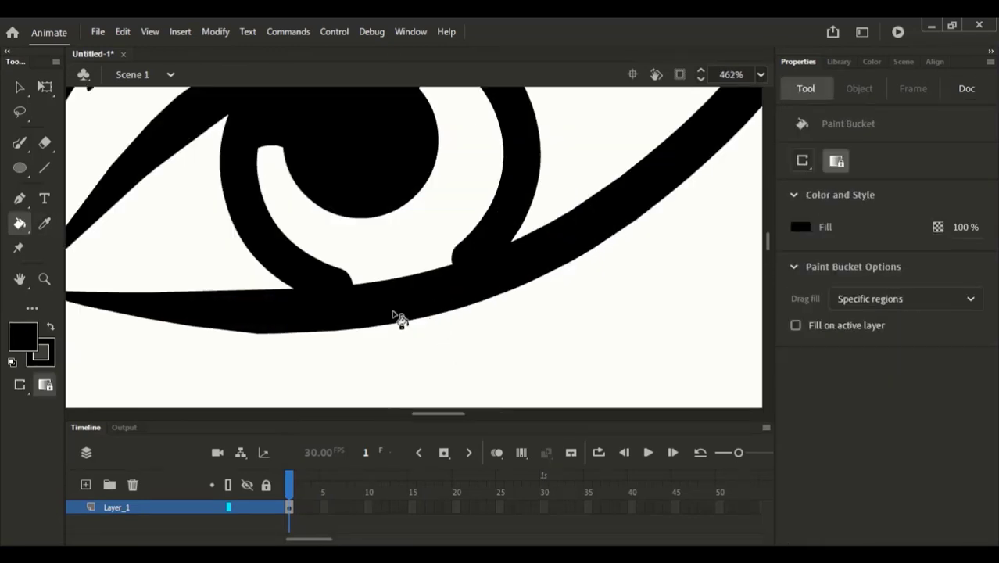
pyautogui.press('y')
pyautogui.moveTo(356, 272); pyautogui.dragTo(376, 279)
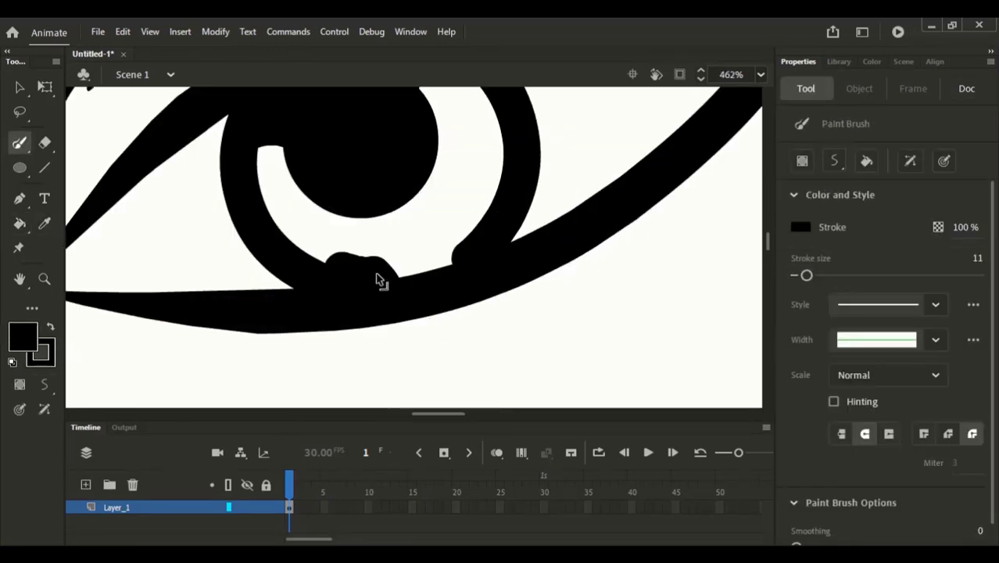
pyautogui.hotkey('ctrl', 'z')
# Try to bridge the two lower ends of the iris ring with a Classic Brush stroke of size 2
pyautogui.press('b')
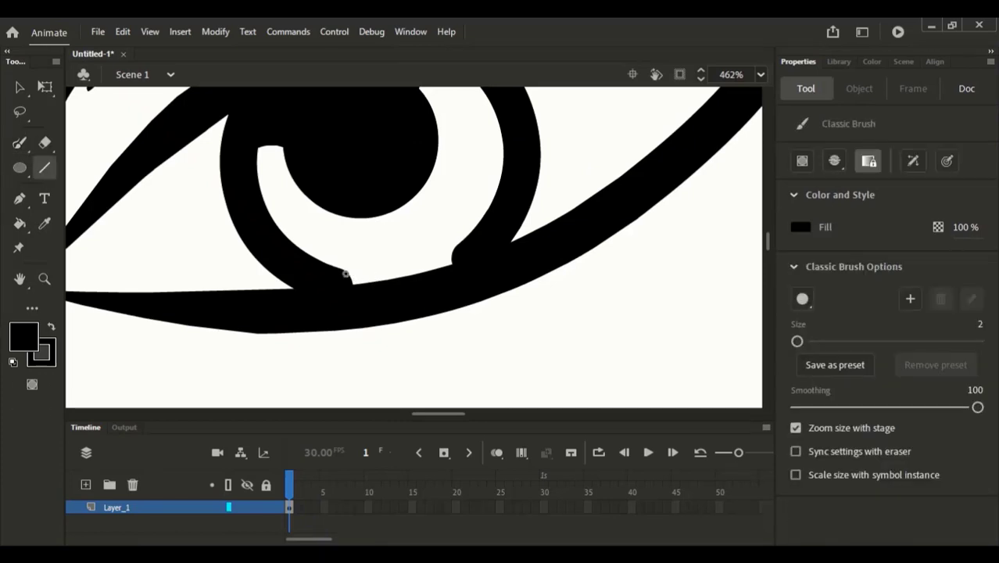
pyautogui.moveTo(356, 271)
pyautogui.mouseDown()
pyautogui.moveTo(431, 257)
pyautogui.moveTo(461, 242)
pyautogui.mouseUp()
pyautogui.hotkey('ctrl', 'z')
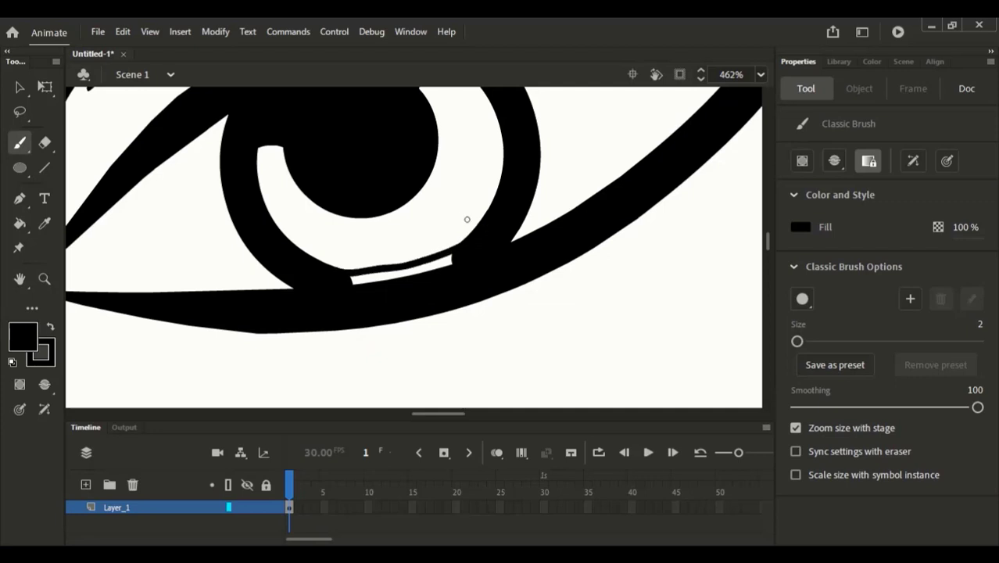
pyautogui.hotkey('ctrl', 'z')
# Draw a hairline curve joining the iris ring's two lower ends, using the Paint Brush at stroke size 0.1
pyautogui.click(16, 149)
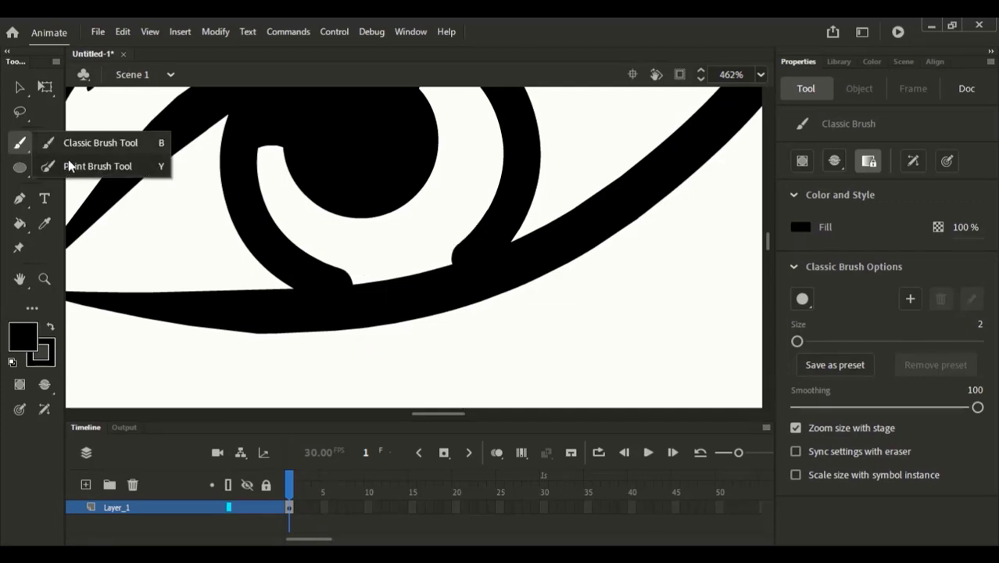
pyautogui.click(71, 173)
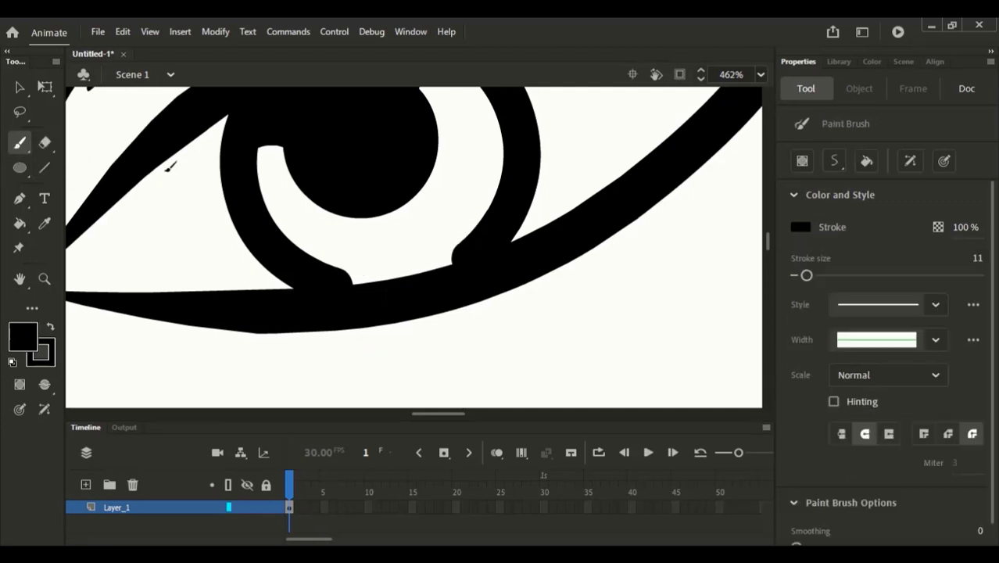
pyautogui.moveTo(804, 275); pyautogui.dragTo(796, 275)
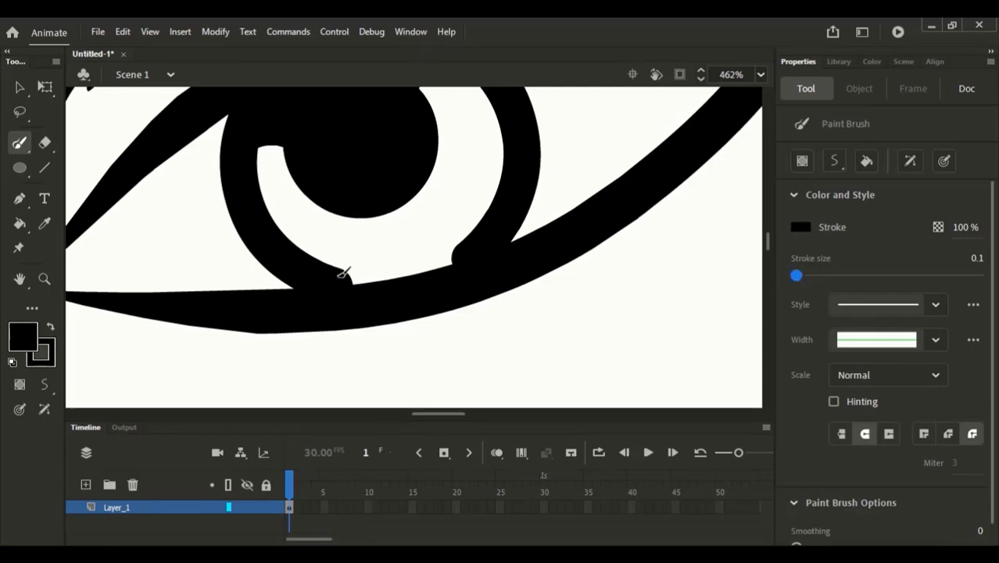
pyautogui.moveTo(339, 272)
pyautogui.mouseDown()
pyautogui.moveTo(443, 258)
pyautogui.moveTo(372, 273)
pyautogui.moveTo(431, 262)
pyautogui.moveTo(493, 214)
pyautogui.moveTo(459, 245)
pyautogui.mouseUp()
pyautogui.hotkey('ctrl', 'z')
pyautogui.press('b')
pyautogui.press('v')
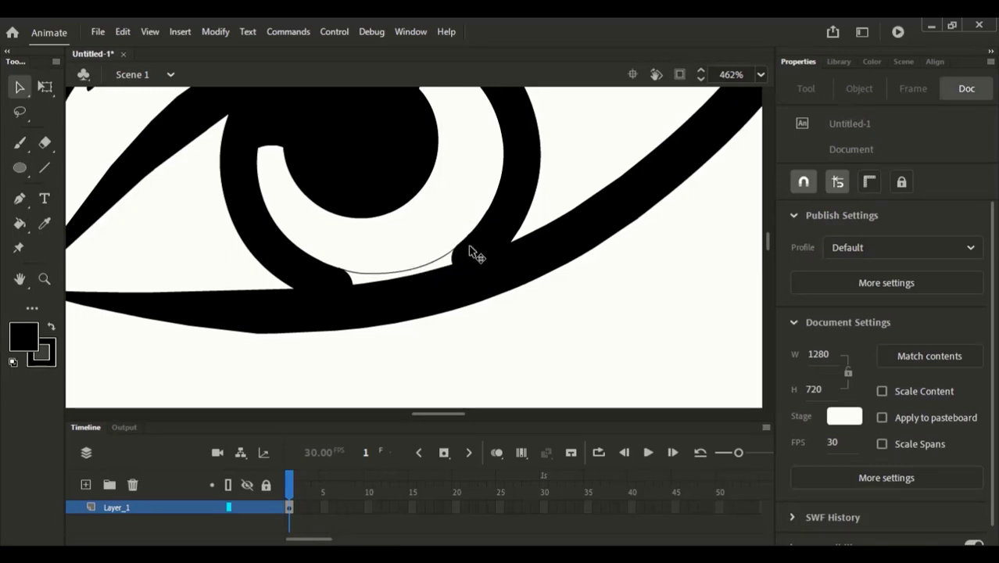
# Sample the pupil's black and fill the gap between the hairline curve and the lower lid with it
pyautogui.press('i')
pyautogui.click(376, 144)
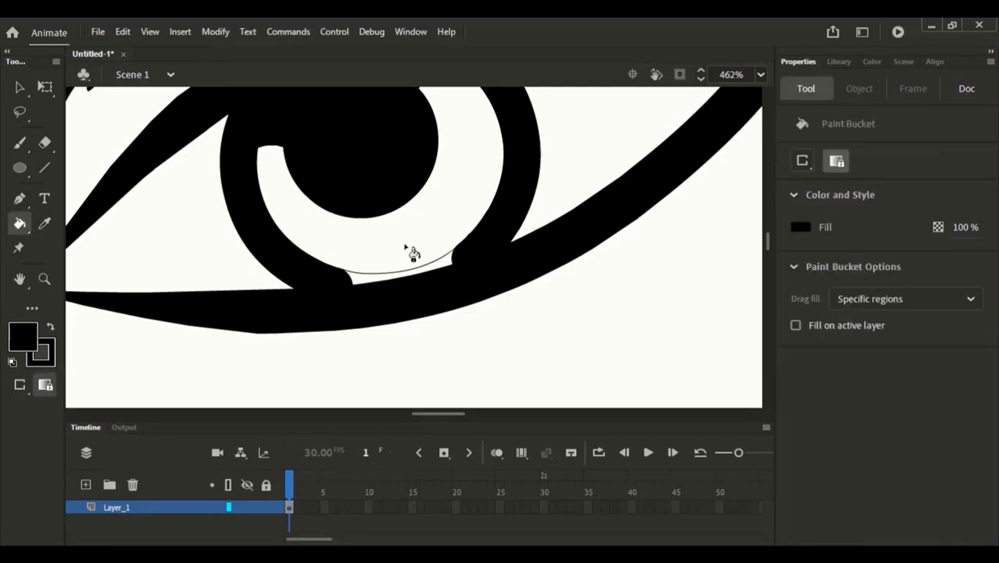
pyautogui.click(427, 270)
pyautogui.click(400, 279)
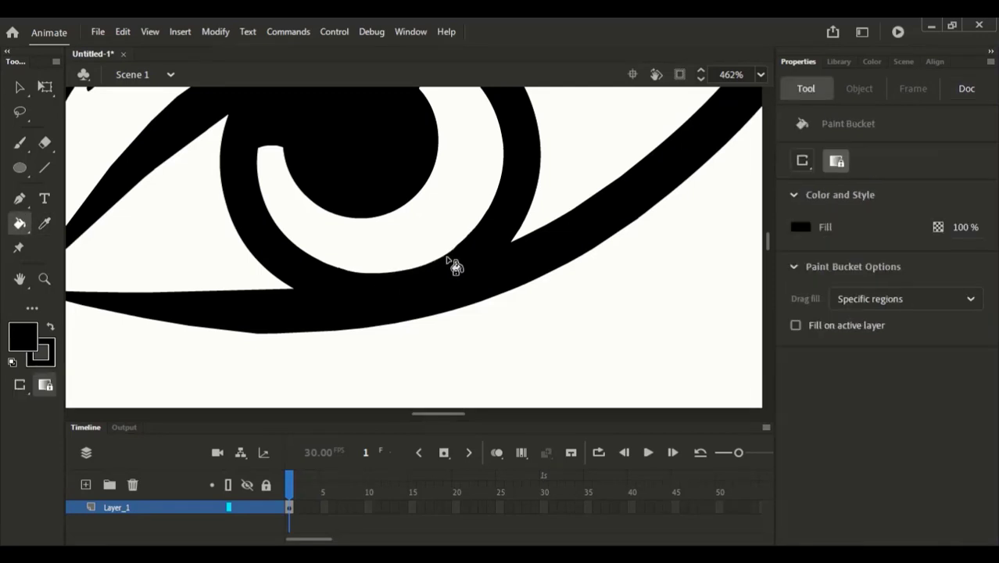
# Lasso the whole eye outline together with the iris and pupil, and expand its strokes to fills
pyautogui.press('v')
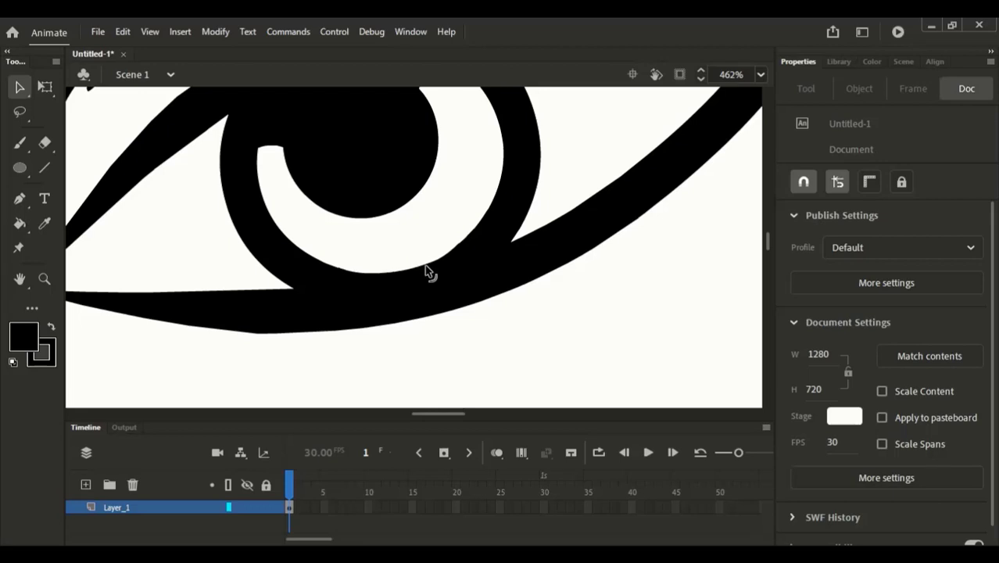
pyautogui.hotkey('ctrl', '-')
pyautogui.scroll(-3, 412, 278)
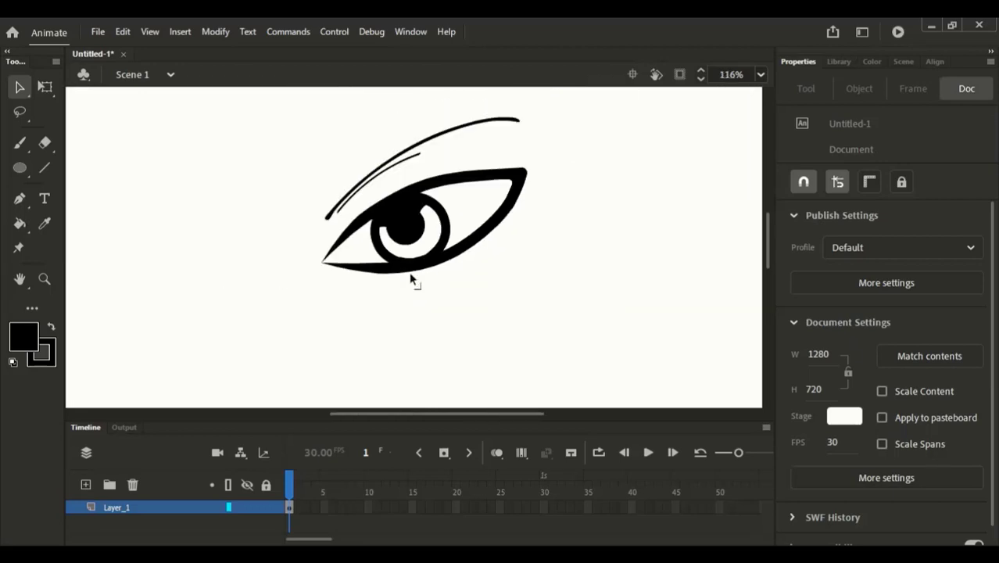
pyautogui.scroll(5, 402, 328)
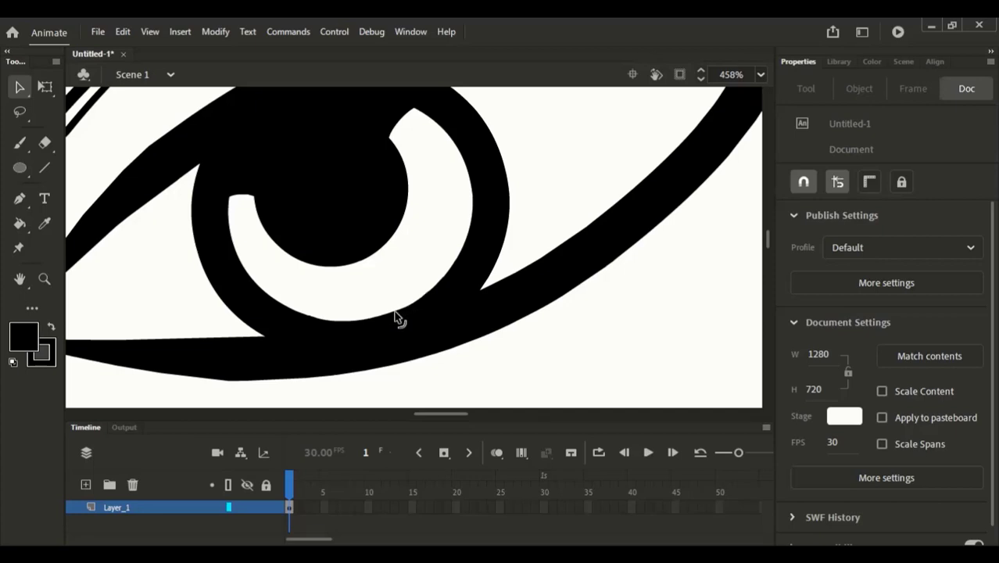
pyautogui.hotkey('ctrl', '-')
pyautogui.moveTo(431, 100); pyautogui.dragTo(365, 194)
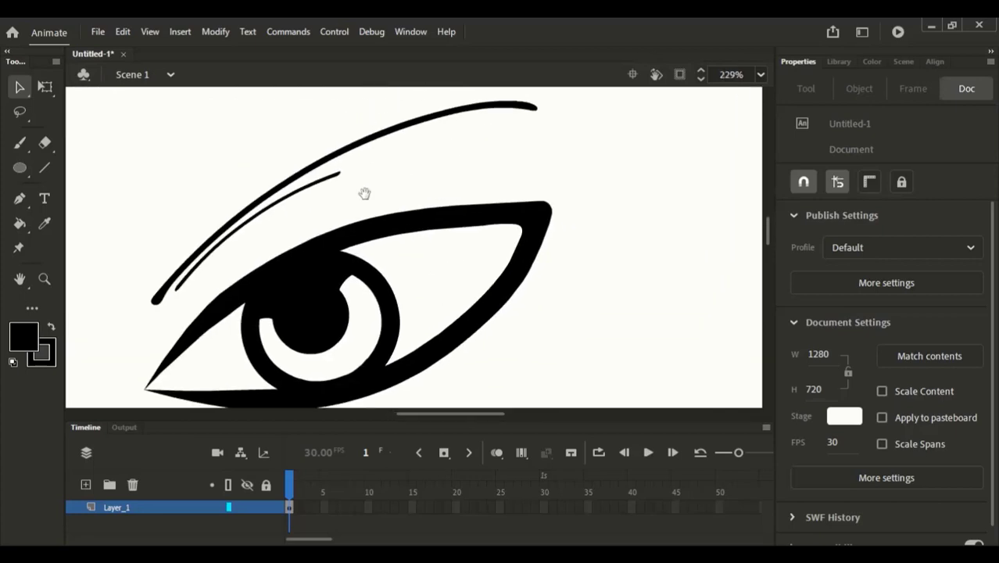
pyautogui.moveTo(124, 132); pyautogui.dragTo(145, 85)
pyautogui.click(19, 112)
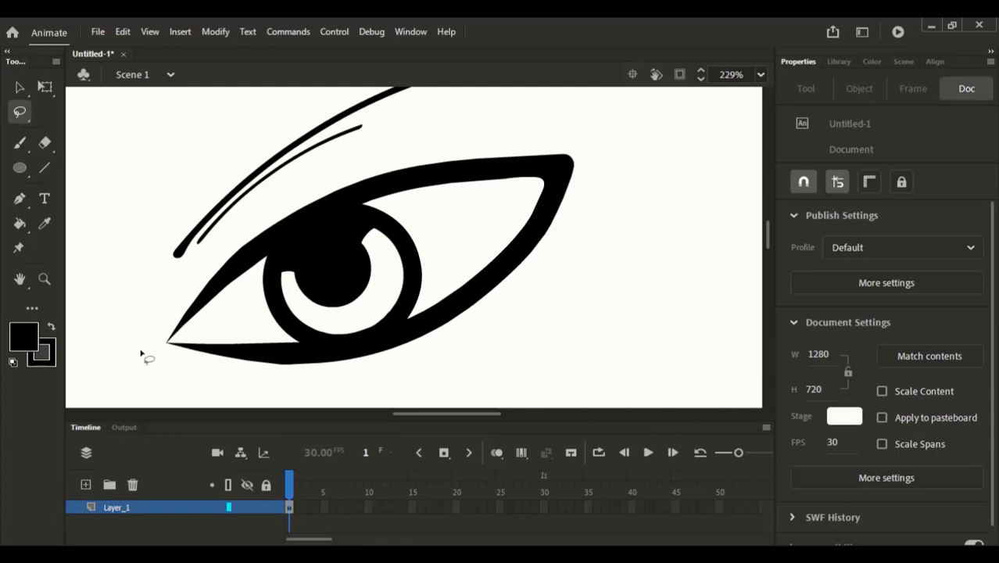
pyautogui.moveTo(143, 354)
pyautogui.mouseDown()
pyautogui.moveTo(283, 193)
pyautogui.moveTo(601, 132)
pyautogui.moveTo(515, 346)
pyautogui.moveTo(277, 376)
pyautogui.moveTo(165, 355)
pyautogui.mouseUp()
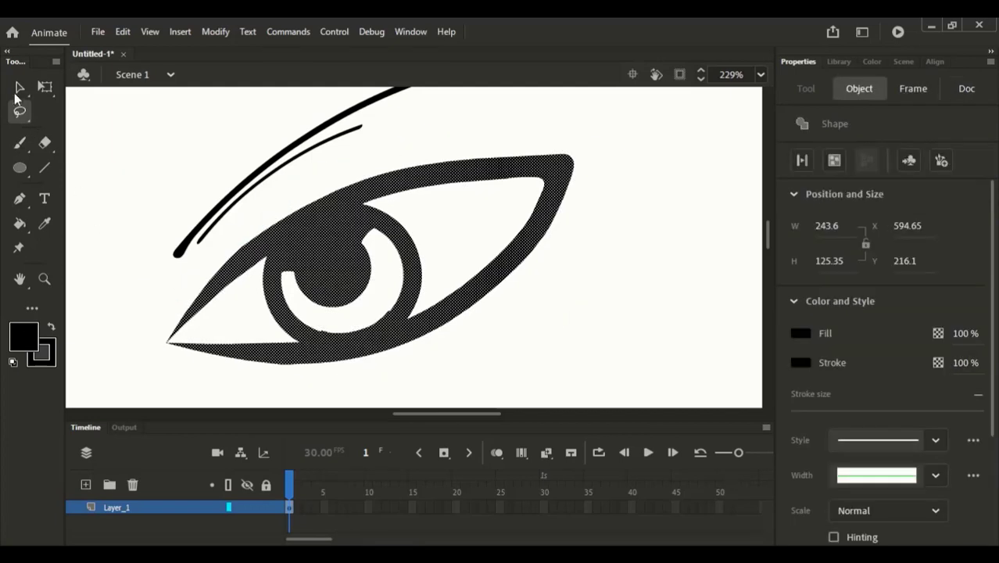
pyautogui.click(20, 86)
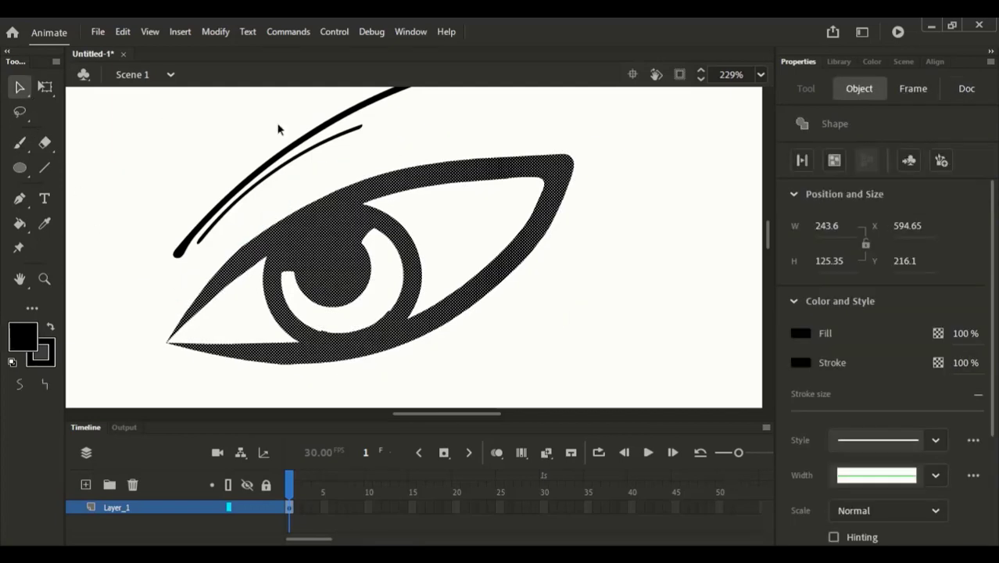
pyautogui.click(804, 160)
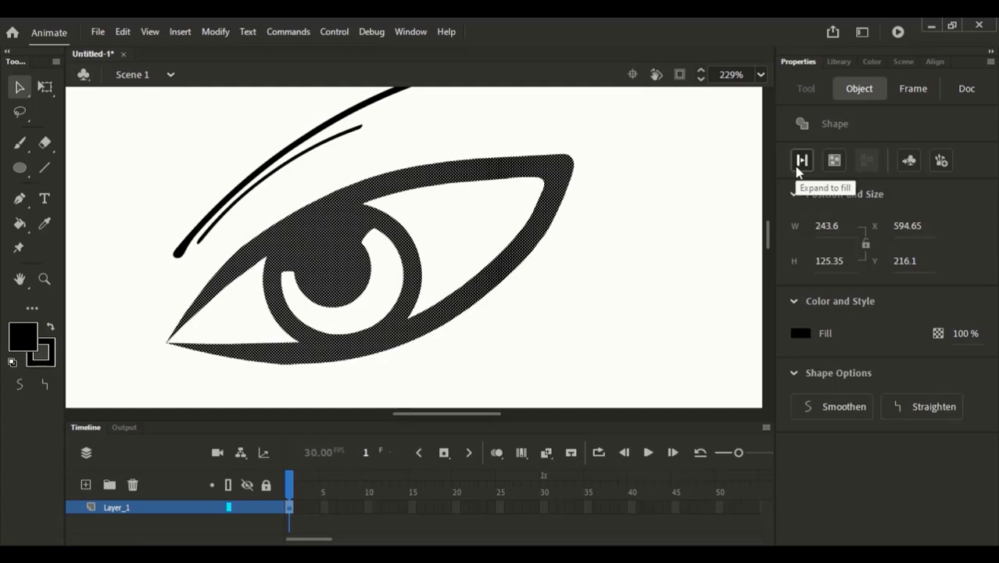
pyautogui.click(449, 232)
# Fill the white crescent inside the iris ring with solid red EE0000 using the Paint Bucket
pyautogui.hotkey('ctrl', 'space')
pyautogui.moveTo(290, 146); pyautogui.dragTo(468, 377)
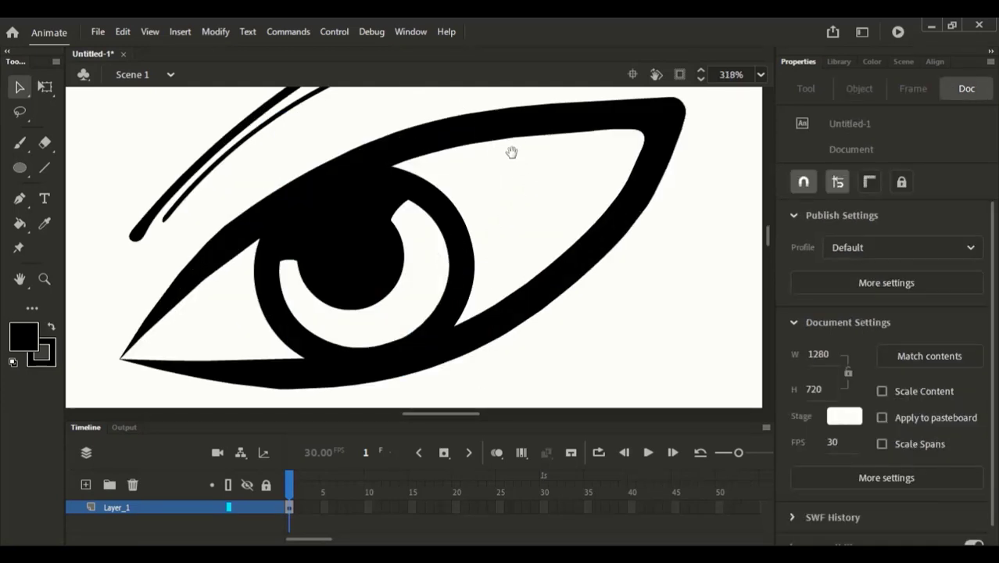
pyautogui.press('space')
pyautogui.moveTo(447, 174); pyautogui.dragTo(429, 209)
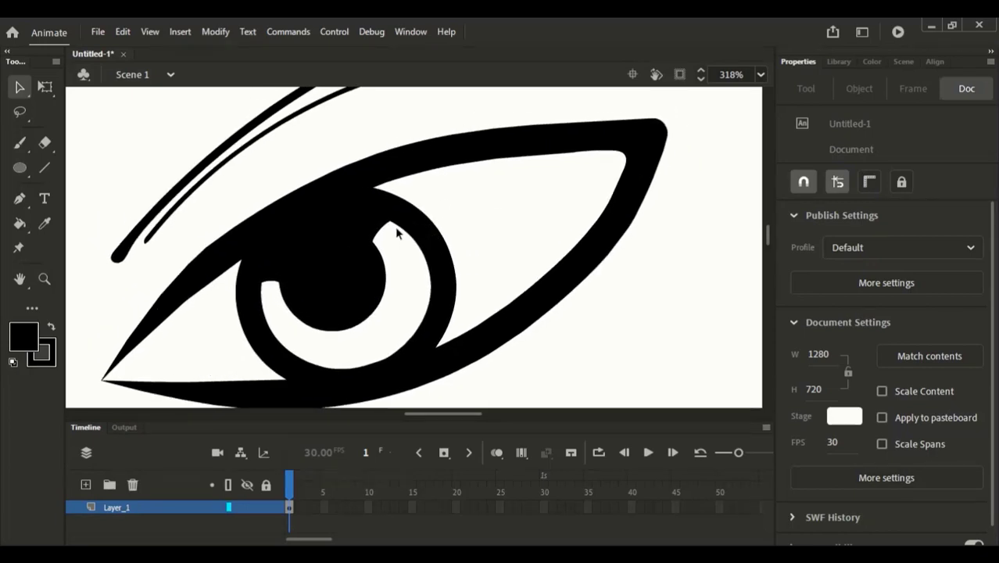
pyautogui.press('k')
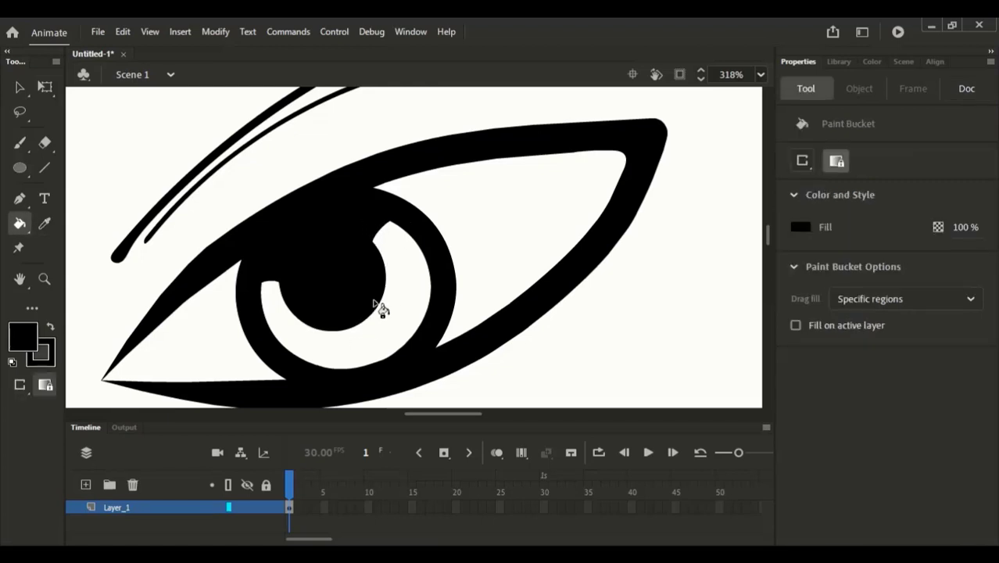
pyautogui.click(871, 62)
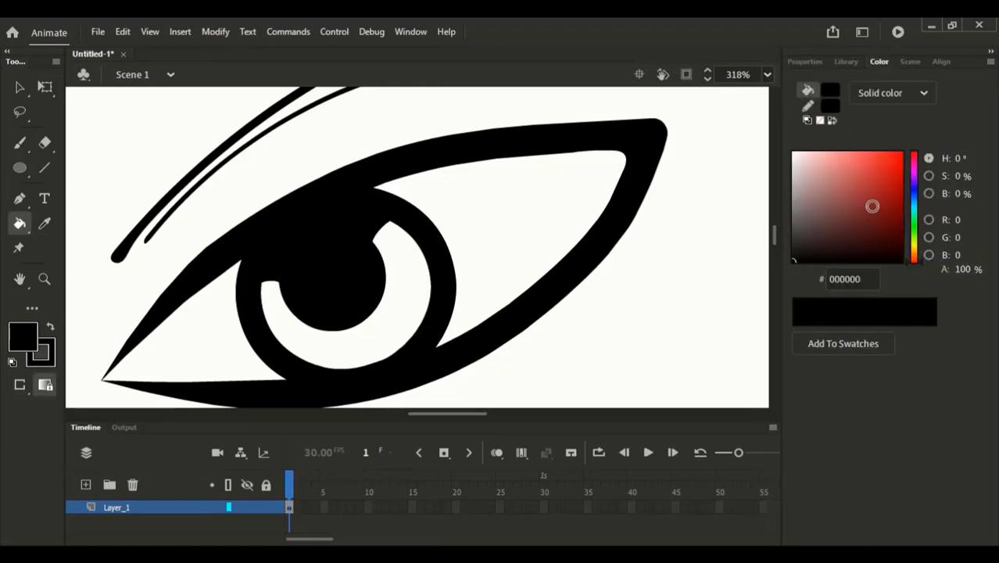
pyautogui.moveTo(847, 201); pyautogui.dragTo(900, 159)
pyautogui.moveTo(917, 264)
pyautogui.mouseDown()
pyautogui.moveTo(917, 254)
pyautogui.moveTo(915, 274)
pyautogui.mouseUp()
pyautogui.click(406, 316)
pyautogui.click(397, 308)
pyautogui.click(384, 343)
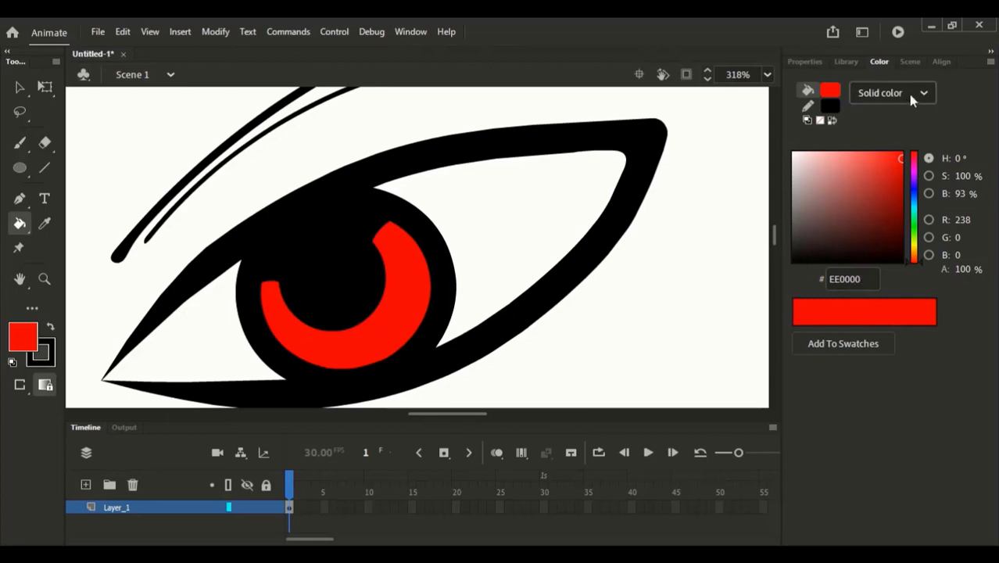
# Select the red iris crescent and change its fill to a linear gradient
pyautogui.press('v')
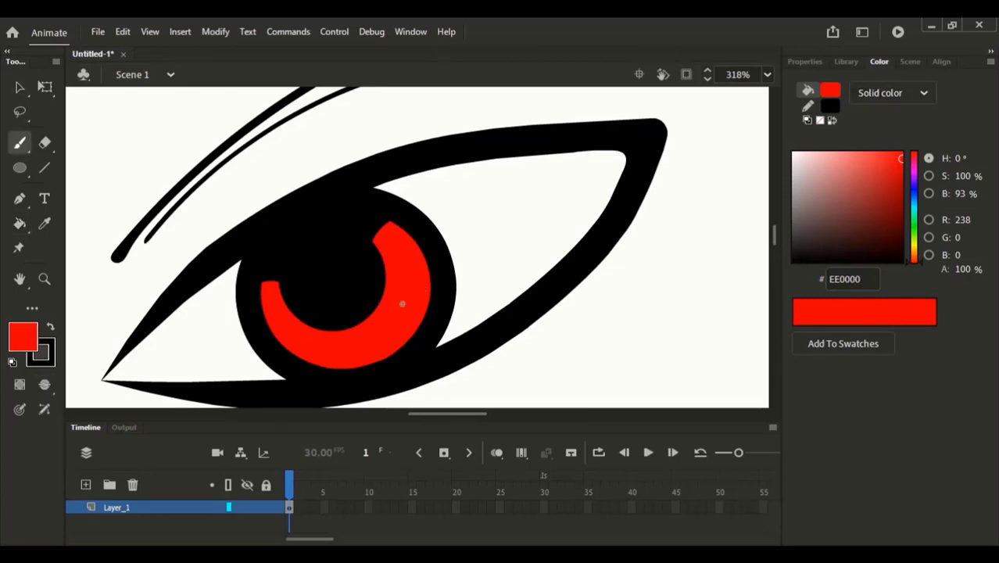
pyautogui.click(408, 307)
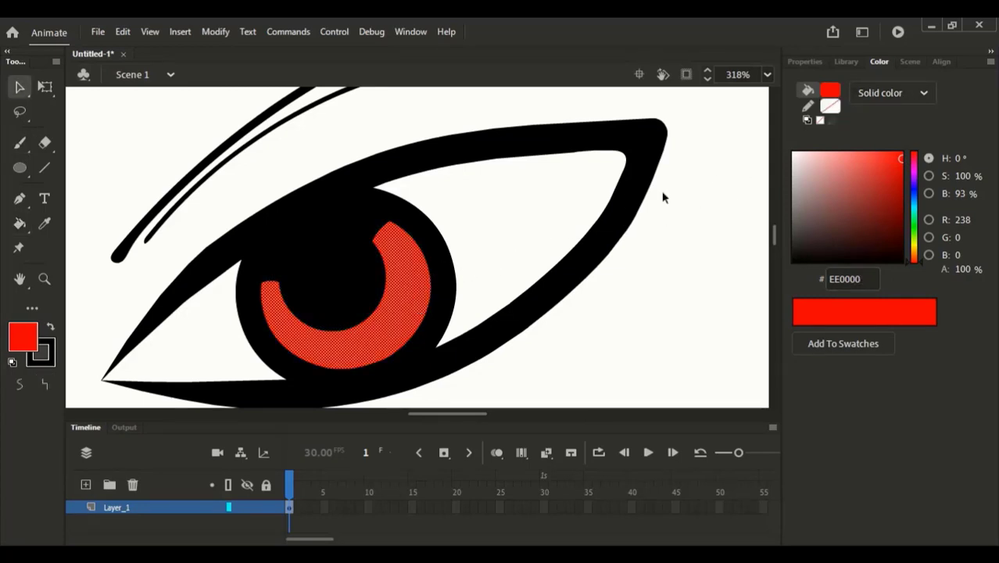
pyautogui.click(905, 96)
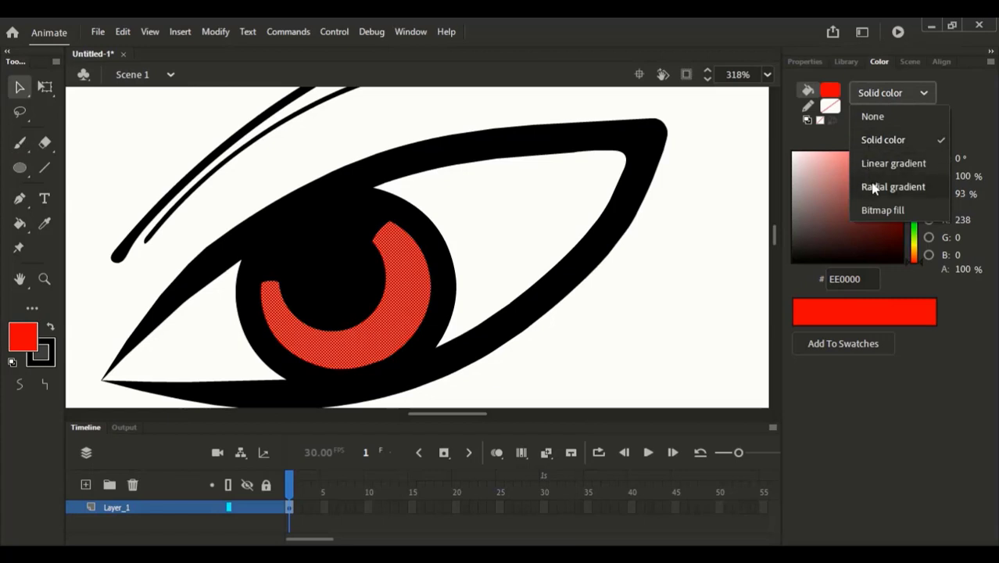
pyautogui.click(881, 165)
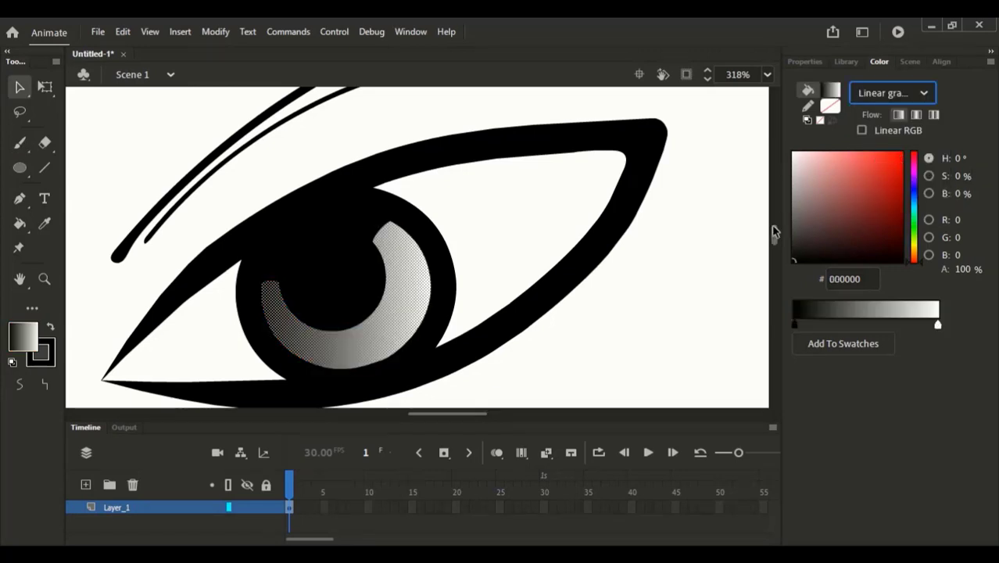
# Rotate the iris gradient with the Gradient Transform tool so it runs from dark at the upper left to light at the lower right
pyautogui.hotkey('ctrl', '-')
pyautogui.click(45, 87)
pyautogui.moveTo(45, 87); pyautogui.dragTo(123, 112)
pyautogui.moveTo(433, 247)
pyautogui.mouseDown()
pyautogui.moveTo(436, 293)
pyautogui.moveTo(410, 317)
pyautogui.moveTo(390, 280)
pyautogui.moveTo(404, 307)
pyautogui.mouseUp()
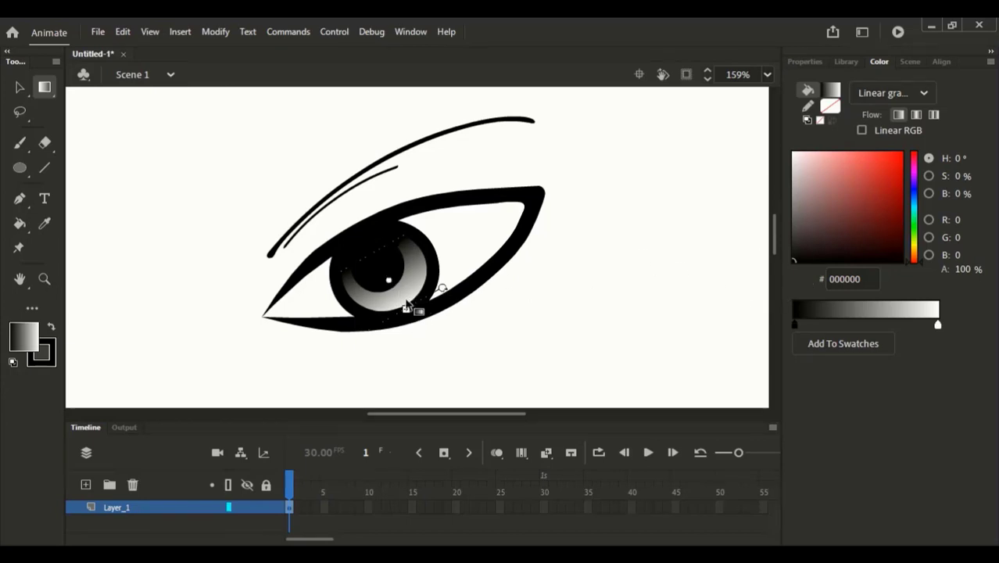
# Select the iris crescent and recolor its gradient's white stop to pure red FF0000
pyautogui.press('v')
pyautogui.press('b')
pyautogui.press('v')
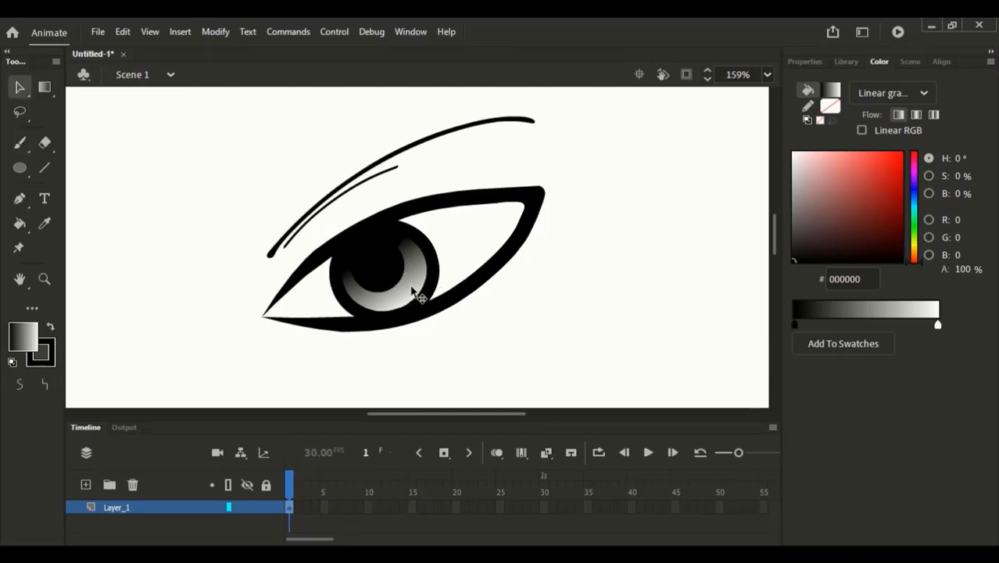
pyautogui.click(415, 289)
pyautogui.click(938, 326)
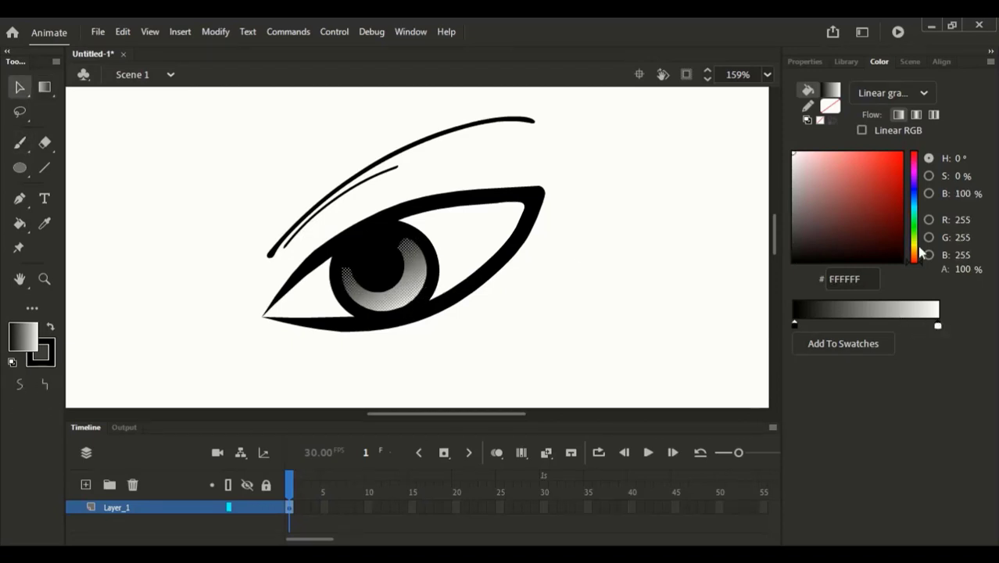
pyautogui.moveTo(882, 207); pyautogui.dragTo(901, 155)
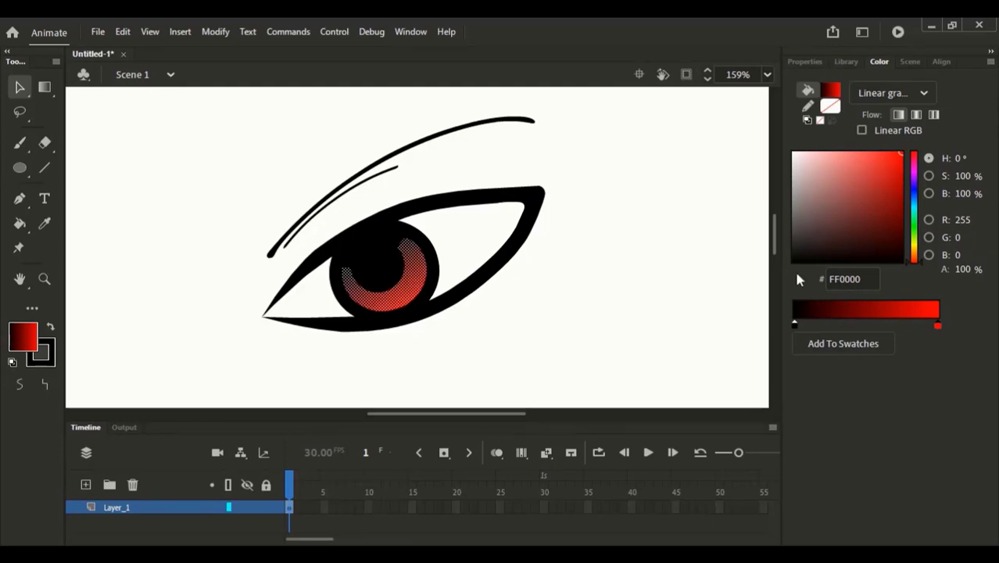
pyautogui.click(464, 342)
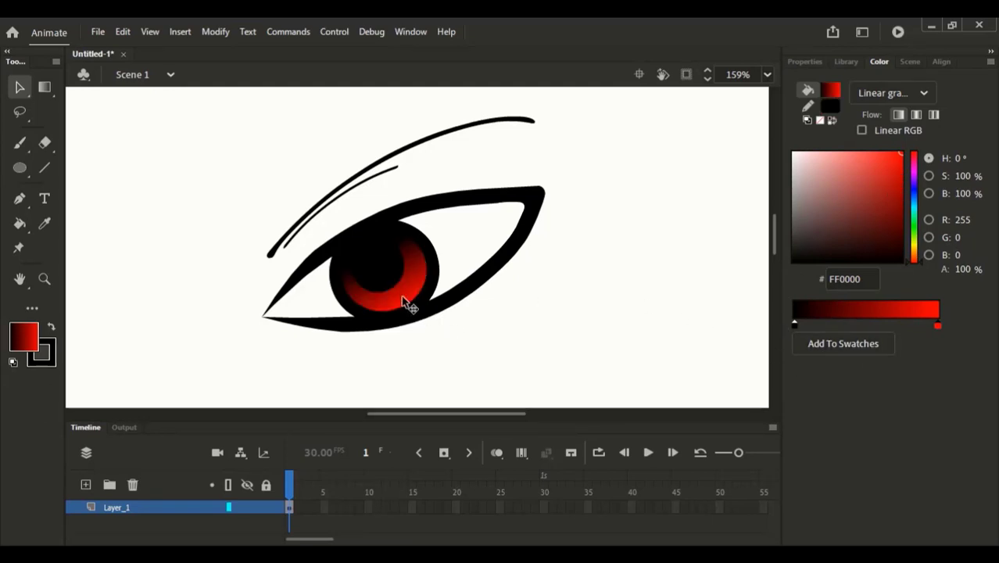
# Recolor the iris gradient's black stop to dark red 4B0000
pyautogui.click(410, 289)
pyautogui.click(795, 325)
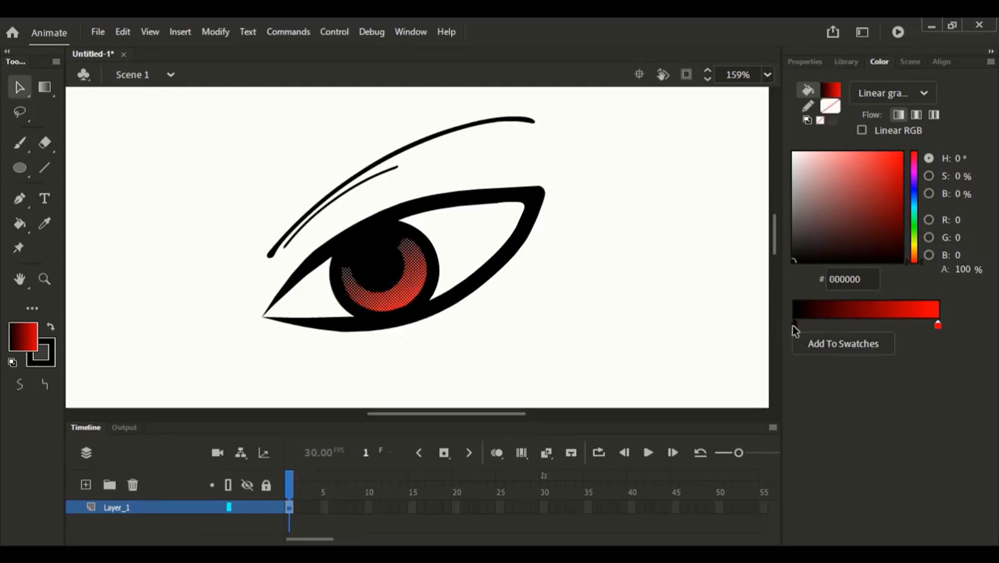
pyautogui.moveTo(797, 248)
pyautogui.mouseDown()
pyautogui.moveTo(865, 223)
pyautogui.moveTo(900, 229)
pyautogui.mouseUp()
pyautogui.click(406, 278)
pyautogui.click(526, 301)
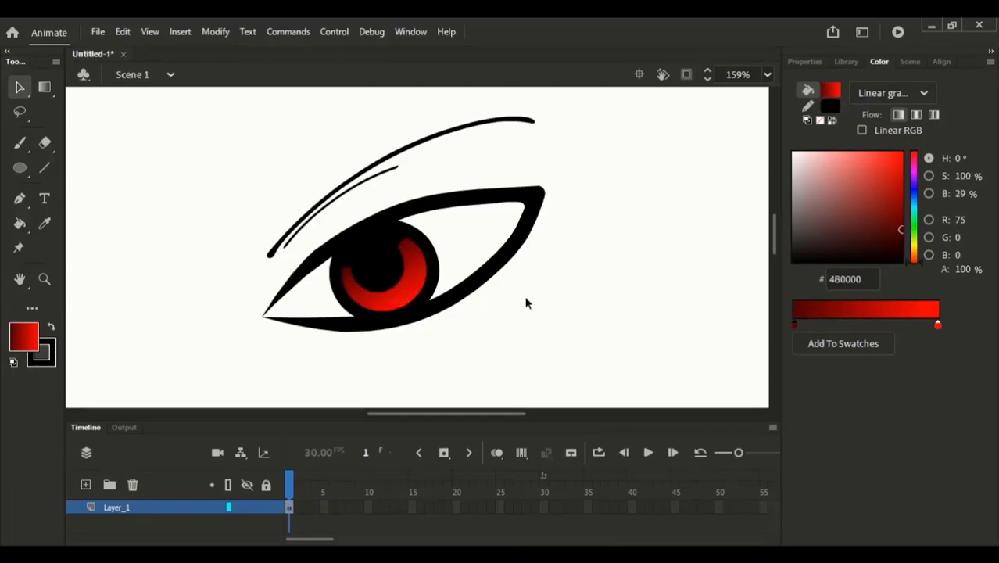
# Select the iris crescent again and darken its gradient's dark red stop to 280000
pyautogui.hotkey('ctrl', '-')
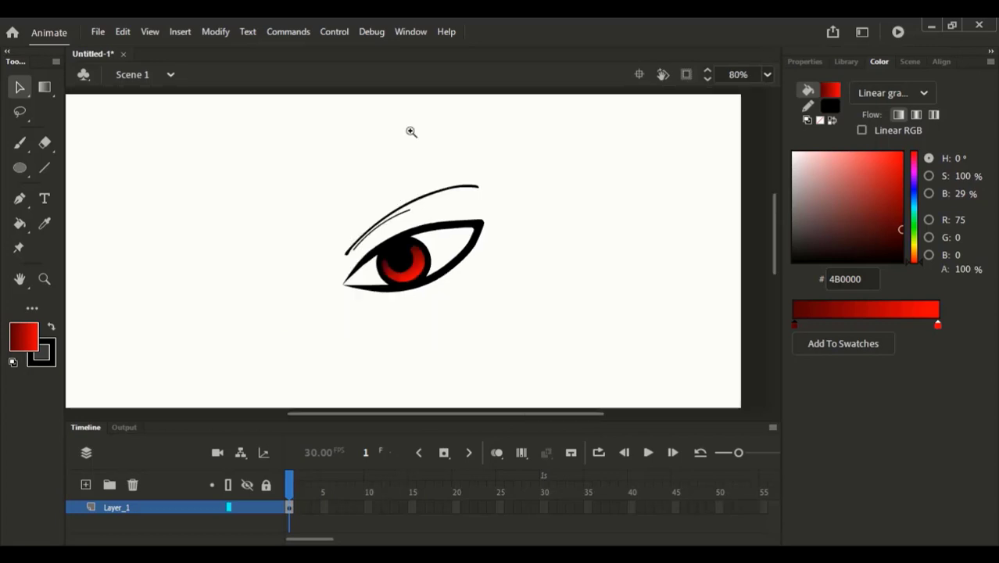
pyautogui.moveTo(322, 155); pyautogui.dragTo(456, 338)
pyautogui.click(476, 278)
pyautogui.moveTo(895, 232)
pyautogui.mouseDown()
pyautogui.moveTo(912, 243)
pyautogui.moveTo(900, 244)
pyautogui.mouseUp()
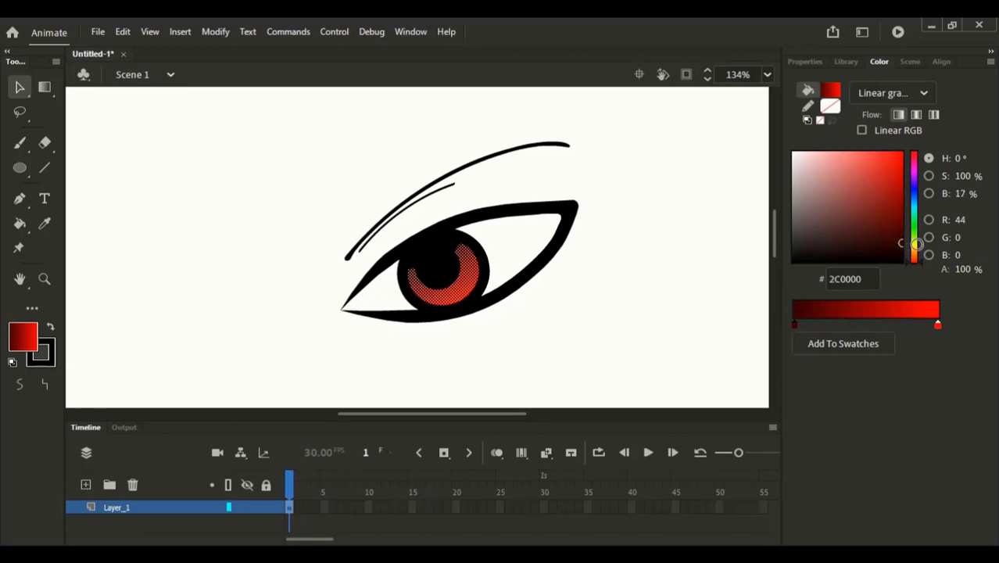
pyautogui.click(698, 278)
# Examine the iris gradient and the surrounding eye outline up close
pyautogui.moveTo(422, 192); pyautogui.dragTo(525, 369)
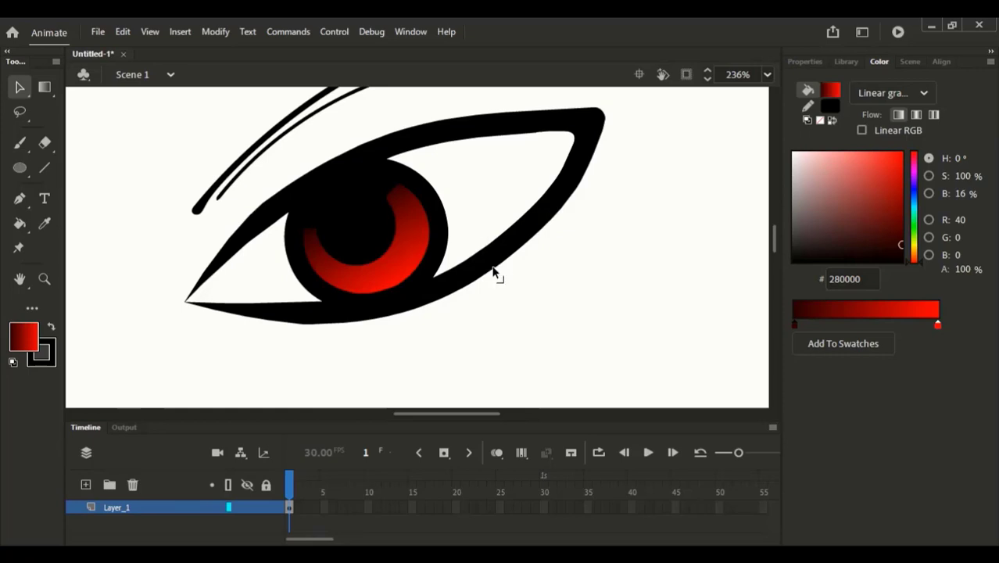
pyautogui.click(415, 279)
pyautogui.click(458, 356)
pyautogui.moveTo(447, 290); pyautogui.dragTo(453, 361)
pyautogui.click(428, 306)
pyautogui.click(461, 225)
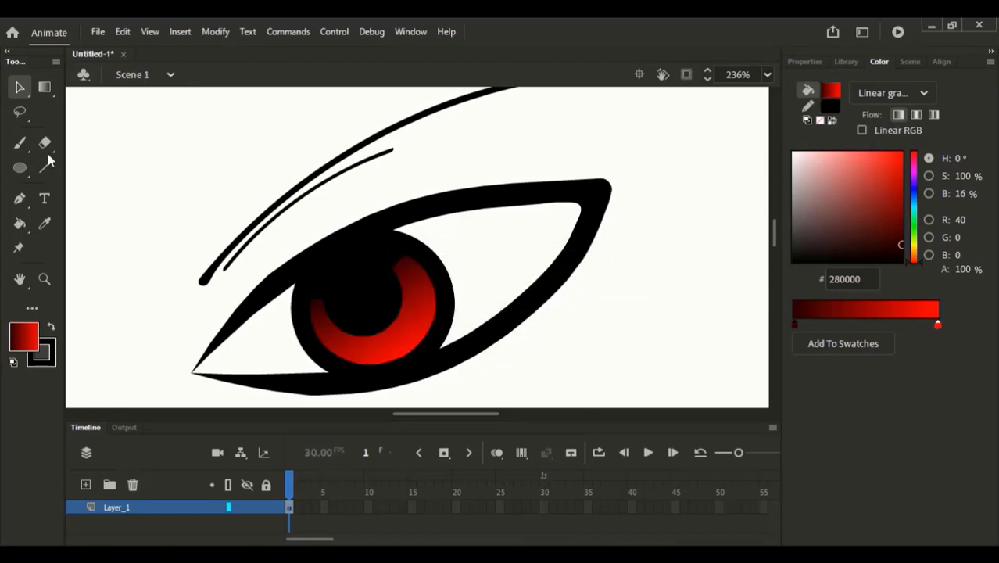
pyautogui.hscroll(3, 421, 216)
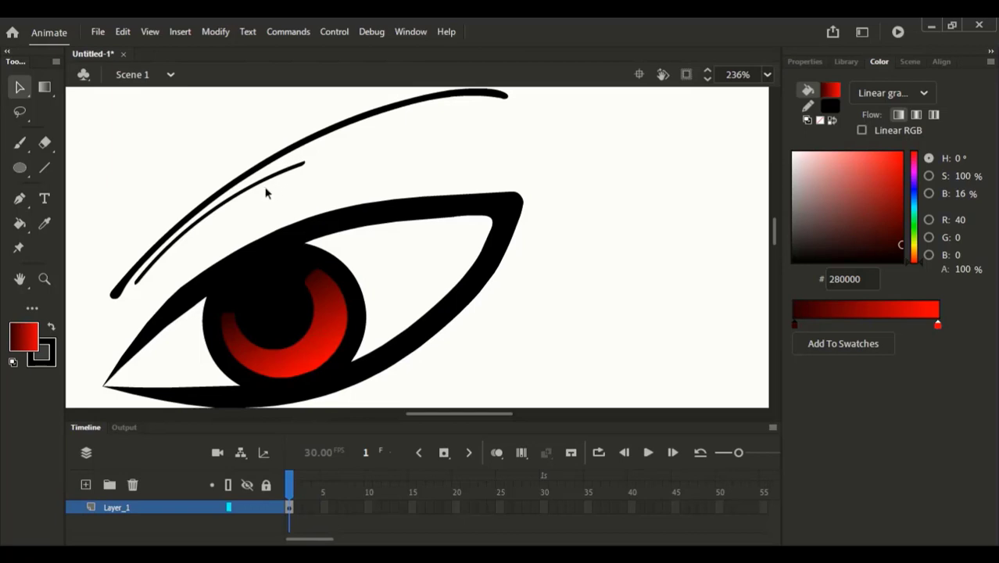
pyautogui.moveTo(250, 213); pyautogui.dragTo(305, 198)
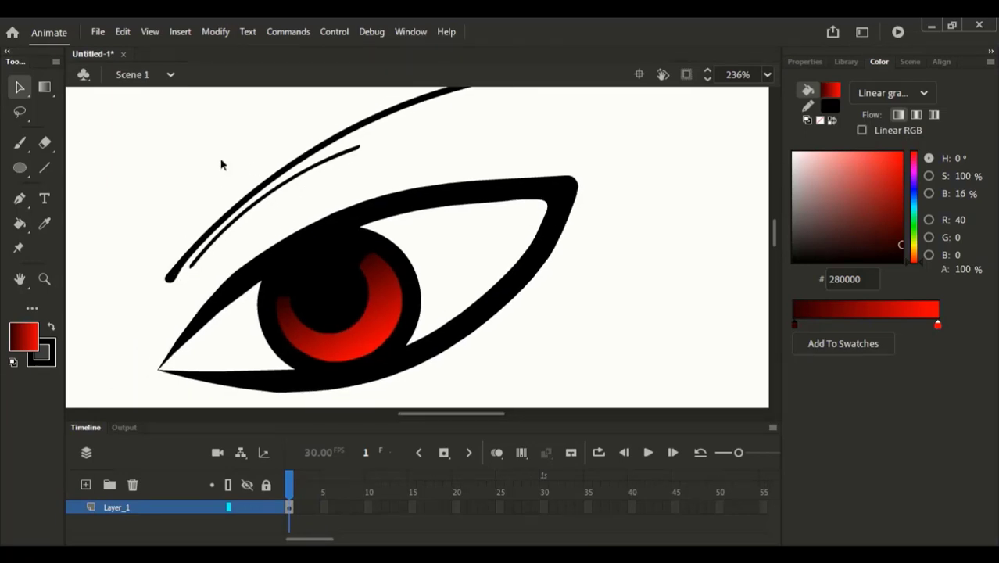
# Choose the Paint Brush, swap the fill and stroke colors, and set the stroke to solid blue 0000FF
pyautogui.click(27, 139)
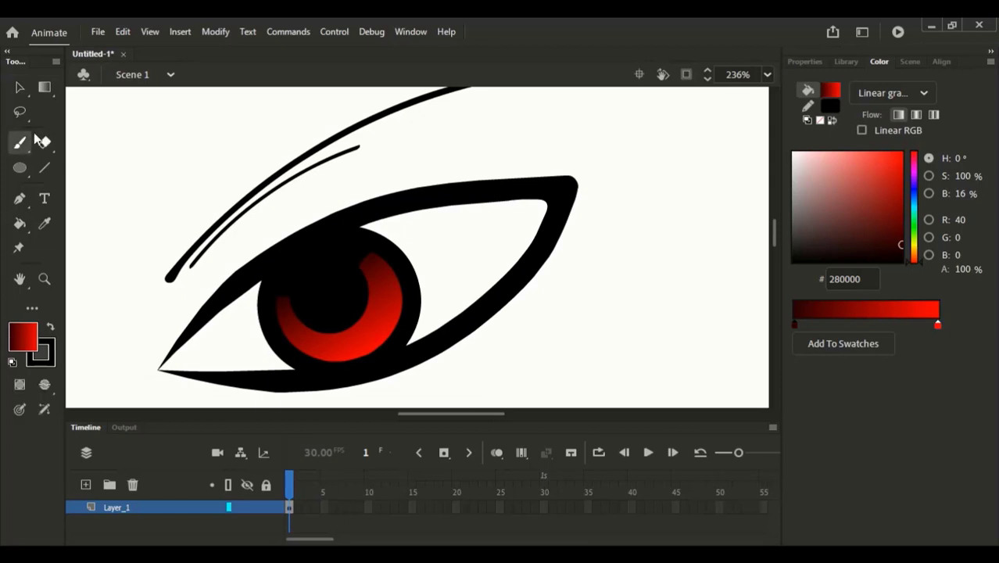
pyautogui.click(22, 148)
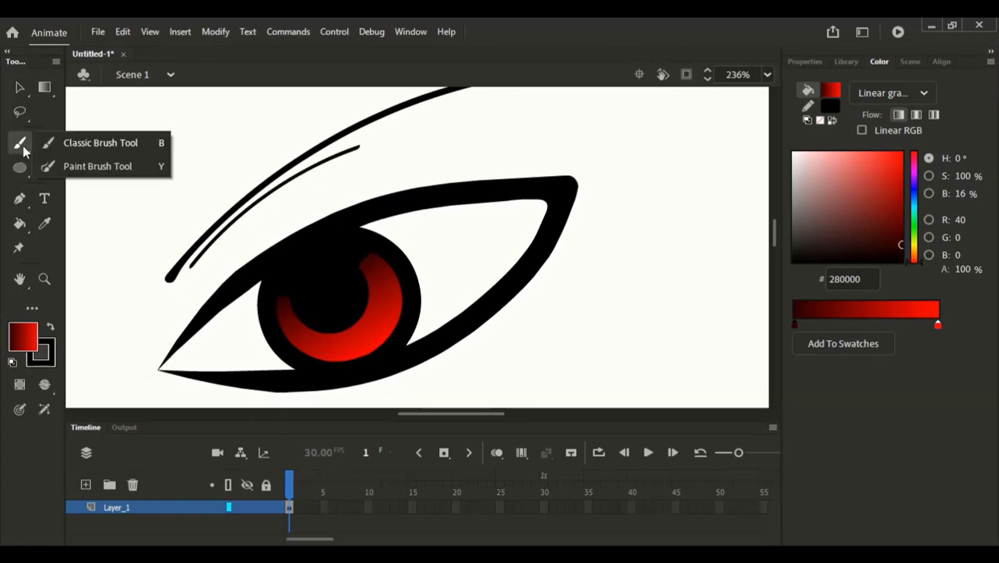
pyautogui.click(67, 166)
pyautogui.click(50, 327)
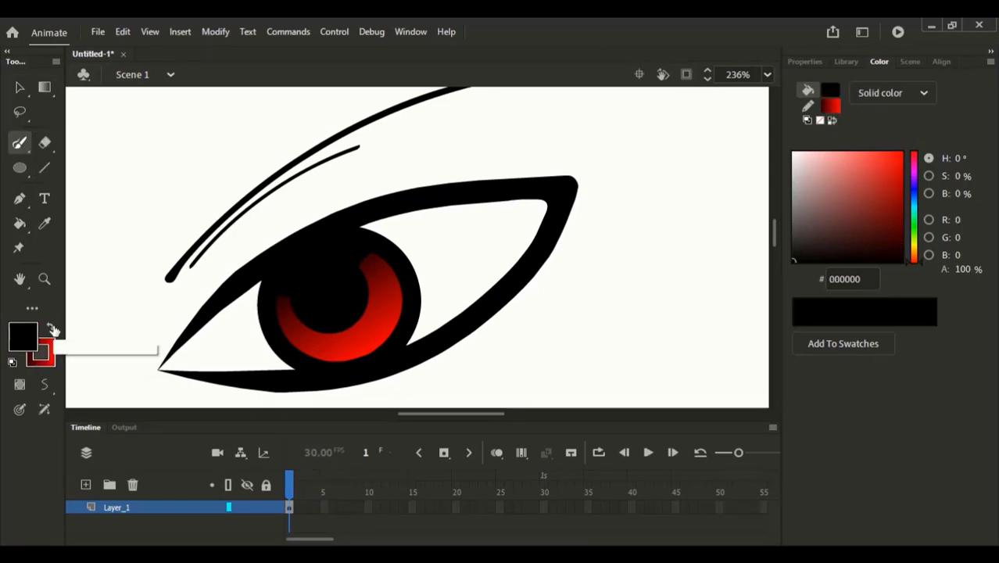
pyautogui.click(54, 352)
pyautogui.click(121, 234)
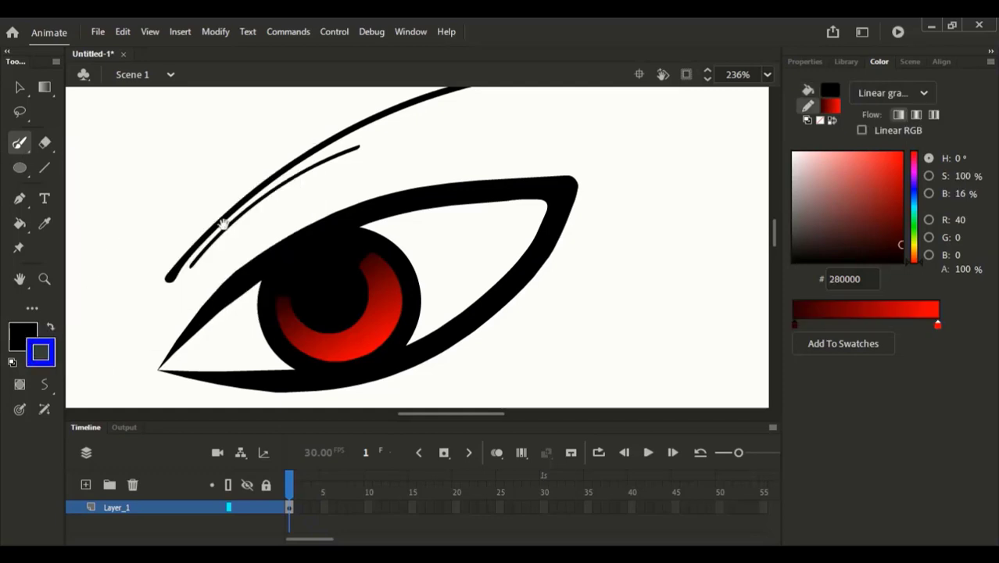
pyautogui.moveTo(268, 143); pyautogui.dragTo(492, 351)
pyautogui.moveTo(454, 226); pyautogui.dragTo(477, 147)
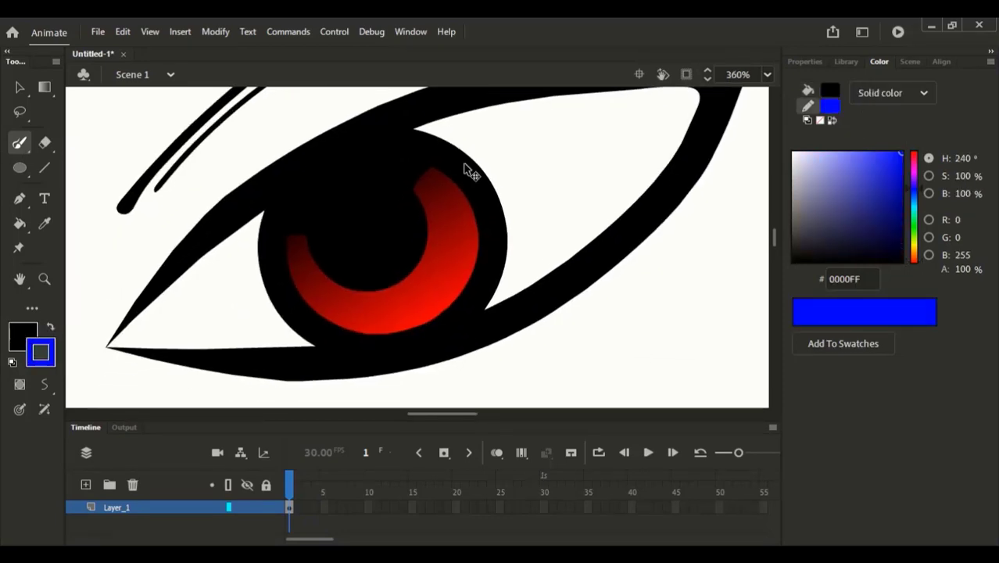
# Mix a pale pink, FDEEEE, and use it as the fill for both white areas of the eye beside the iris
pyautogui.hotkey('ctrl', '-')
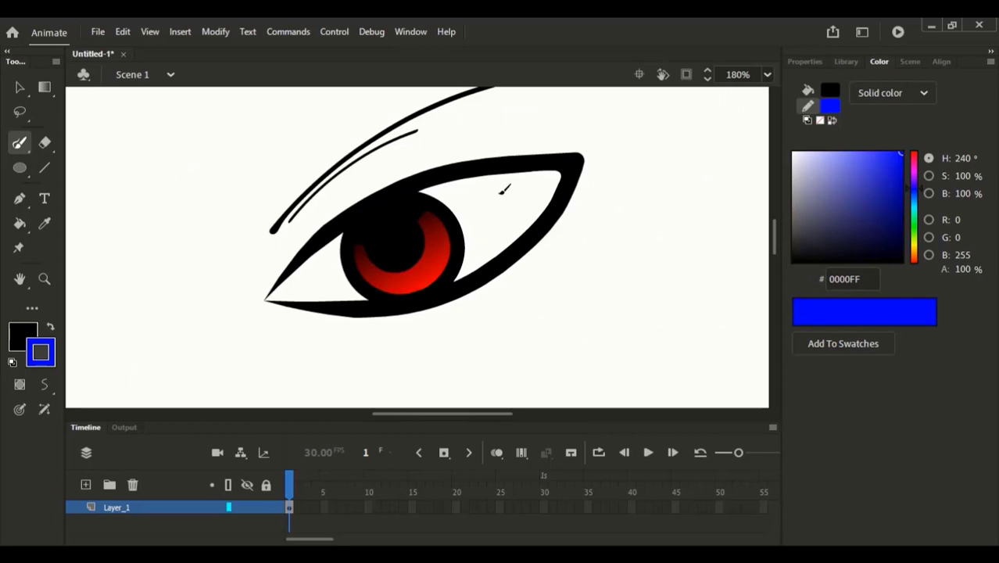
pyautogui.click(821, 160)
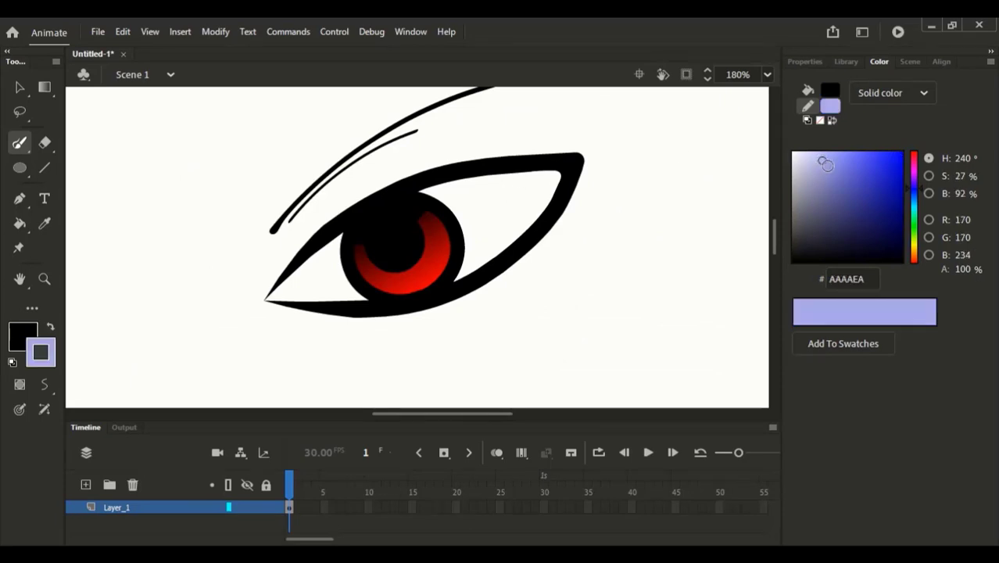
pyautogui.click(914, 261)
pyautogui.moveTo(804, 159); pyautogui.dragTo(797, 151)
pyautogui.press('k')
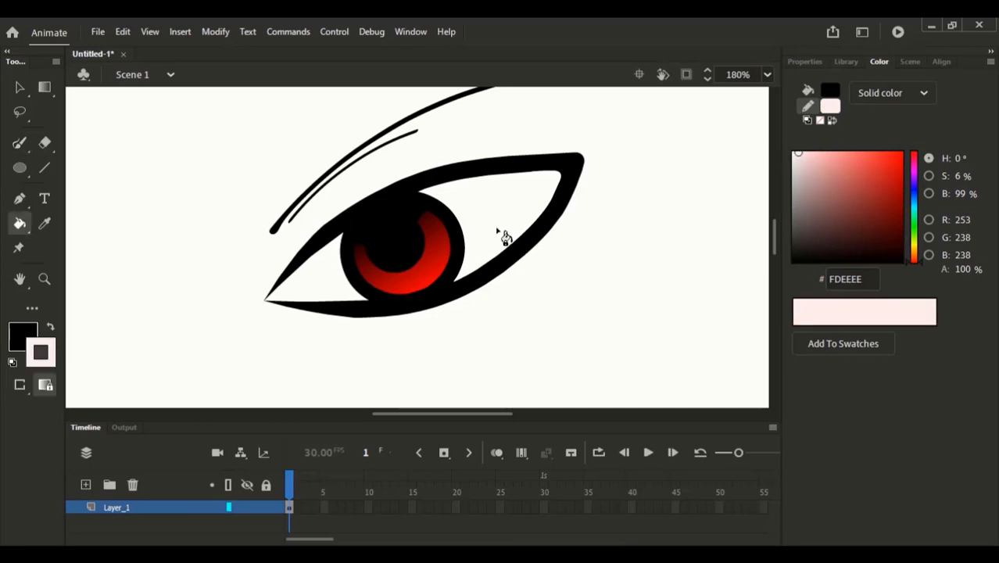
pyautogui.click(502, 236)
pyautogui.hotkey('ctrl', 'z')
pyautogui.click(50, 326)
pyautogui.click(295, 282)
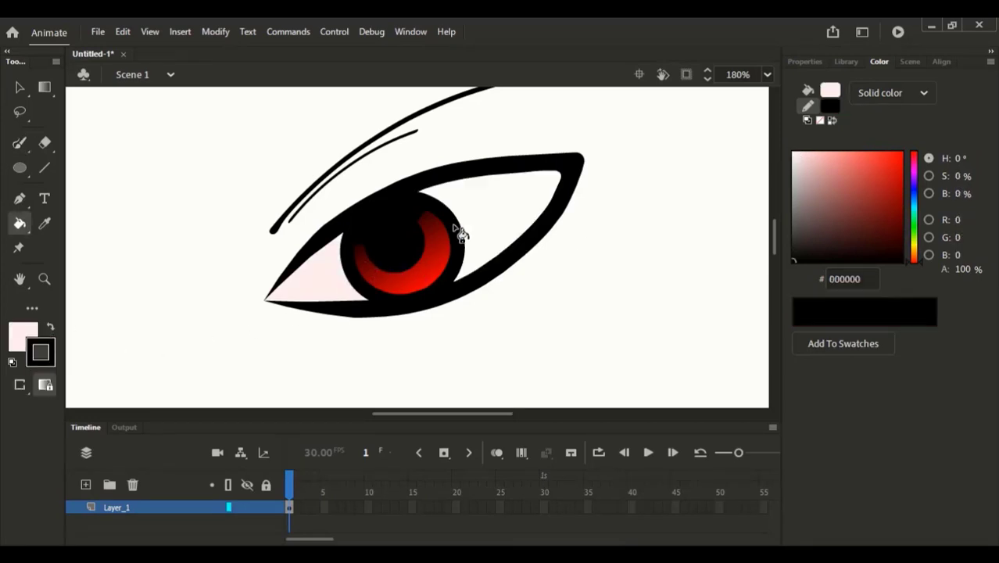
pyautogui.click(511, 236)
# Select both pink eye-white areas and change their fill to F6EEEE
pyautogui.press('v')
pyautogui.click(450, 230)
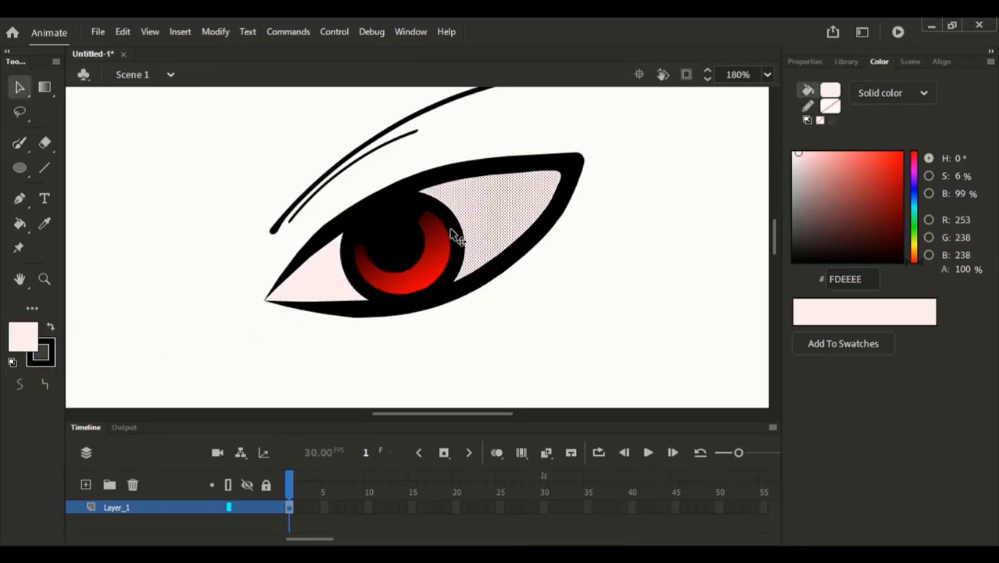
pyautogui.keyDown('shift'); pyautogui.click(317, 283); pyautogui.keyUp('shift')
pyautogui.moveTo(801, 151); pyautogui.dragTo(795, 155)
pyautogui.click(700, 191)
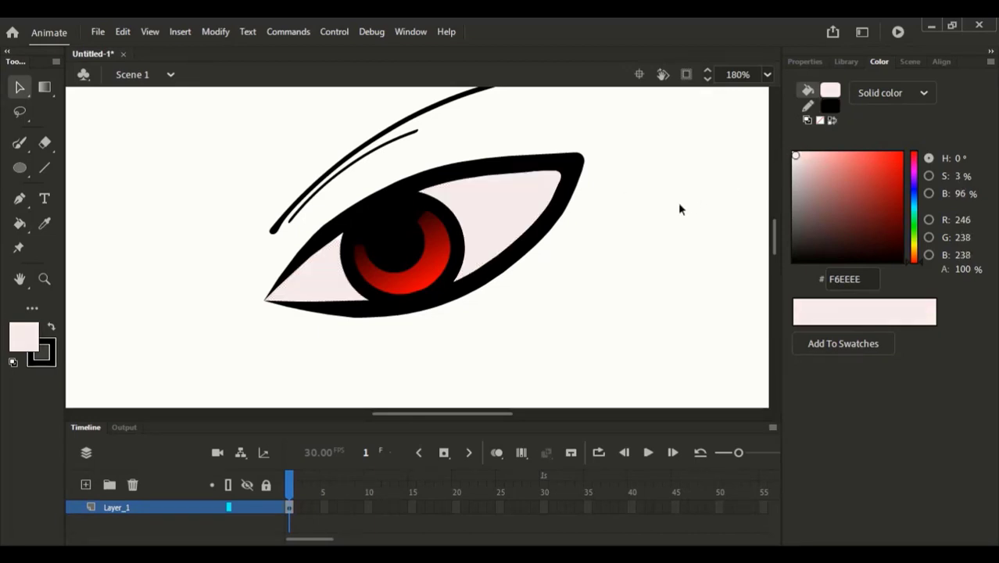
# Select both eye-white areas again and darken their fill slightly to F4ECEC
pyautogui.hotkey('ctrl', '-')
pyautogui.hotkey('ctrl', '-')
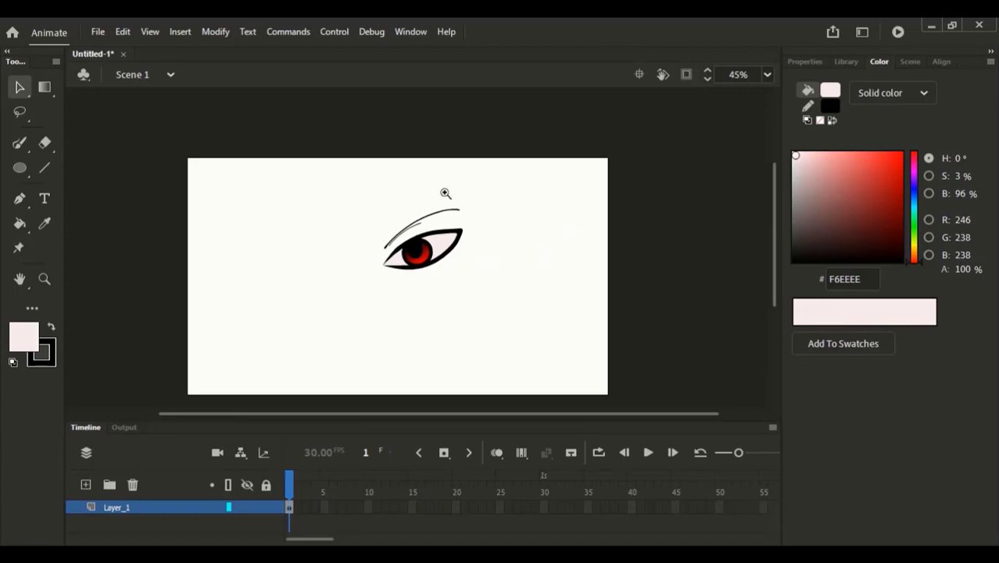
pyautogui.moveTo(401, 194); pyautogui.dragTo(480, 312)
pyautogui.moveTo(389, 155); pyautogui.dragTo(482, 331)
pyautogui.click(402, 233)
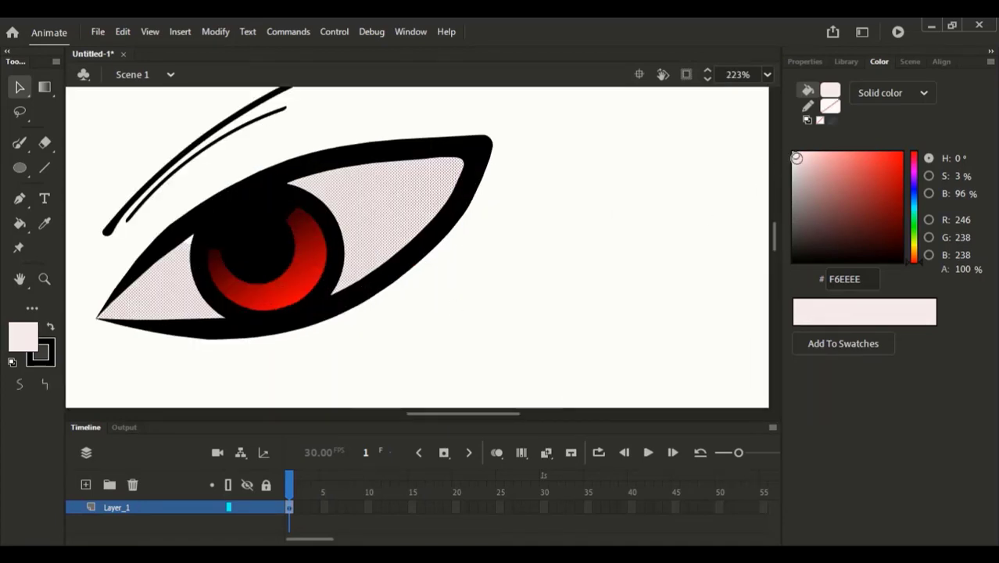
pyautogui.moveTo(796, 158); pyautogui.dragTo(796, 159)
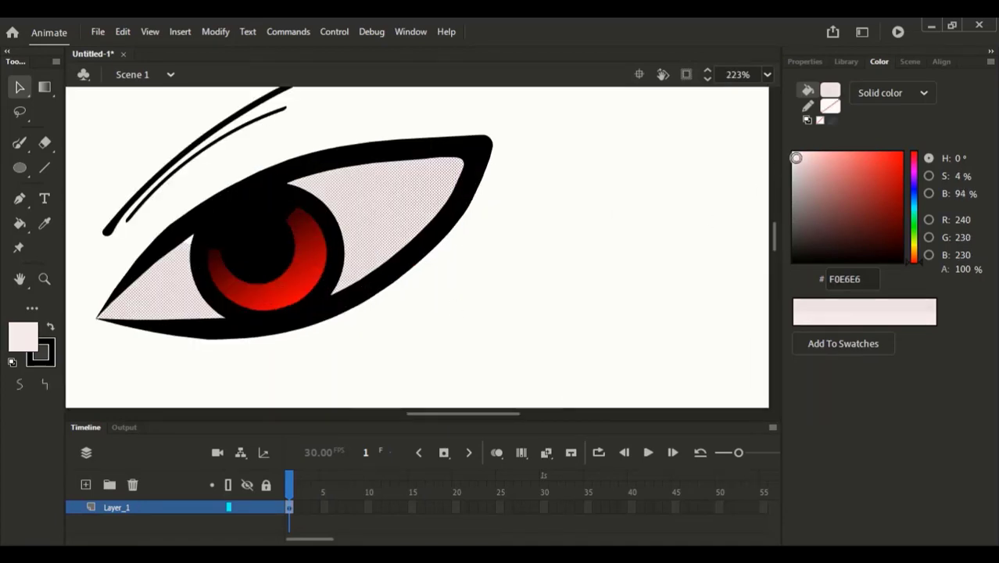
pyautogui.hotkey('ctrl', 'z')
pyautogui.moveTo(796, 155); pyautogui.dragTo(795, 155)
pyautogui.click(676, 203)
# Brush a thin black curved shading line across both eye-white areas, just below the upper eyelid outline
pyautogui.moveTo(657, 212); pyautogui.dragTo(765, 206)
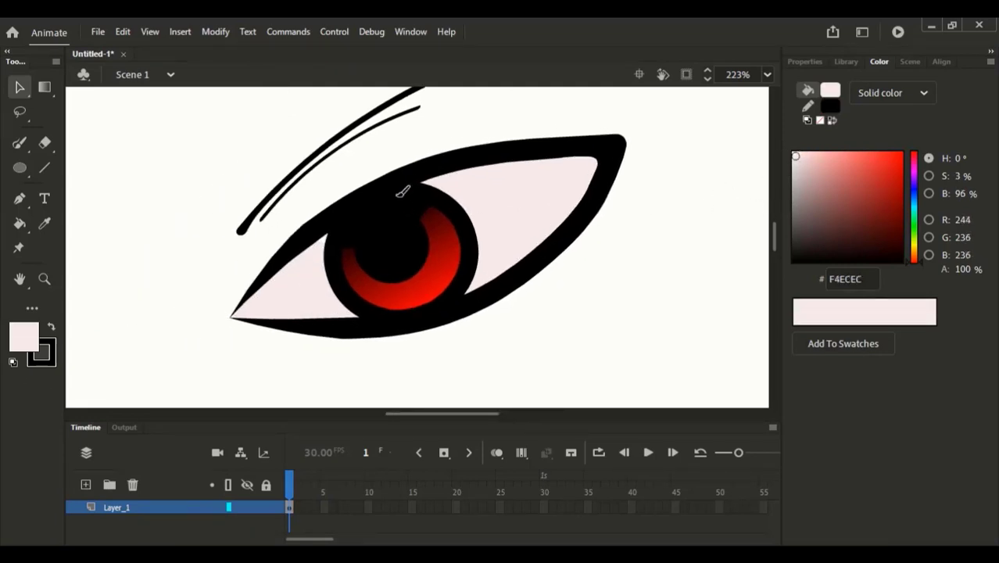
pyautogui.press('b')
pyautogui.moveTo(235, 321); pyautogui.dragTo(324, 255)
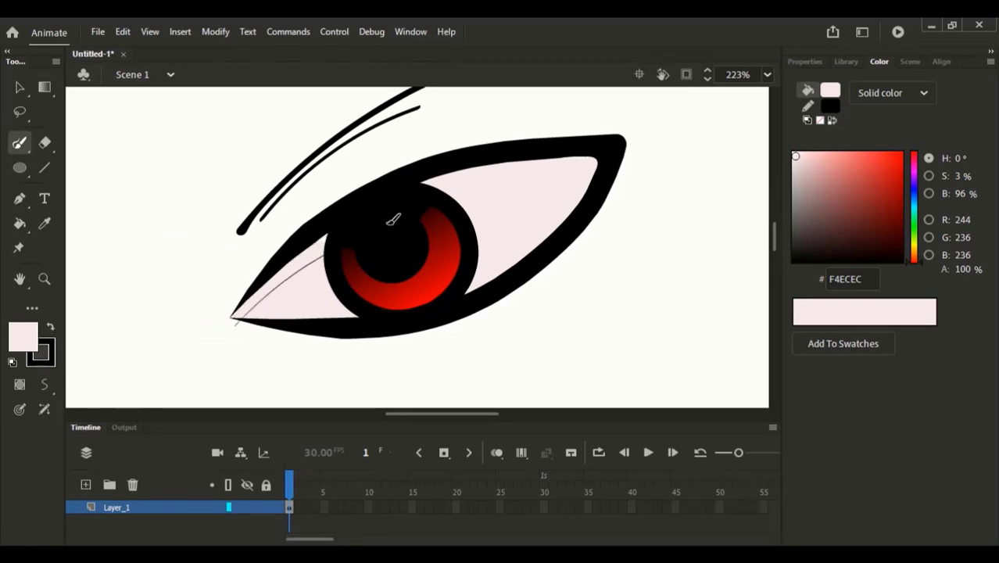
pyautogui.hotkey('ctrl', 'z')
pyautogui.moveTo(237, 312)
pyautogui.mouseDown()
pyautogui.moveTo(404, 211)
pyautogui.moveTo(287, 268)
pyautogui.moveTo(407, 215)
pyautogui.moveTo(635, 172)
pyautogui.mouseUp()
pyautogui.hotkey('ctrl', 'z')
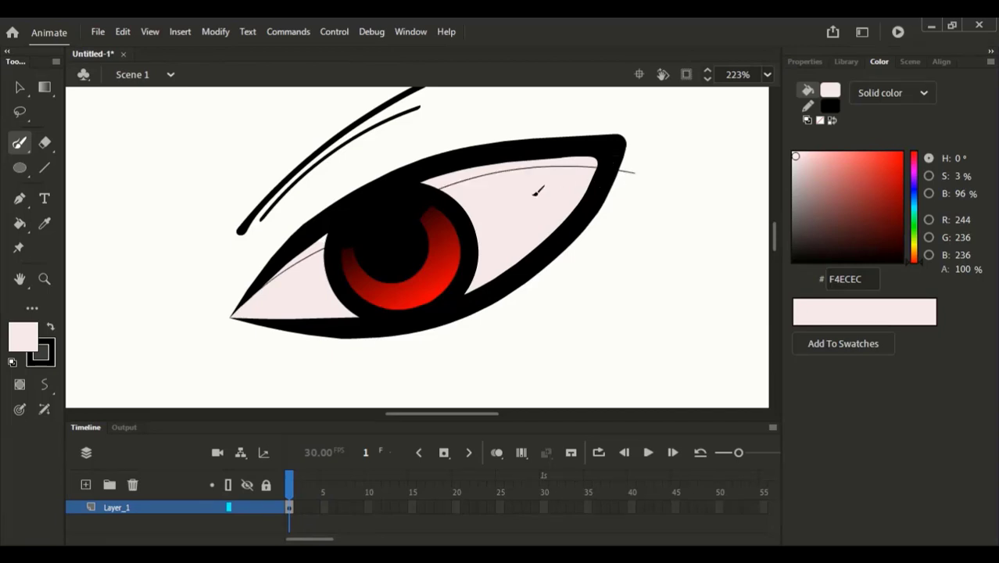
pyautogui.hotkey('ctrl', 'z')
pyautogui.moveTo(436, 188)
pyautogui.mouseDown()
pyautogui.moveTo(555, 172)
pyautogui.moveTo(632, 188)
pyautogui.mouseUp()
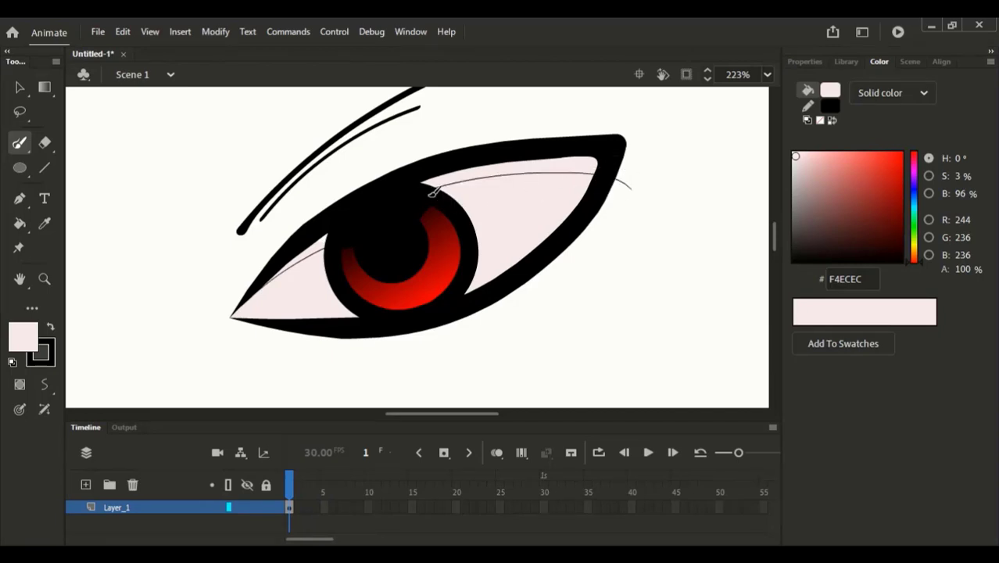
pyautogui.hotkey('ctrl', 'z')
pyautogui.moveTo(435, 189)
pyautogui.mouseDown()
pyautogui.moveTo(527, 171)
pyautogui.moveTo(589, 194)
pyautogui.moveTo(594, 170)
pyautogui.mouseUp()
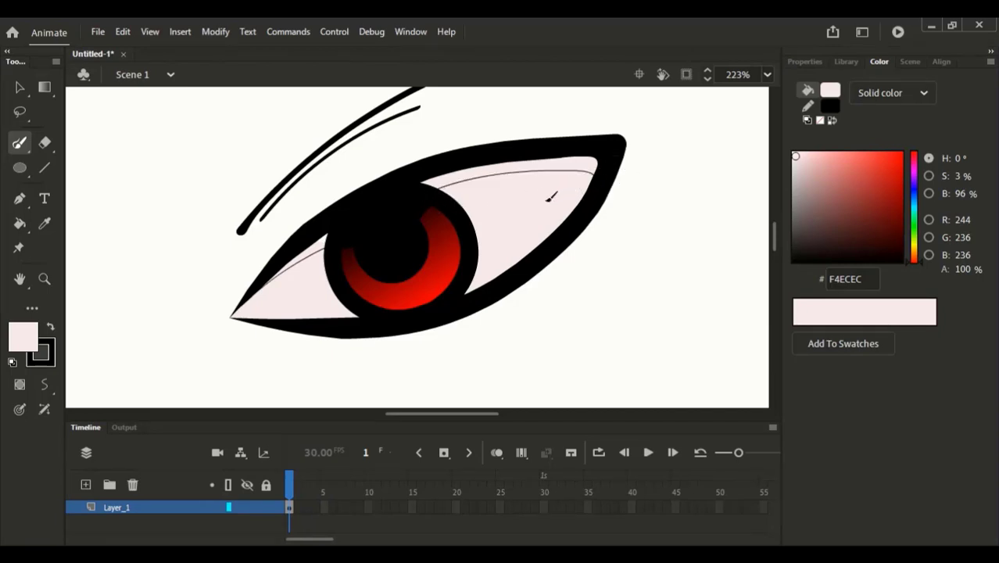
# Fill the narrow strips between the shading lines and the upper eyelid with greyish pink BBA8A8
pyautogui.press('k')
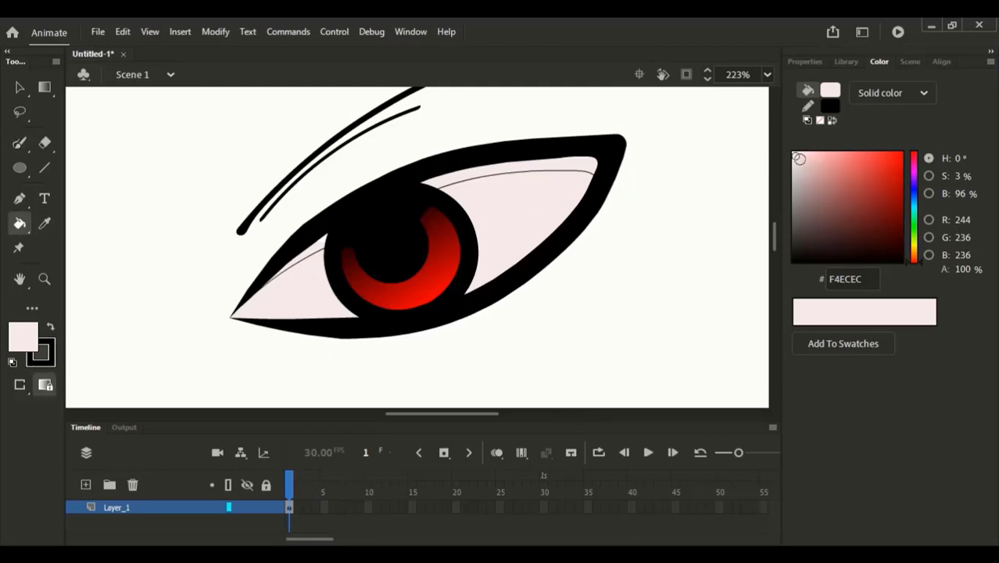
pyautogui.click(794, 169)
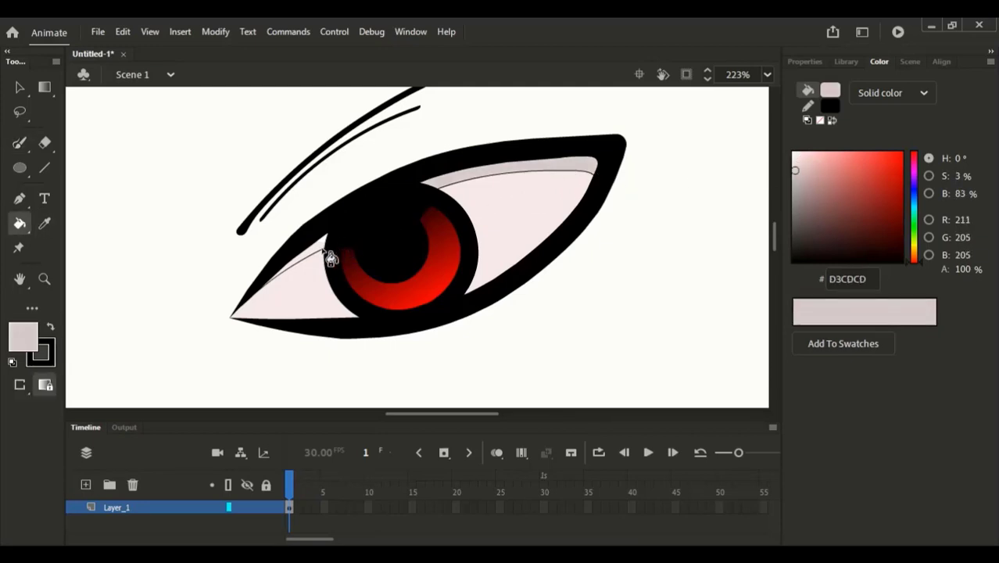
pyautogui.click(795, 175)
pyautogui.click(802, 180)
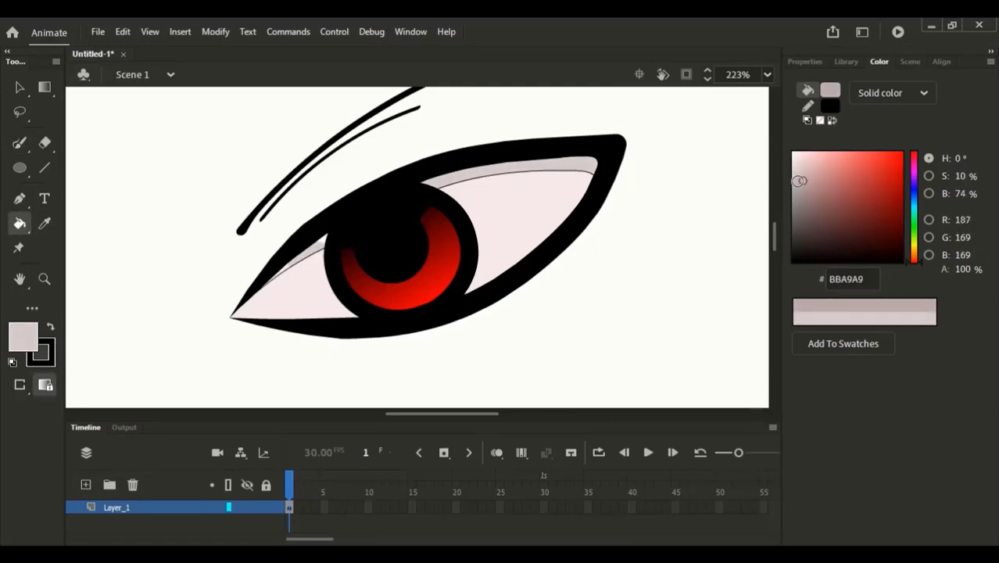
pyautogui.click(497, 171)
pyautogui.click(314, 248)
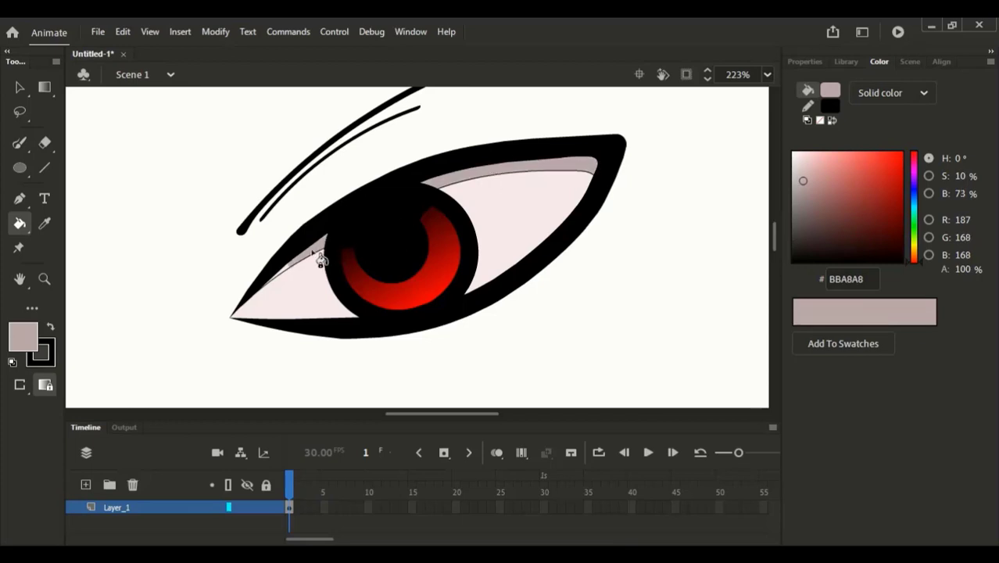
# Delete the thin black shading lines below the grey-pink strips in both eye-white areas
pyautogui.press('v')
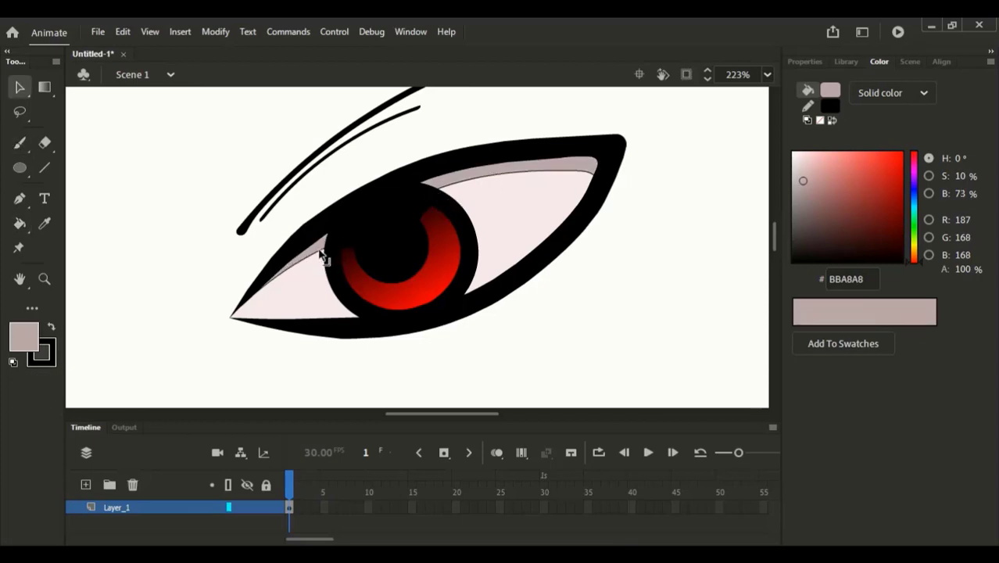
pyautogui.click(323, 259)
pyautogui.click(463, 183)
pyautogui.press('Delete')
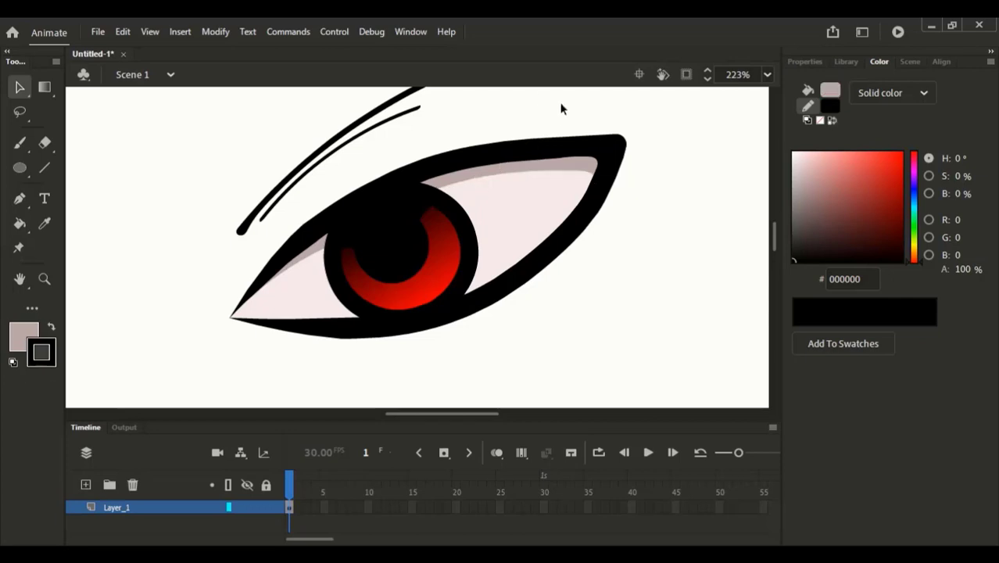
# Swap the fill and stroke colors and brush the upper curve of a highlight from the pupil across the iris's upper rim
pyautogui.hotkey('ctrl', '-')
pyautogui.moveTo(386, 142); pyautogui.dragTo(495, 320)
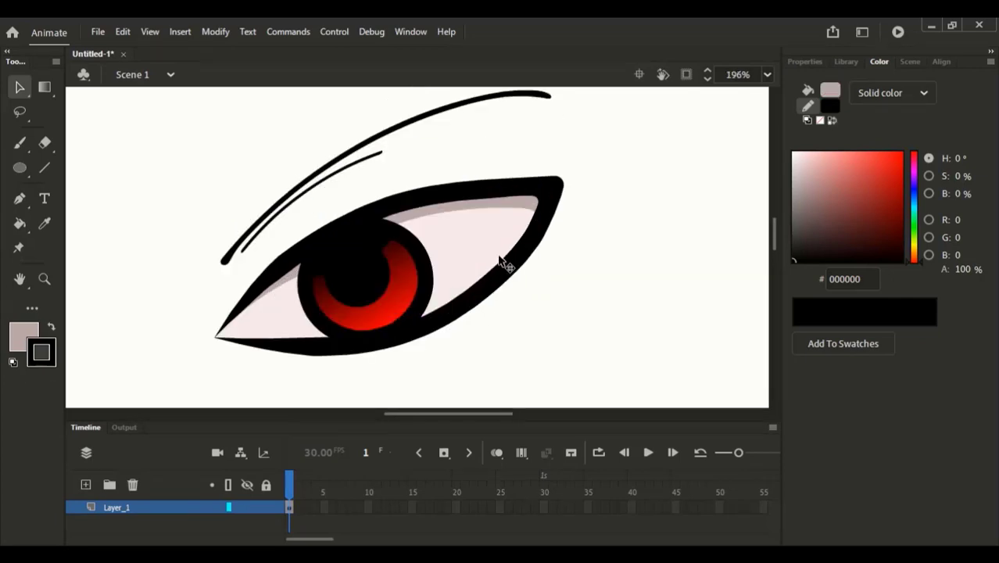
pyautogui.hscroll(-1, 476, 249)
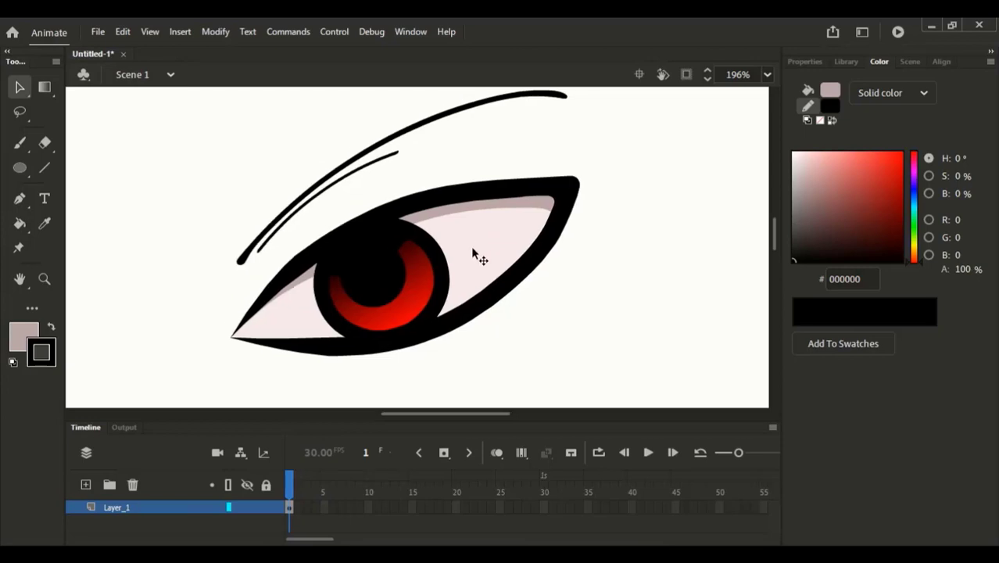
pyautogui.press('b')
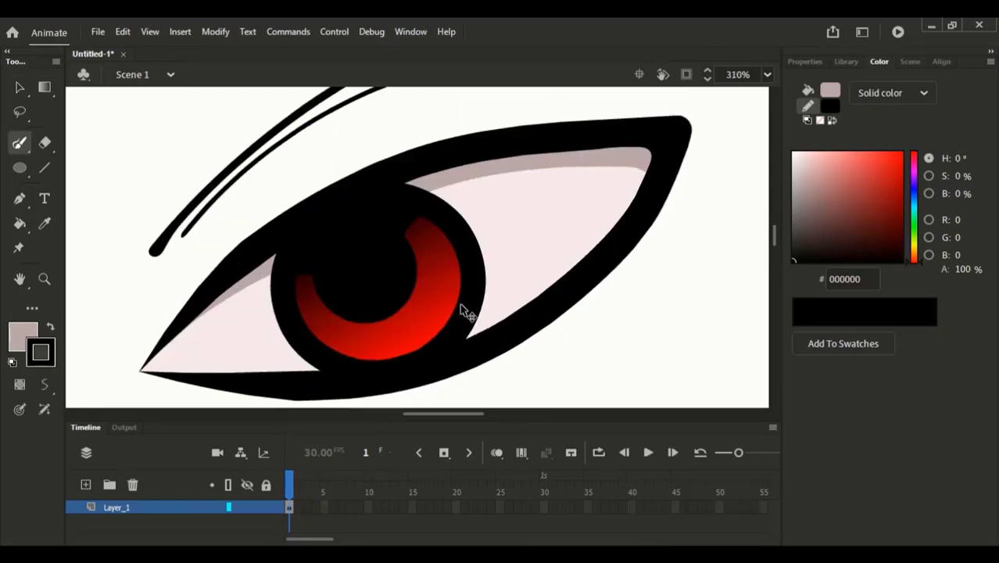
pyautogui.scroll(3, 386, 281)
pyautogui.click(50, 327)
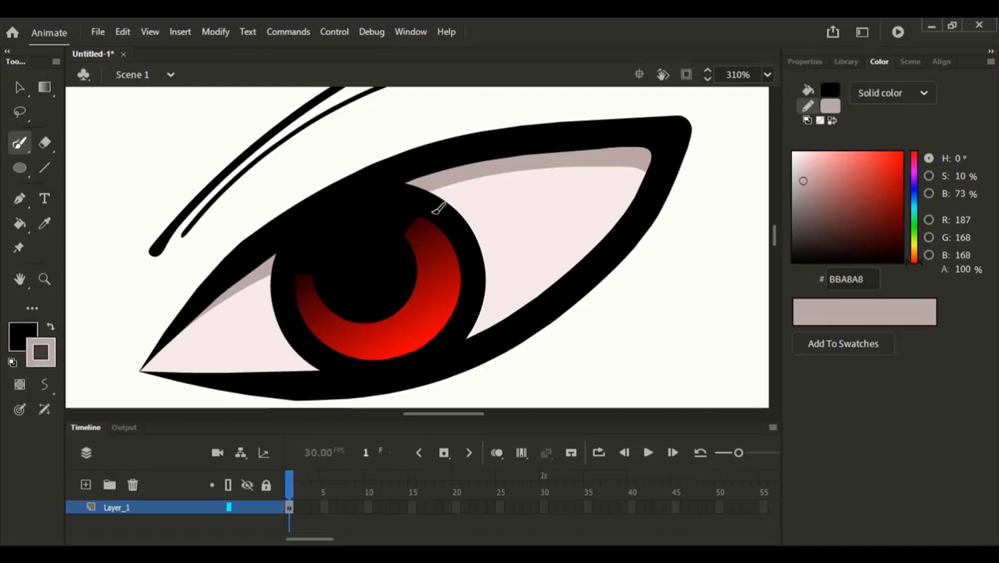
pyautogui.moveTo(400, 225); pyautogui.dragTo(450, 200)
pyautogui.moveTo(390, 177); pyautogui.dragTo(483, 286)
pyautogui.hotkey('ctrl', 'z')
# Close the highlight outline with a short inner edge, a lower curve and a rounded outer end
pyautogui.moveTo(313, 226); pyautogui.dragTo(345, 270)
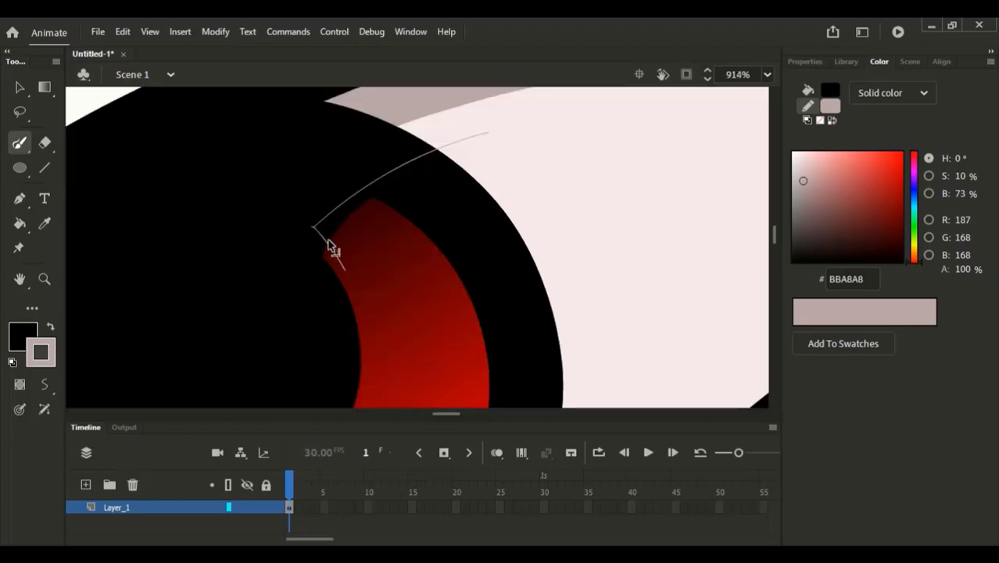
pyautogui.hotkey('ctrl', 'z')
pyautogui.moveTo(313, 226)
pyautogui.mouseDown()
pyautogui.moveTo(358, 273)
pyautogui.moveTo(346, 266)
pyautogui.moveTo(566, 201)
pyautogui.mouseUp()
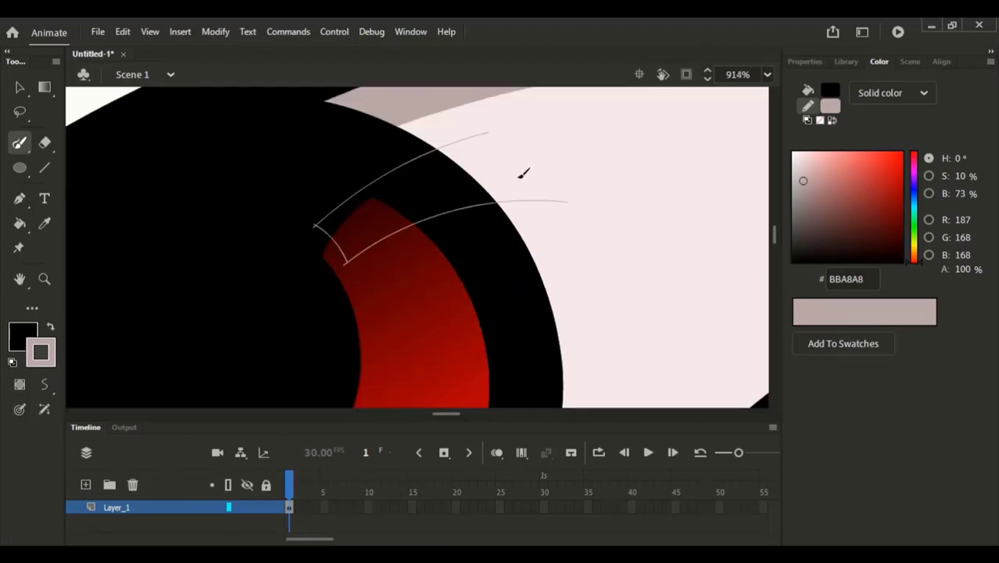
pyautogui.moveTo(487, 132); pyautogui.dragTo(535, 209)
pyautogui.hotkey('ctrl', 'z')
pyautogui.moveTo(489, 133); pyautogui.dragTo(524, 220)
pyautogui.hotkey('ctrl', 'z')
pyautogui.moveTo(488, 133); pyautogui.dragTo(525, 219)
# Fill all sections of the highlight outline with near-white F3F3F3
pyautogui.hotkey('ctrl', '-')
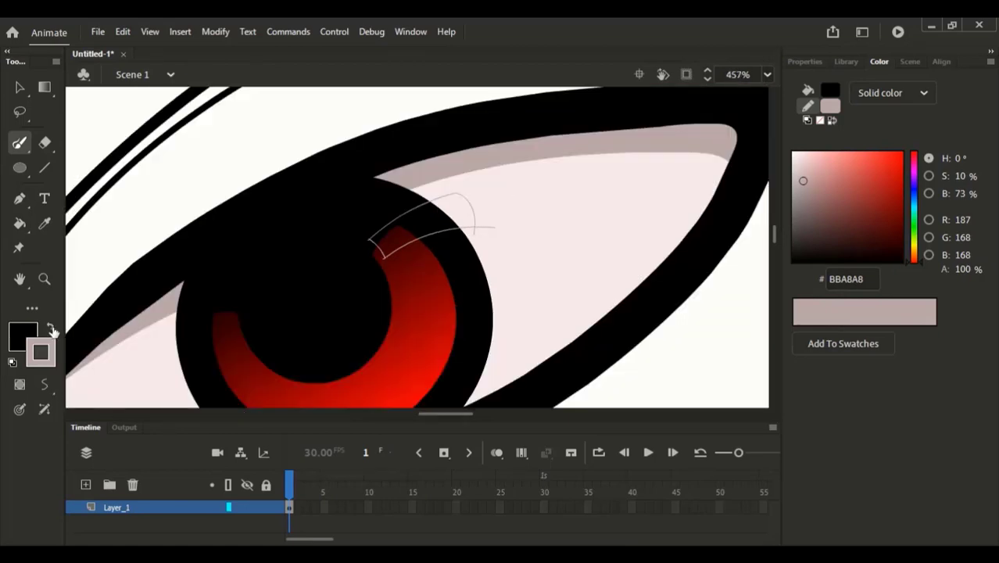
pyautogui.click(52, 329)
pyautogui.press('k')
pyautogui.click(424, 225)
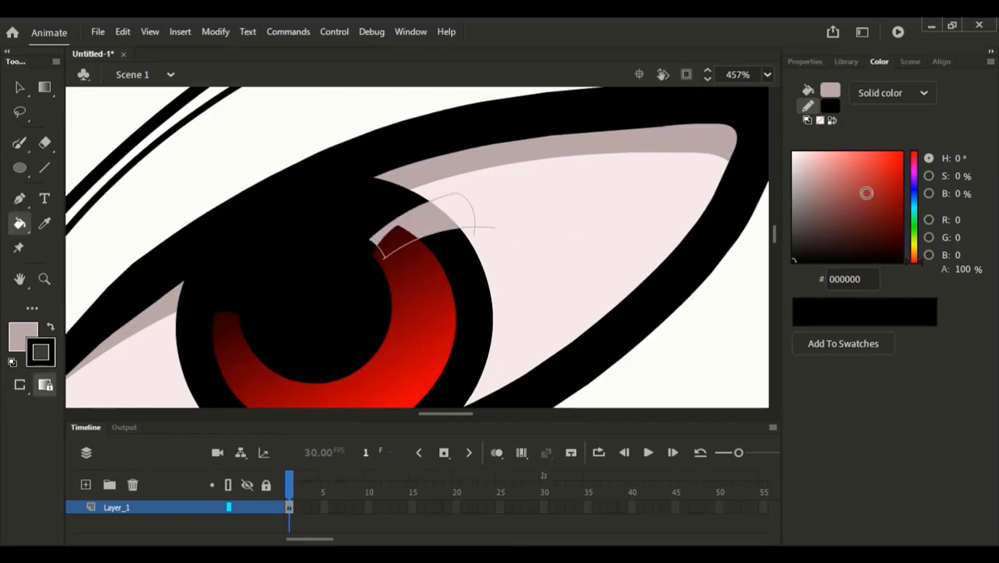
pyautogui.click(791, 158)
pyautogui.moveTo(786, 158); pyautogui.dragTo(791, 157)
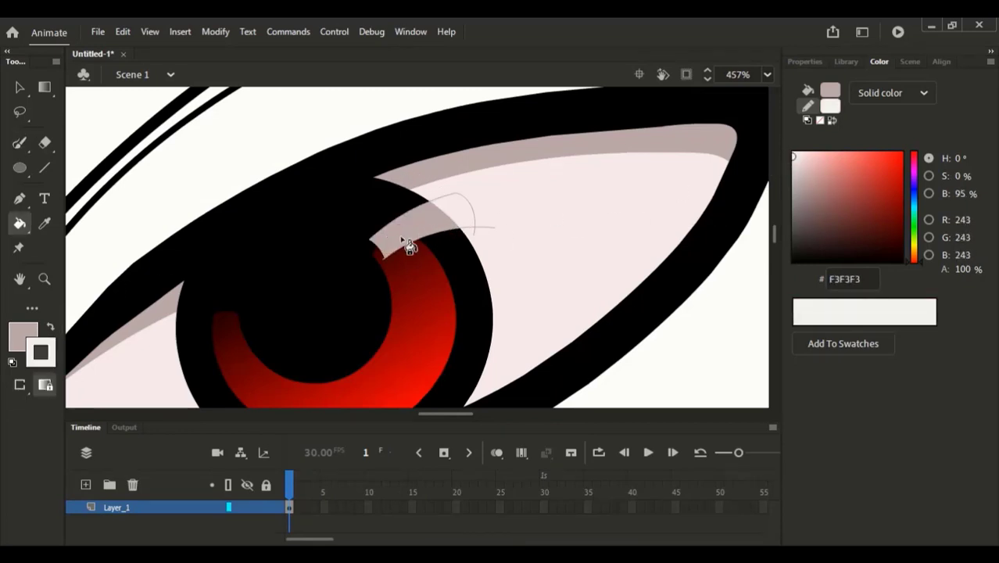
pyautogui.click(52, 329)
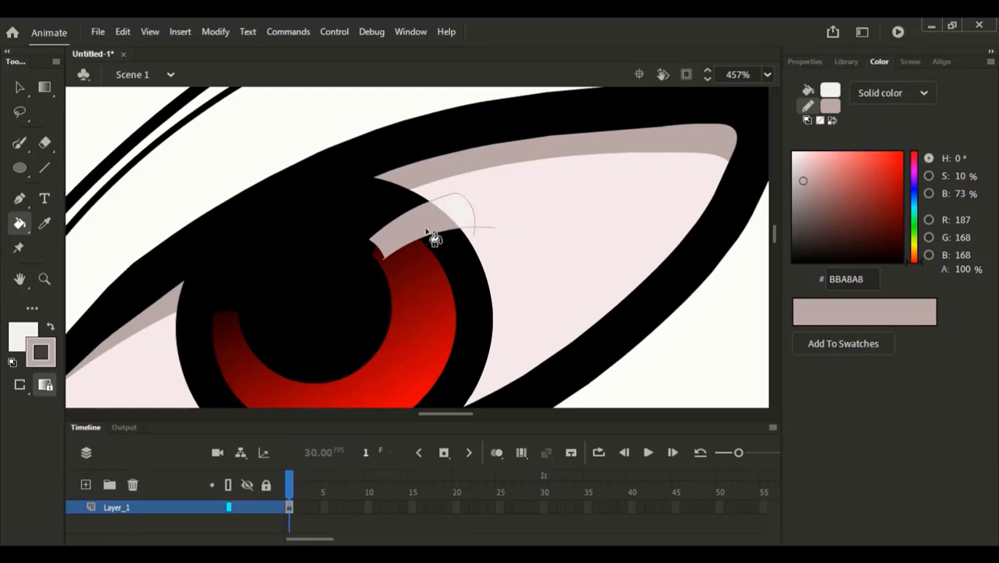
pyautogui.click(408, 240)
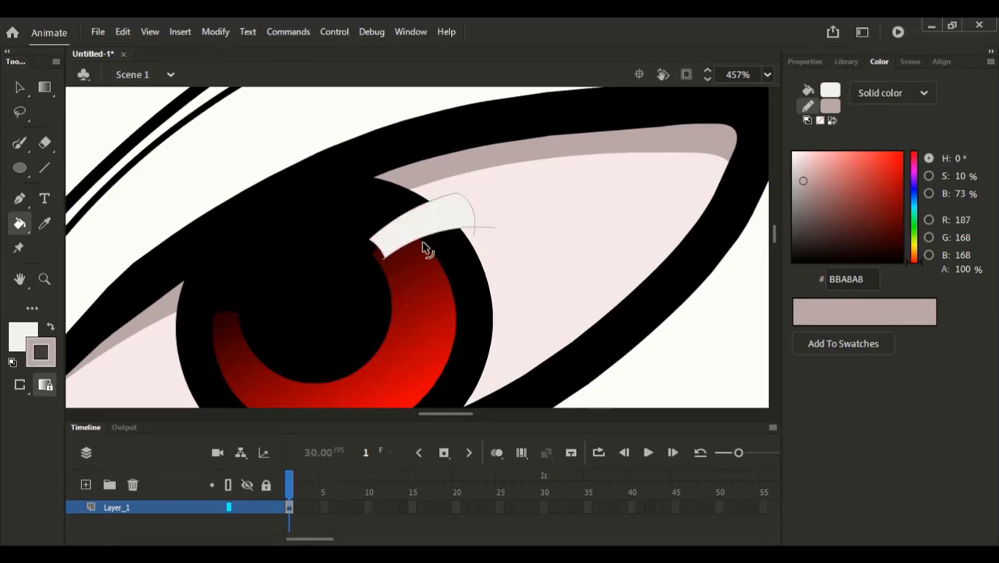
# Delete the thin outline strokes around the highlight
pyautogui.press('v')
pyautogui.click(421, 244)
pyautogui.press('Delete')
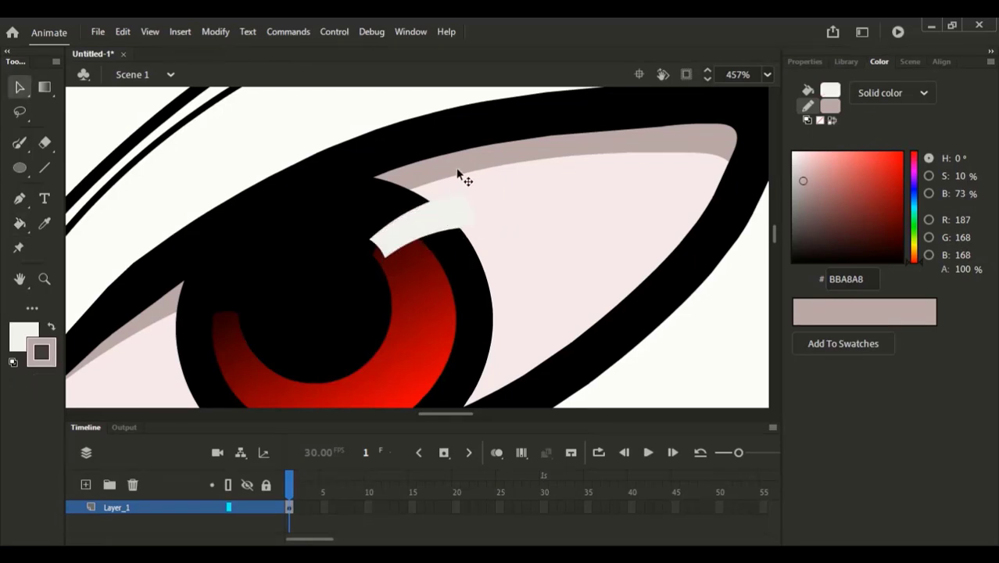
# Select the highlight shape up close and darken its fill to light grey E3E3E3
pyautogui.hotkey('ctrl', '2')
pyautogui.moveTo(419, 154); pyautogui.dragTo(514, 299)
pyautogui.moveTo(360, 150); pyautogui.dragTo(457, 270)
pyautogui.moveTo(360, 147); pyautogui.dragTo(435, 276)
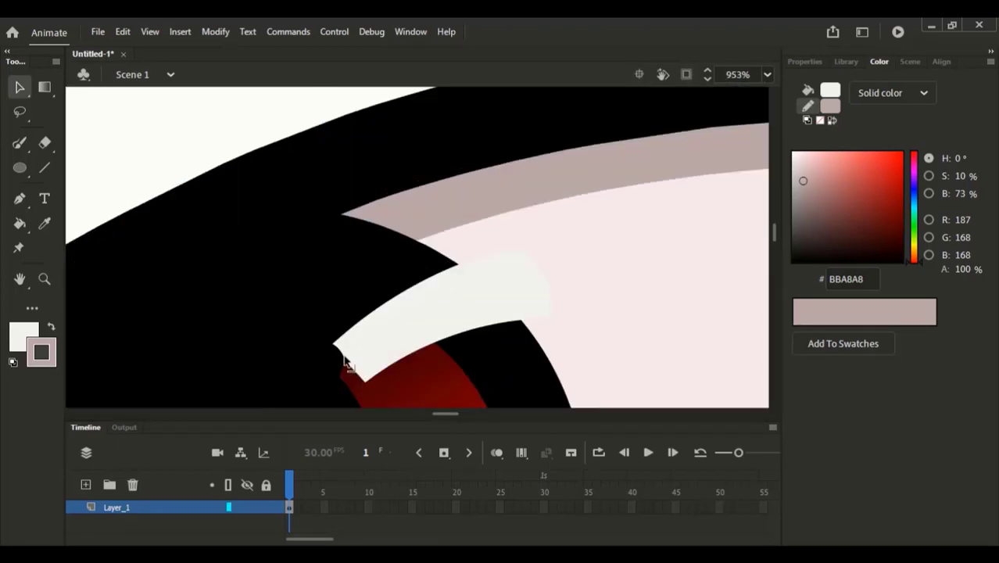
pyautogui.click(420, 318)
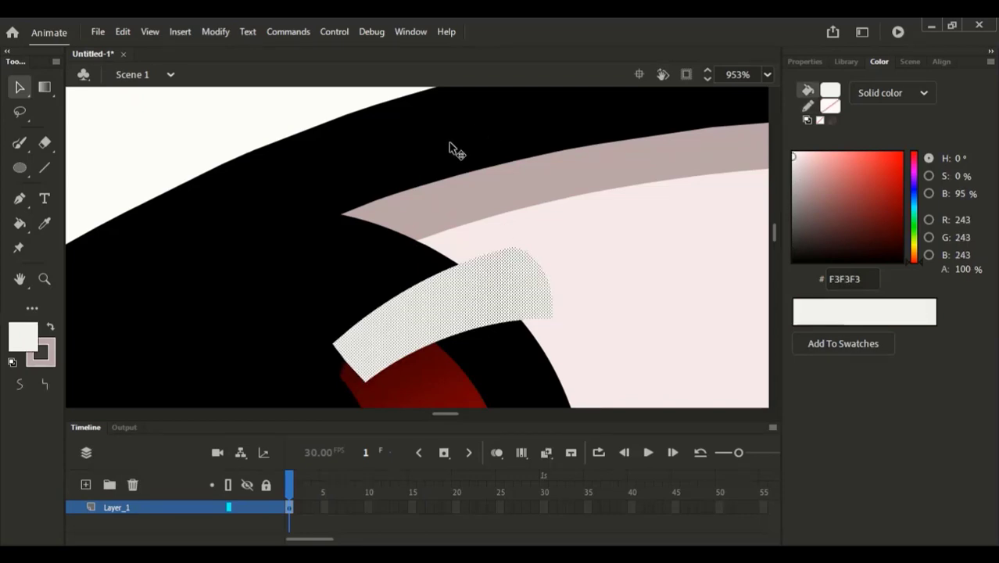
pyautogui.moveTo(797, 157); pyautogui.dragTo(770, 171)
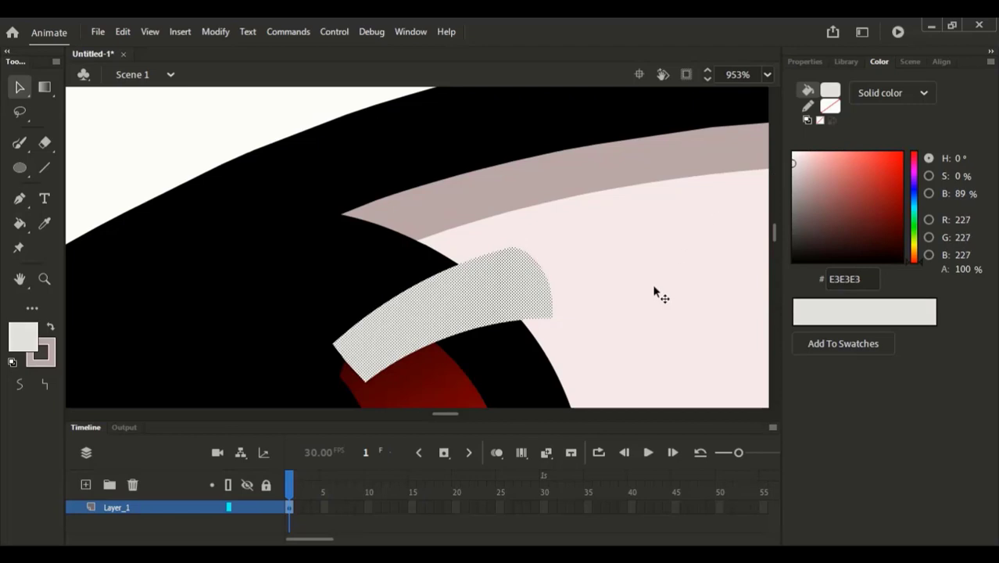
# Recolor the highlight shape with the pale pink F4ECEC sampled from the eye white
pyautogui.click(655, 293)
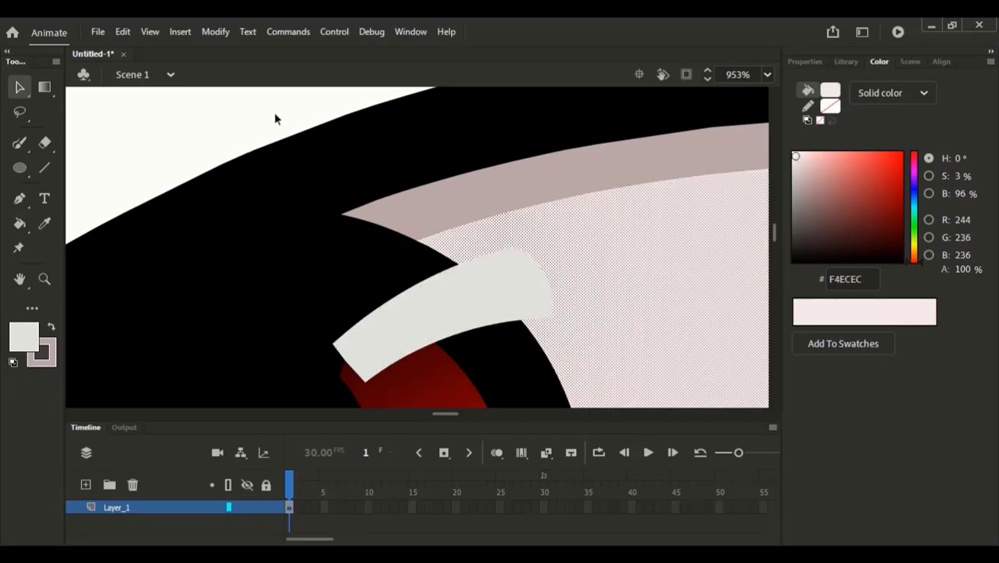
pyautogui.click(295, 117)
pyautogui.hotkey('ctrl', '2')
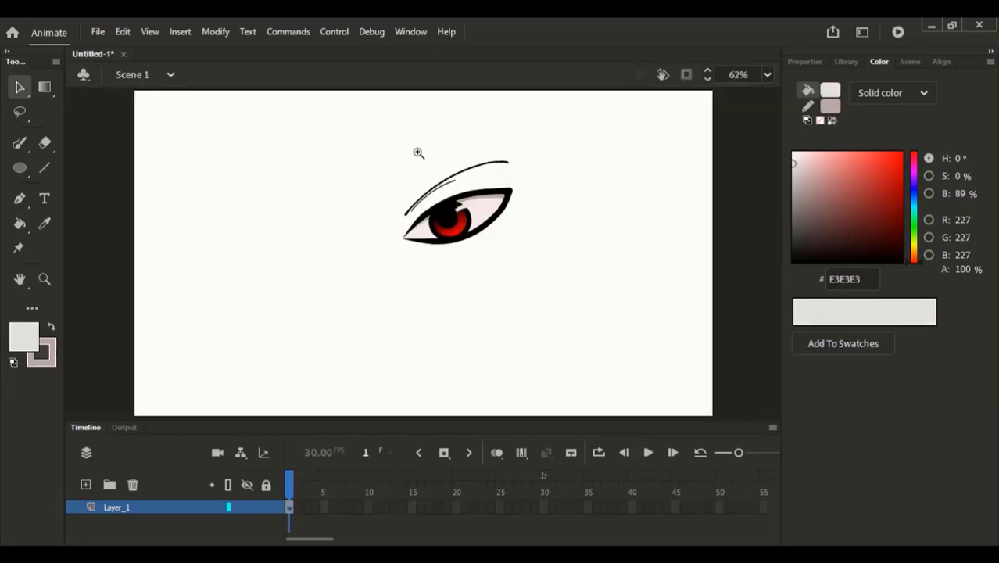
pyautogui.scroll(5, 417, 152)
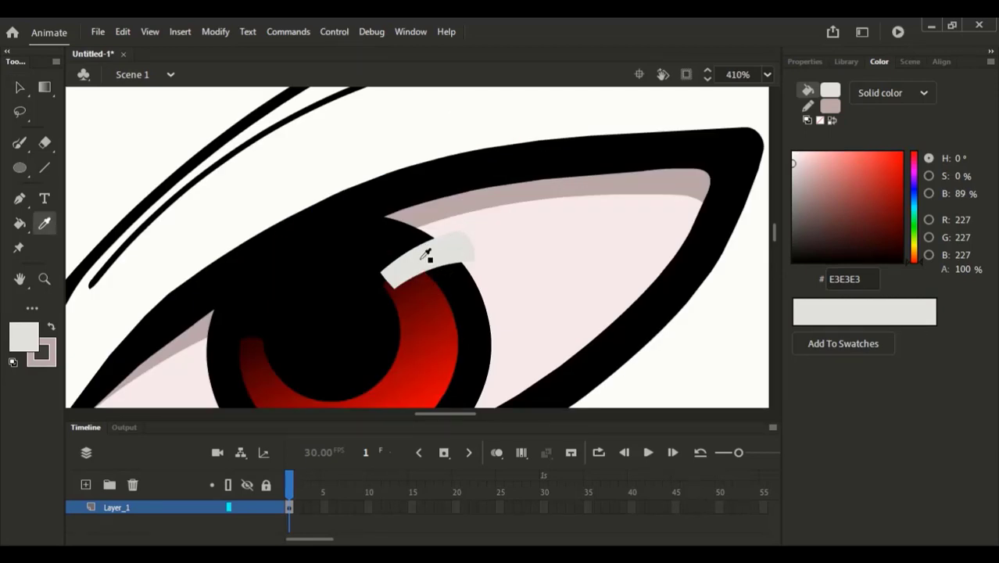
pyautogui.press('b')
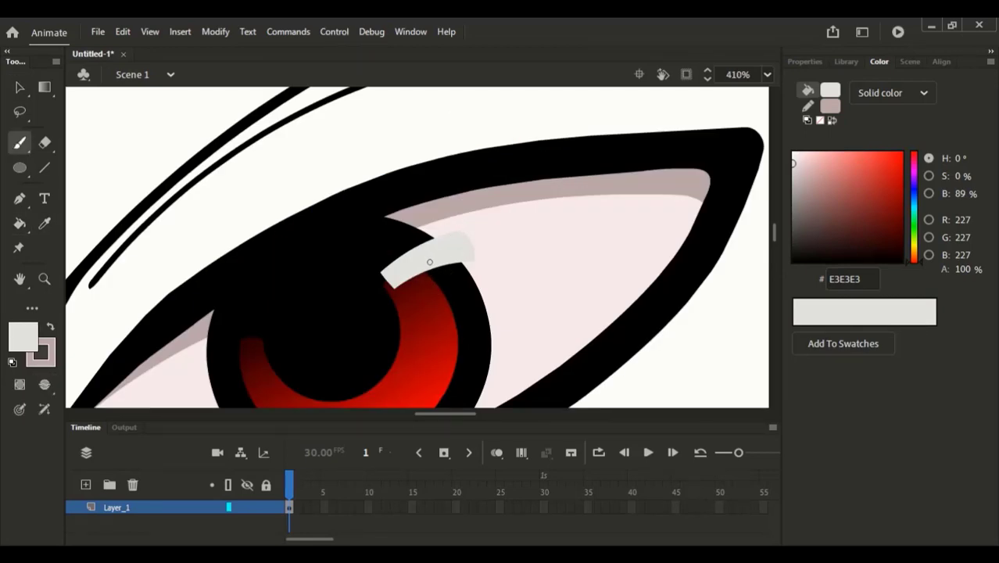
pyautogui.press('v')
pyautogui.click(439, 264)
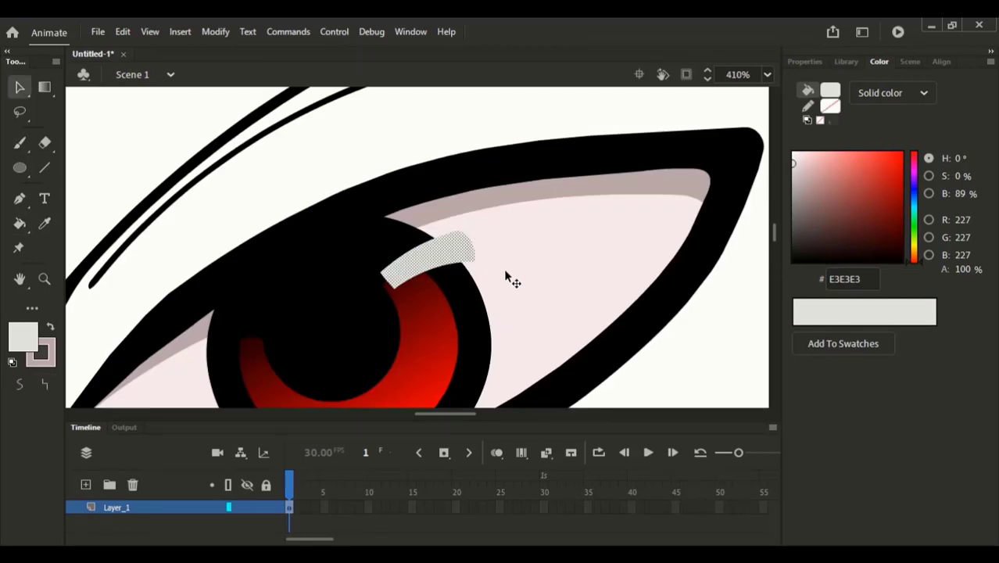
pyautogui.press('i')
pyautogui.click(515, 272)
pyautogui.press('v')
pyautogui.click(440, 135)
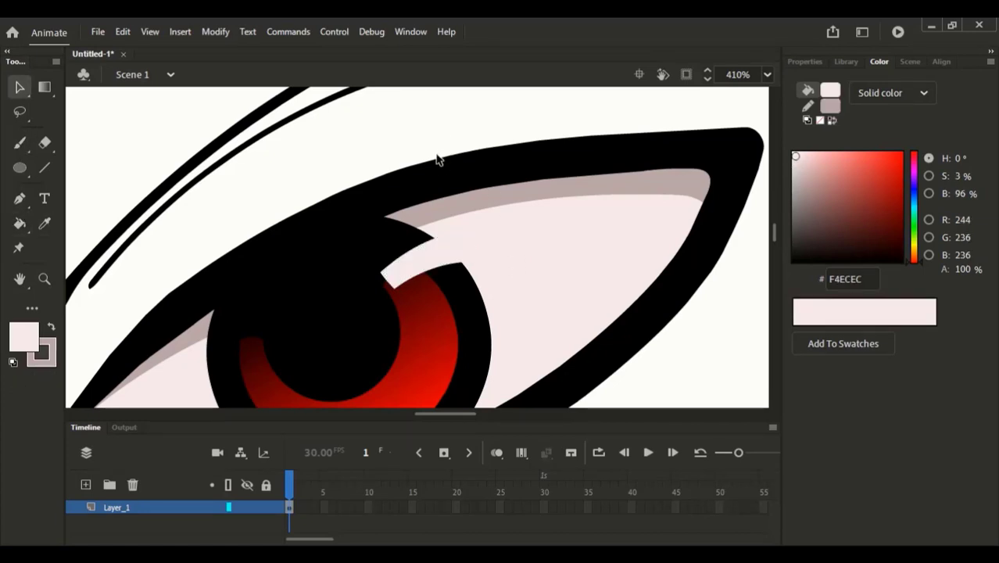
# Paint a small pale pink oval dot with the Brush just above the highlight's inner end, redoing unsatisfactory strokes
pyautogui.press('b')
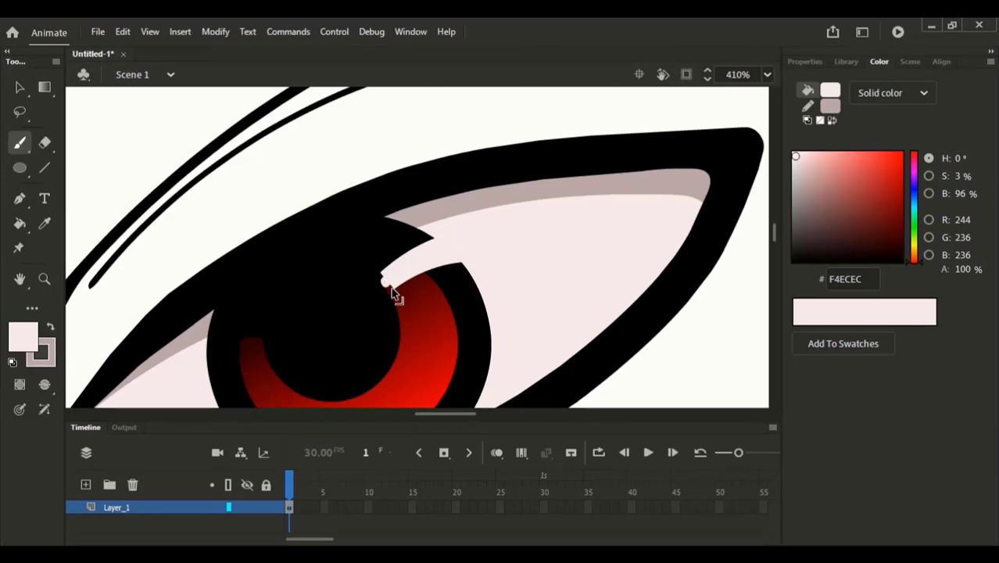
pyautogui.hotkey('ctrl', '-')
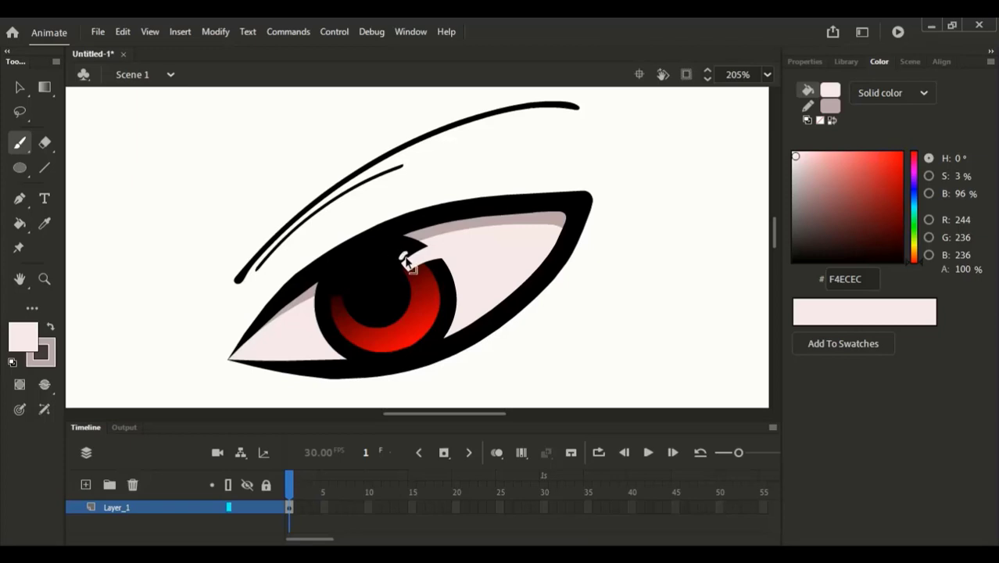
pyautogui.hotkey('ctrl', 'z')
pyautogui.moveTo(408, 253); pyautogui.dragTo(402, 259)
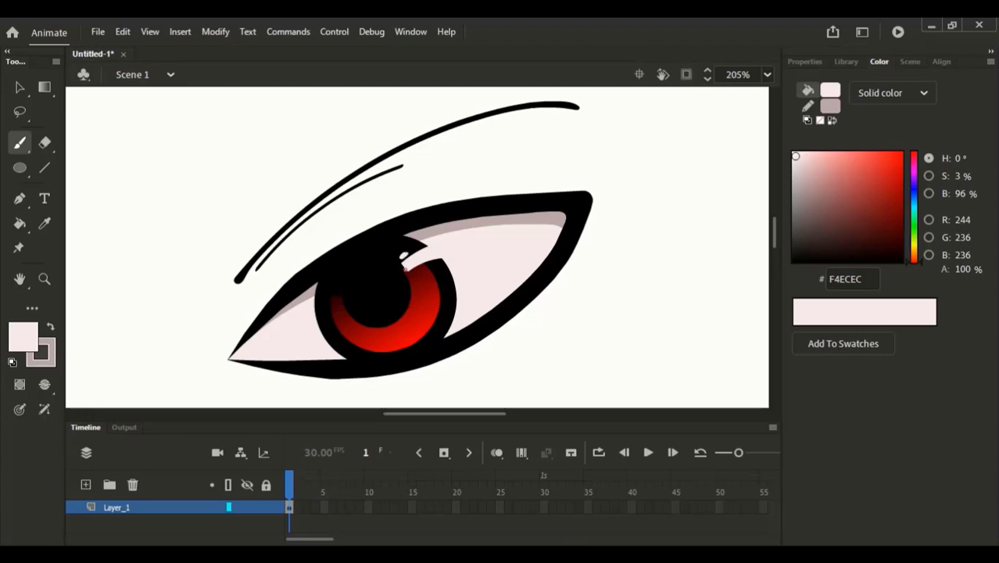
pyautogui.hotkey('ctrl', '2')
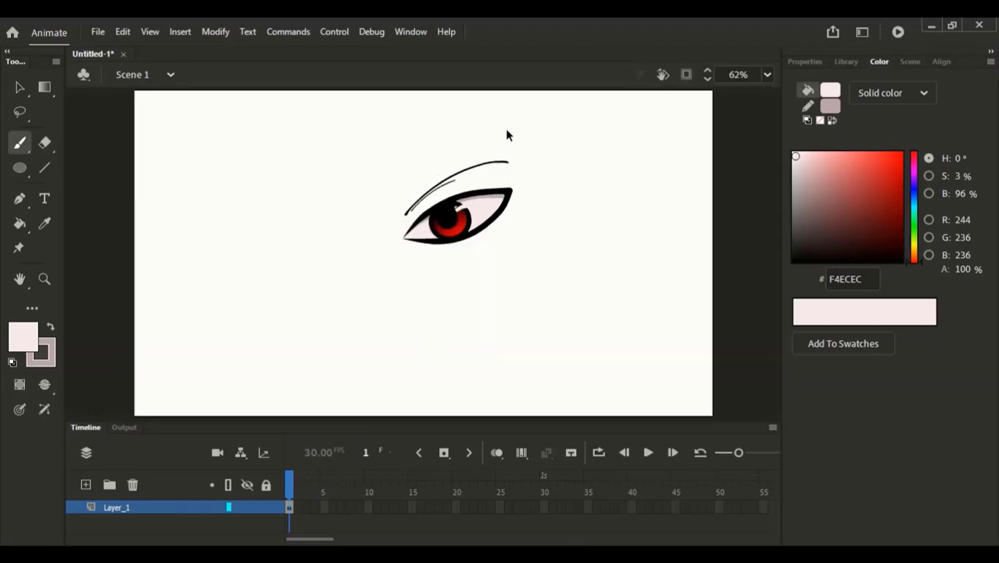
pyautogui.moveTo(431, 160)
pyautogui.mouseDown()
pyautogui.moveTo(493, 260)
pyautogui.moveTo(472, 288)
pyautogui.mouseUp()
pyautogui.hotkey('ctrl', 'z')
pyautogui.moveTo(282, 303)
pyautogui.mouseDown()
pyautogui.moveTo(297, 286)
pyautogui.moveTo(284, 300)
pyautogui.mouseUp()
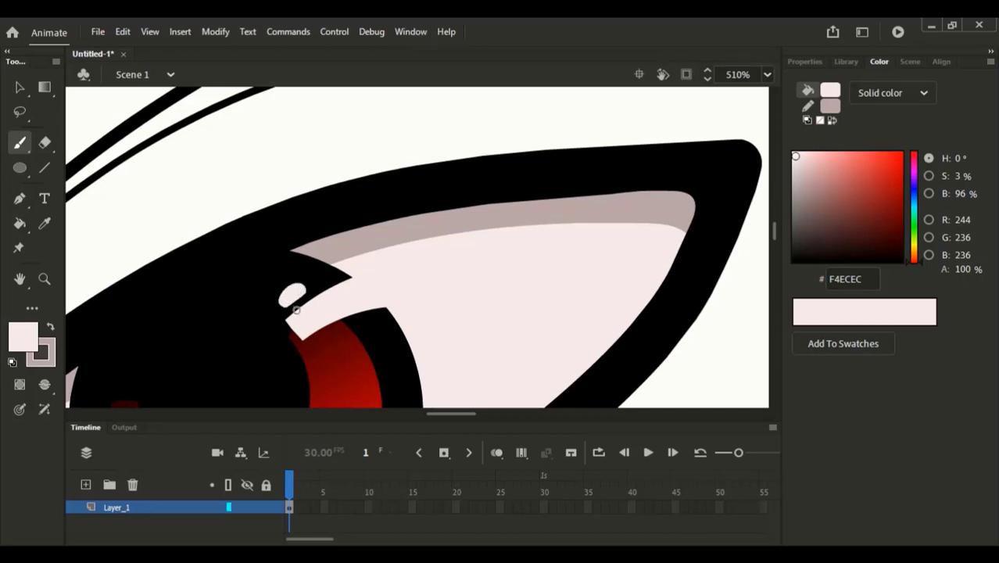
pyautogui.hotkey('ctrl', '2')
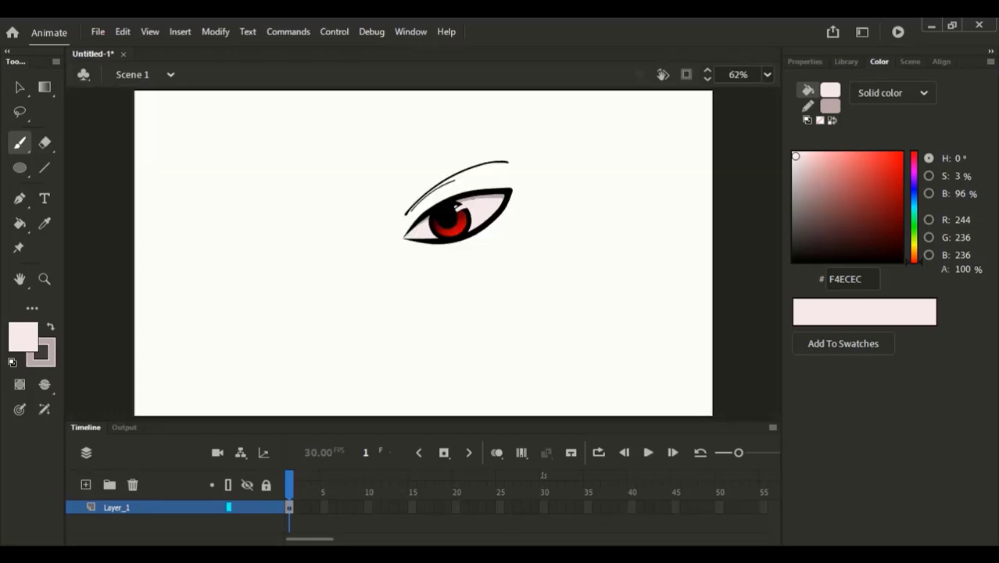
# Sample the iris's red linear gradient as the fill color
pyautogui.click(405, 170)
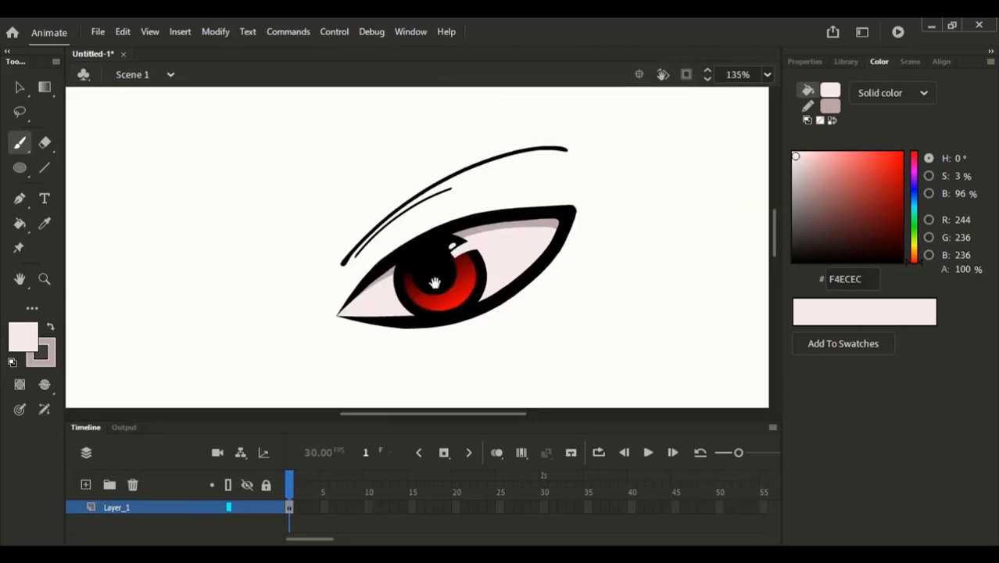
pyautogui.moveTo(386, 205); pyautogui.dragTo(497, 350)
pyautogui.moveTo(537, 254); pyautogui.dragTo(511, 286)
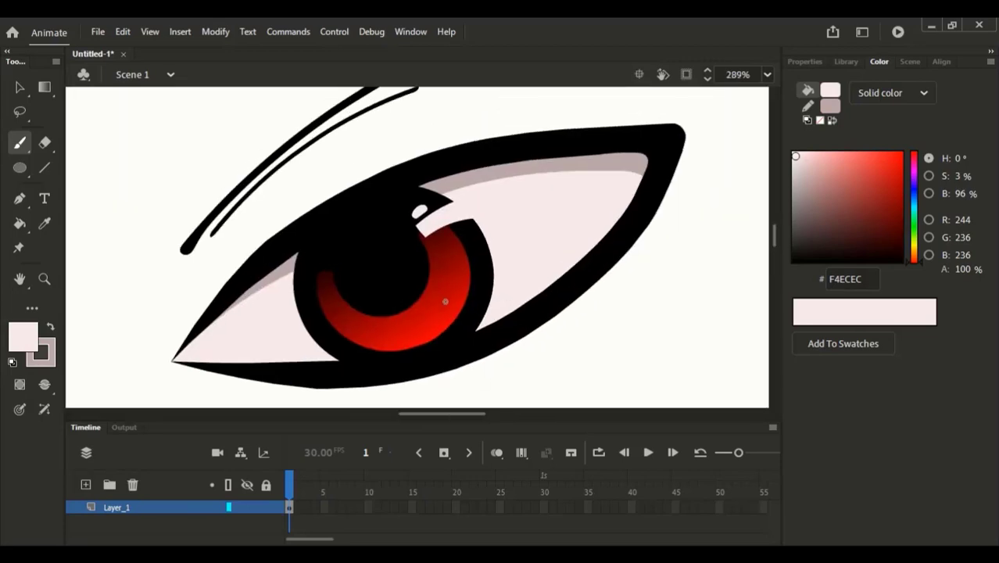
pyautogui.press('i')
pyautogui.click(454, 300)
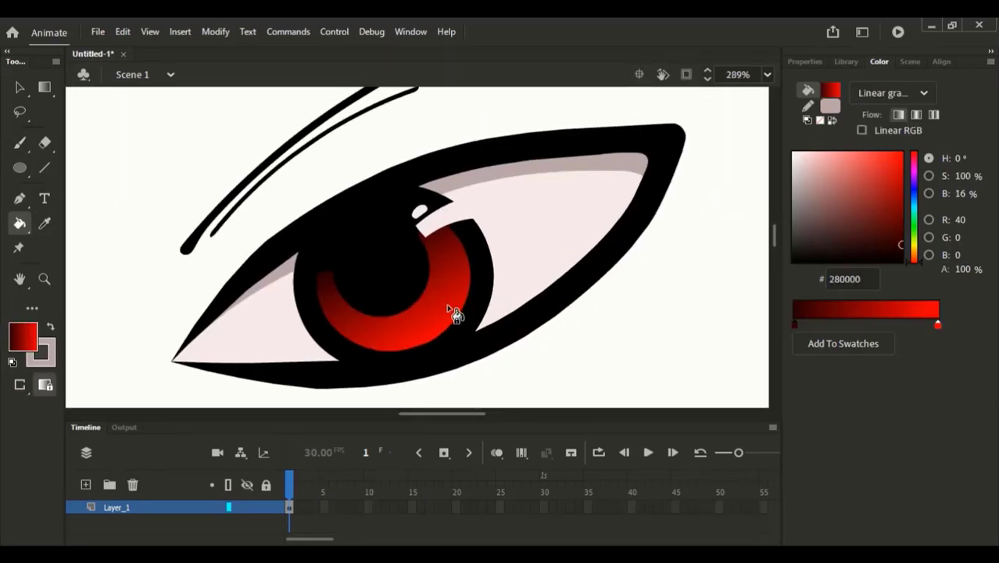
pyautogui.moveTo(450, 323); pyautogui.dragTo(464, 277)
pyautogui.hotkey('ctrl', '-')
pyautogui.hotkey('ctrl', '-')
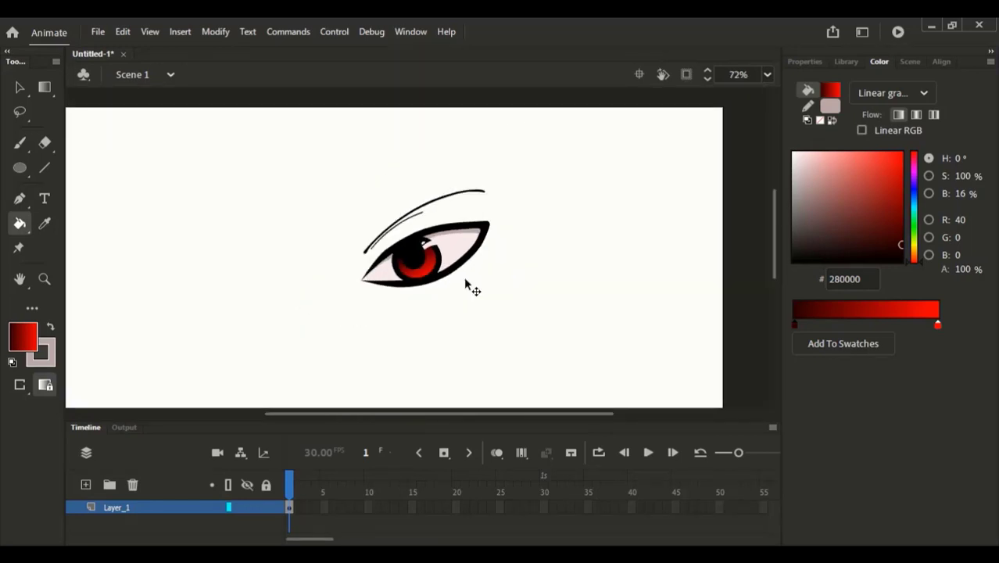
# Select the whole eye drawing with its eyelid lines and move it slightly right and down on the stage
pyautogui.click(20, 88)
pyautogui.hotkey('ctrl', '2')
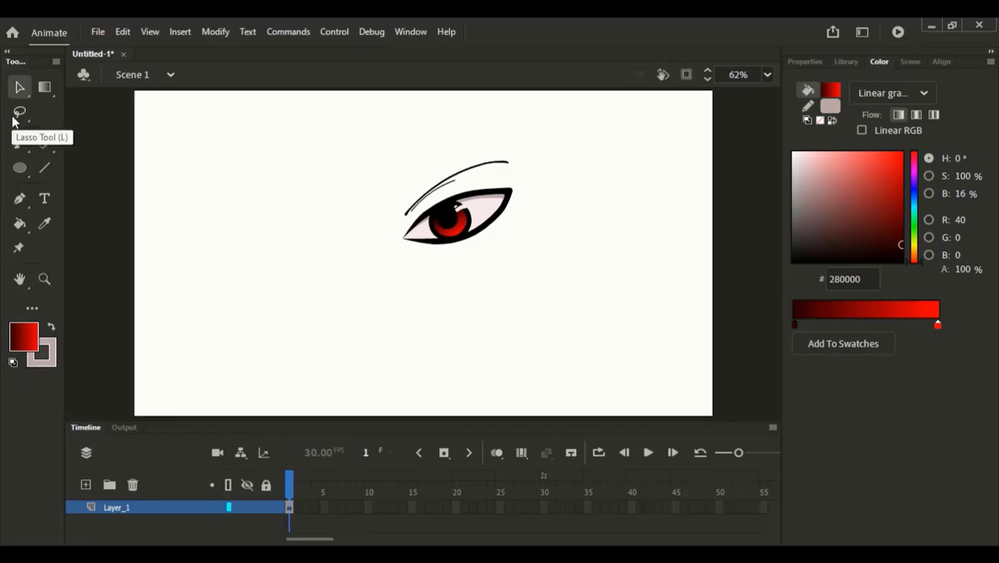
pyautogui.moveTo(380, 141); pyautogui.dragTo(552, 295)
pyautogui.press('q')
pyautogui.moveTo(475, 230); pyautogui.dragTo(512, 238)
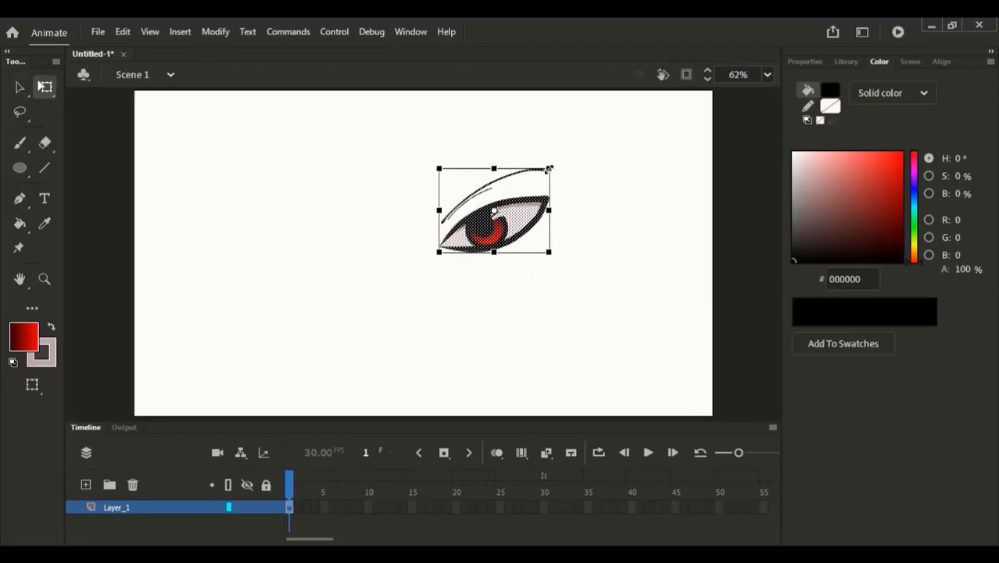
pyautogui.click(472, 184)
# Switch to the Brush and change its fill from the iris gradient to solid light red FF5B5B
pyautogui.scroll(5, 472, 195)
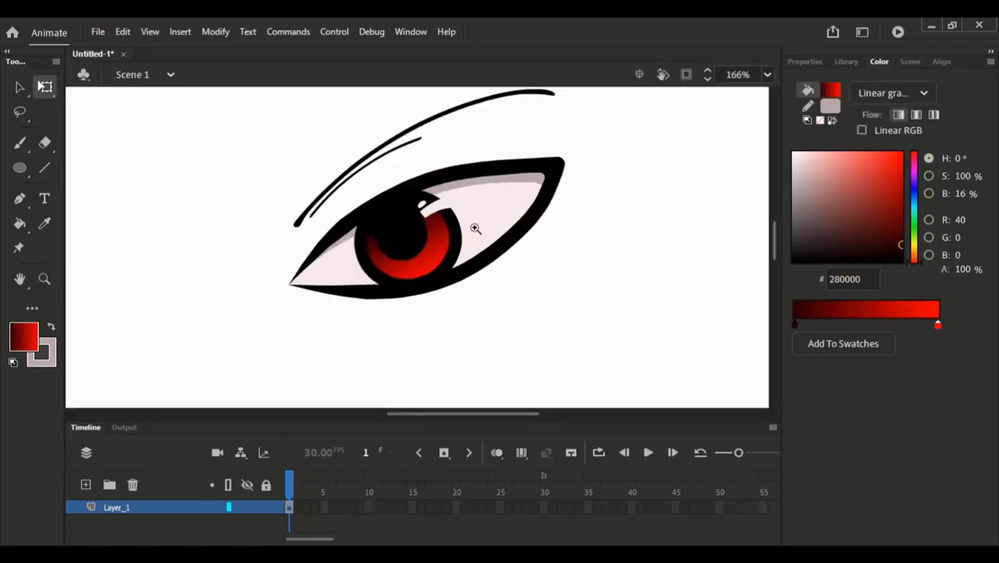
pyautogui.press('v')
pyautogui.press('i')
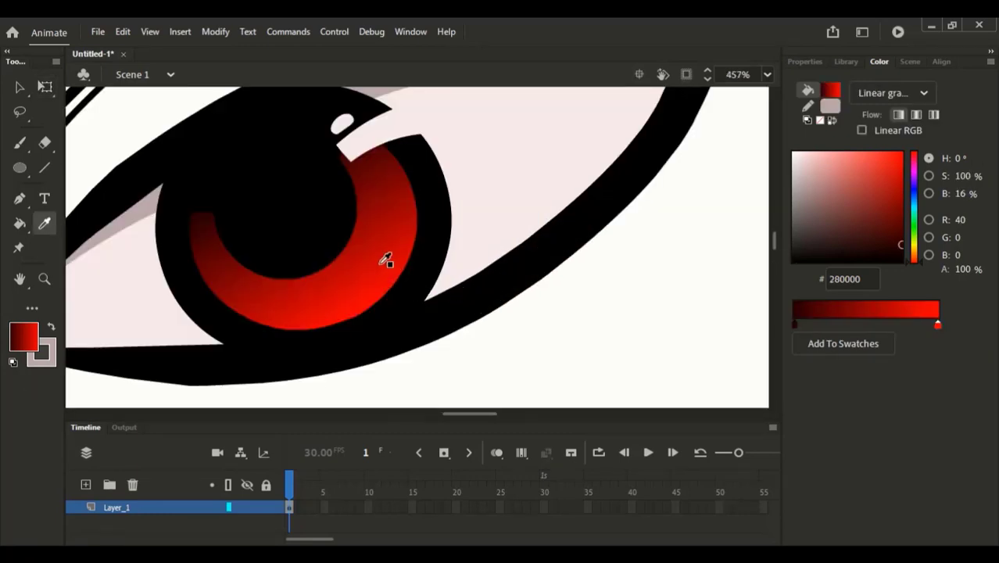
pyautogui.click(383, 263)
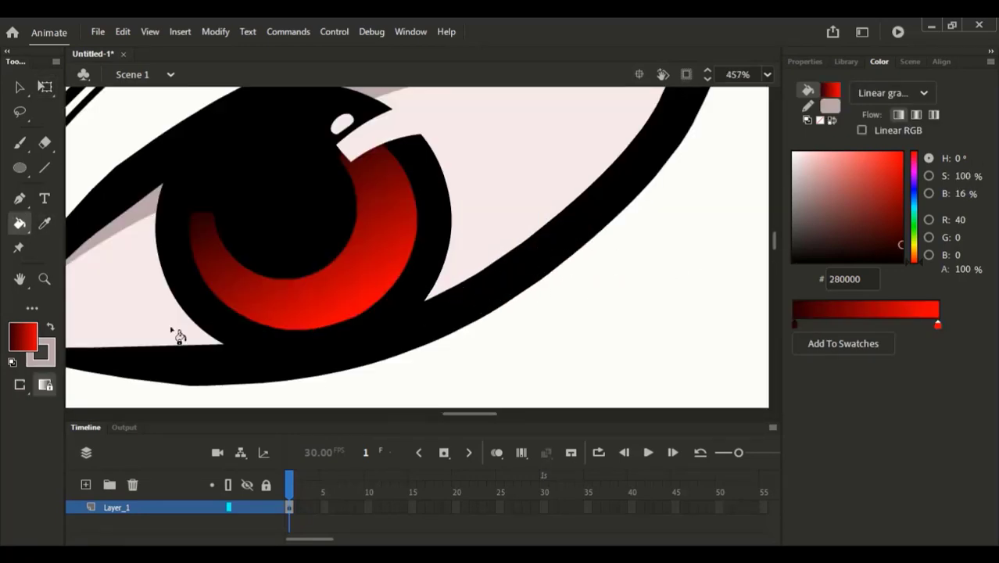
pyautogui.press('b')
pyautogui.click(32, 325)
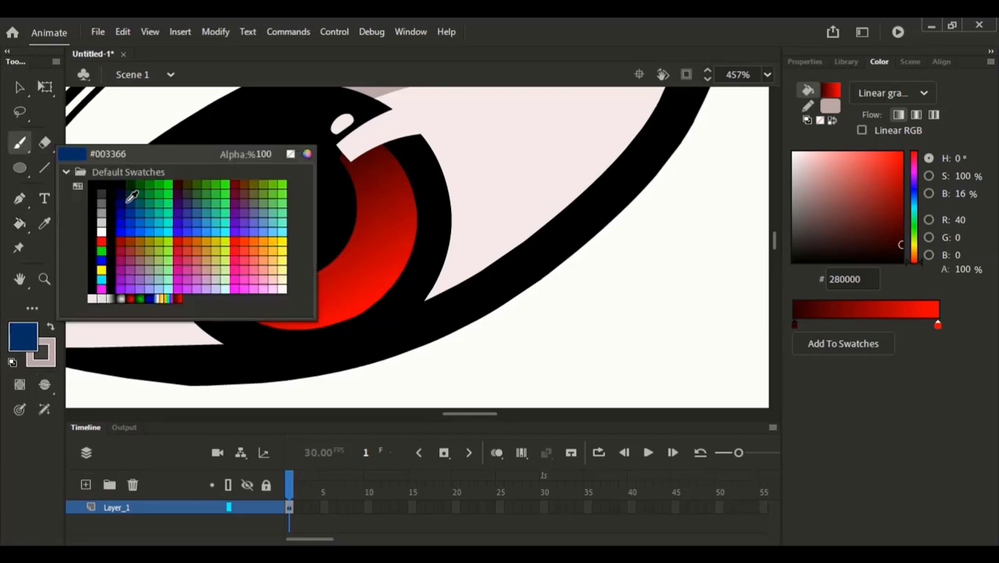
pyautogui.click(129, 195)
pyautogui.click(32, 332)
pyautogui.click(32, 334)
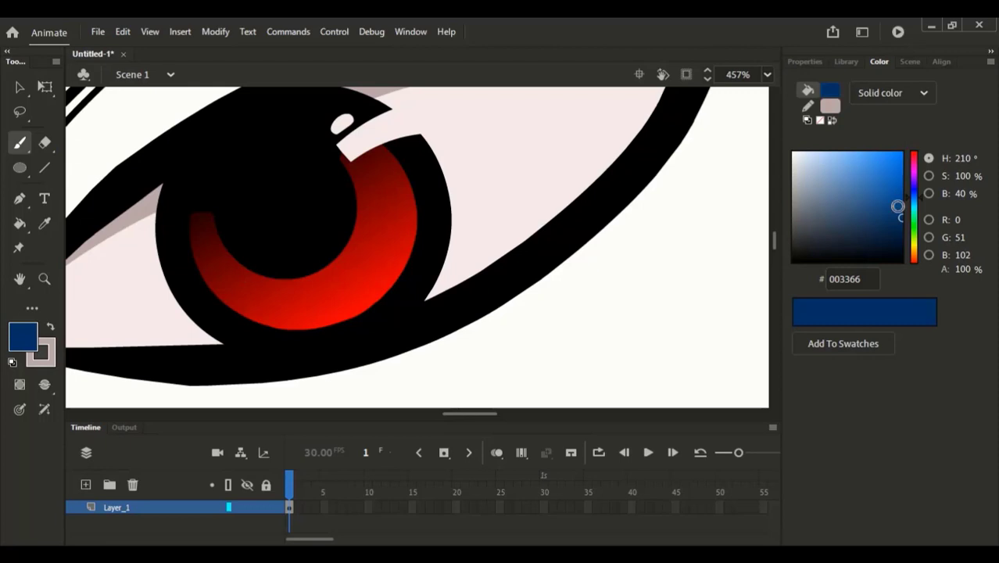
pyautogui.moveTo(881, 190); pyautogui.dragTo(904, 151)
pyautogui.moveTo(911, 221); pyautogui.dragTo(912, 258)
pyautogui.click(915, 264)
pyautogui.click(862, 152)
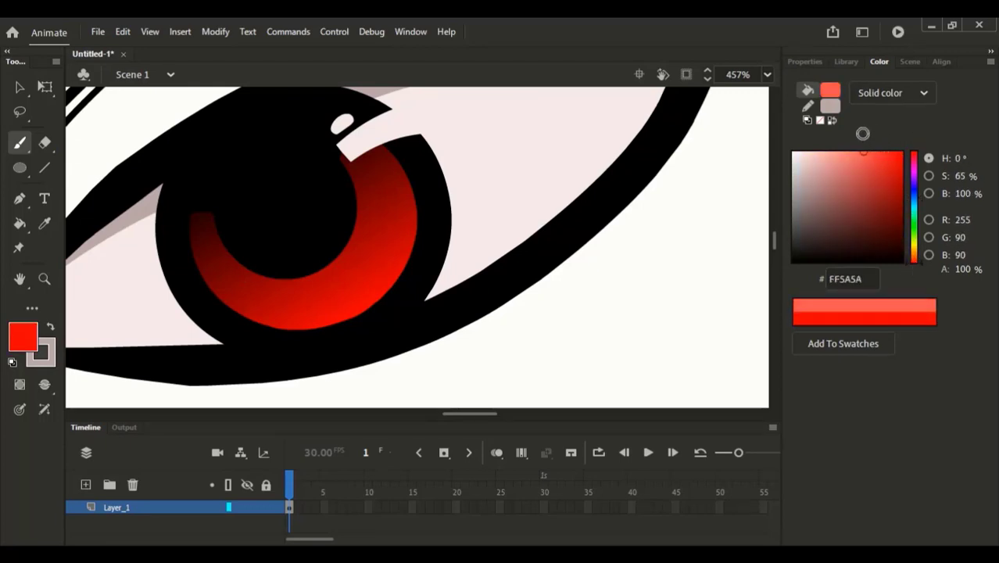
# Paint a thin curved light red reflection inside the iris, following the pupil's lower right edge
pyautogui.moveTo(321, 292); pyautogui.dragTo(356, 266)
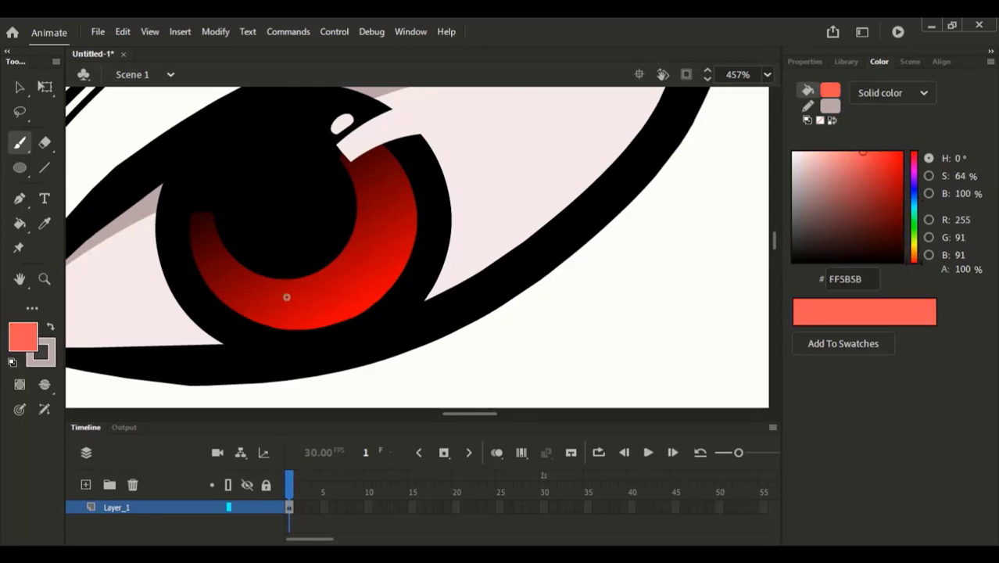
pyautogui.moveTo(270, 297)
pyautogui.mouseDown()
pyautogui.moveTo(333, 291)
pyautogui.moveTo(385, 224)
pyautogui.mouseUp()
pyautogui.moveTo(266, 288)
pyautogui.mouseDown()
pyautogui.moveTo(330, 270)
pyautogui.moveTo(312, 289)
pyautogui.moveTo(388, 226)
pyautogui.mouseUp()
pyautogui.hotkey('ctrl', 'z')
pyautogui.moveTo(264, 292); pyautogui.dragTo(308, 295)
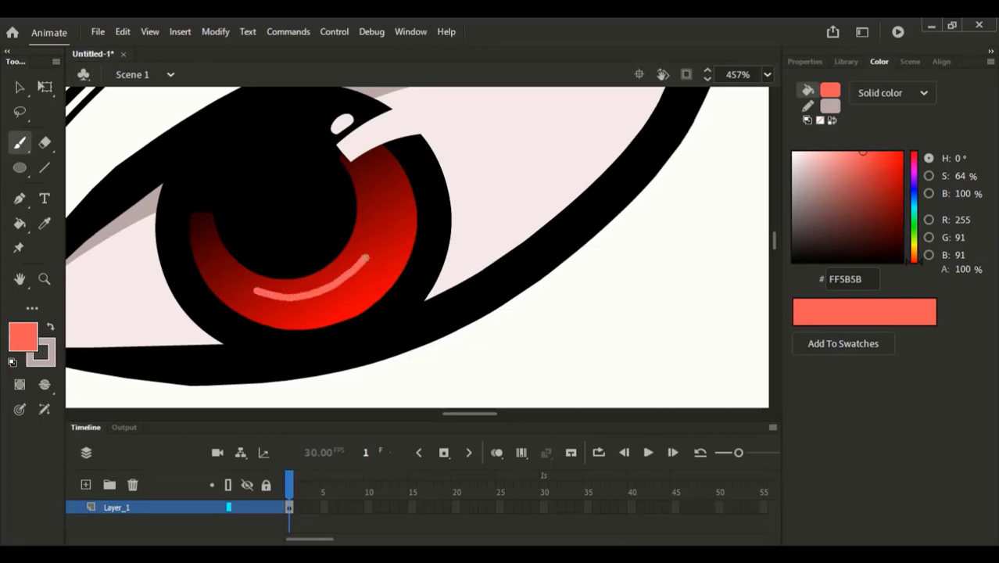
pyautogui.moveTo(366, 257); pyautogui.dragTo(384, 213)
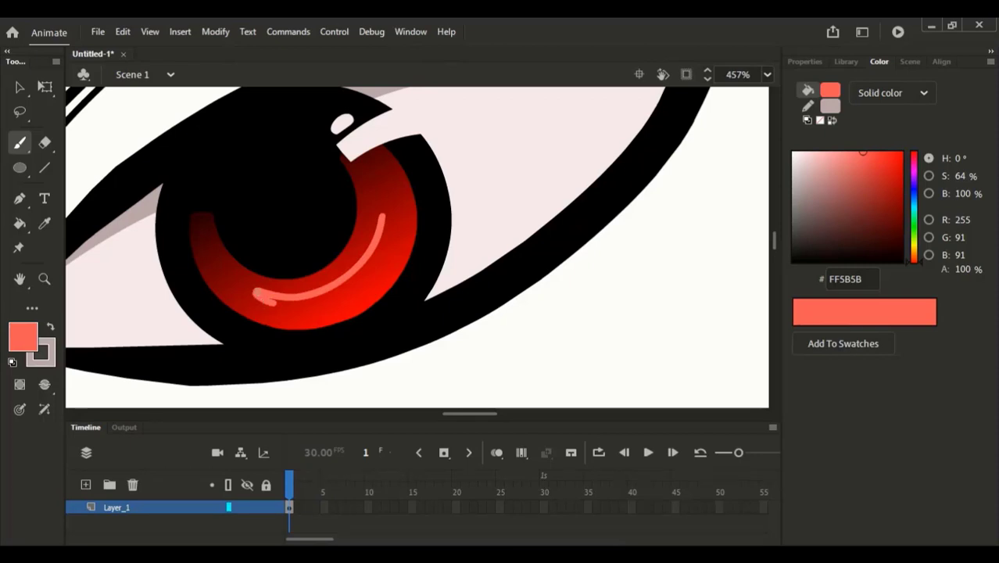
# Thicken the light red reflection along its outer edge into a tapered crescent
pyautogui.hotkey('ctrl', 'z')
pyautogui.hotkey('ctrl', 'y')
pyautogui.moveTo(300, 301); pyautogui.dragTo(355, 275)
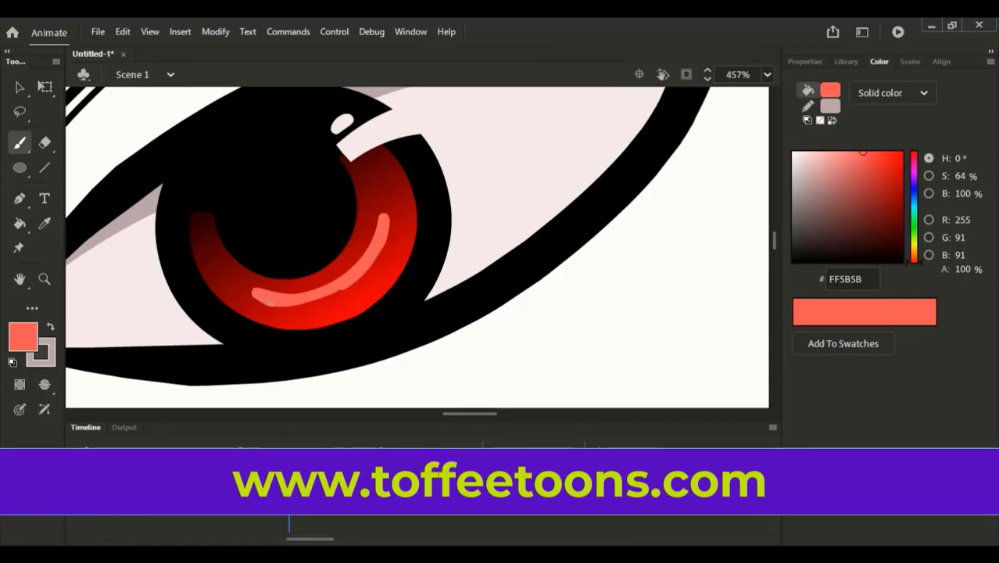
pyautogui.moveTo(337, 298)
pyautogui.mouseDown()
pyautogui.moveTo(366, 277)
pyautogui.moveTo(385, 228)
pyautogui.mouseUp()
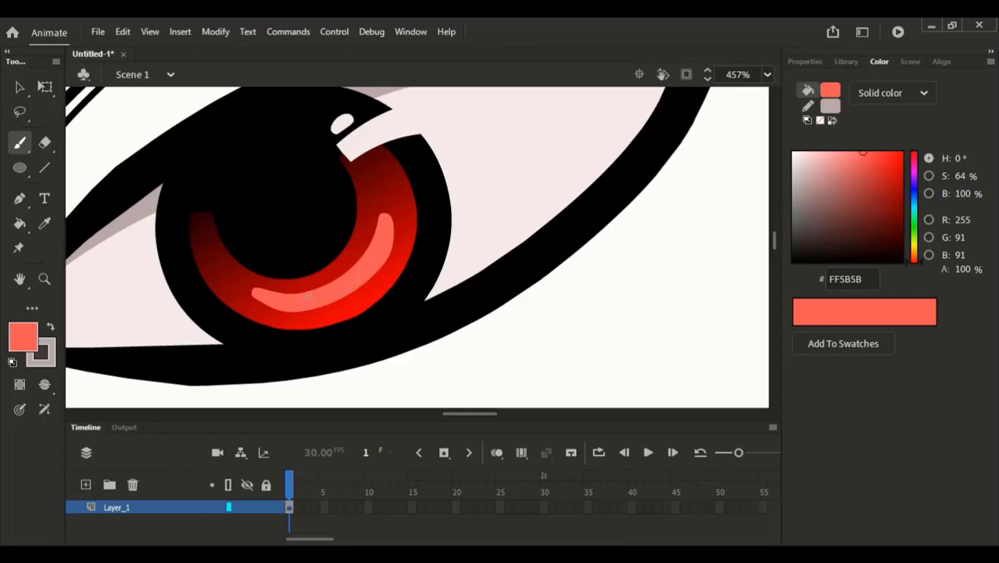
# Recolor the crescent reflection in the iris to the more saturated red FF4545
pyautogui.hotkey('ctrl', '-')
pyautogui.hotkey('ctrl', '-')
pyautogui.hotkey('ctrl', '-')
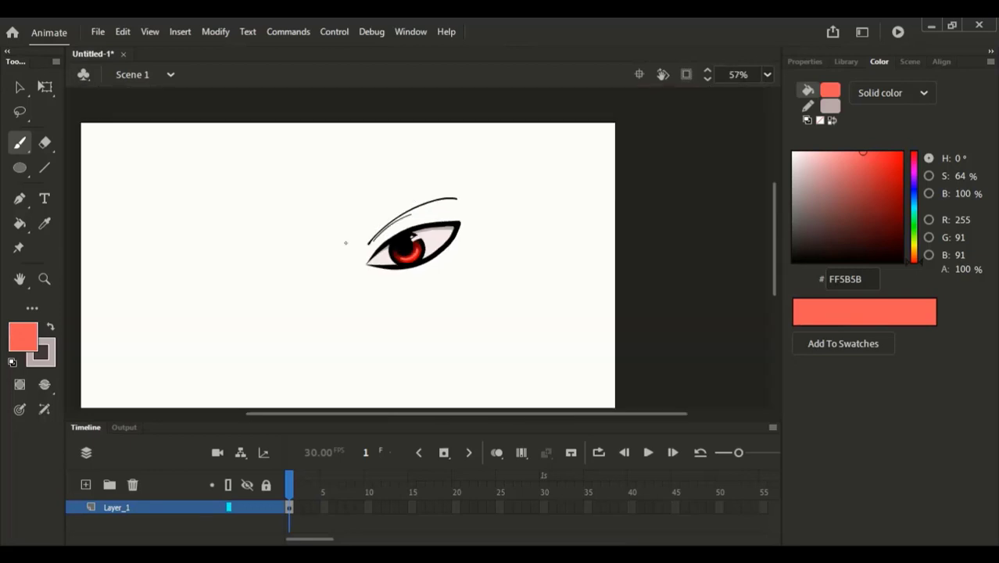
pyautogui.moveTo(359, 183); pyautogui.dragTo(447, 333)
pyautogui.moveTo(378, 144)
pyautogui.mouseDown()
pyautogui.moveTo(440, 203)
pyautogui.moveTo(500, 298)
pyautogui.mouseUp()
pyautogui.press('v')
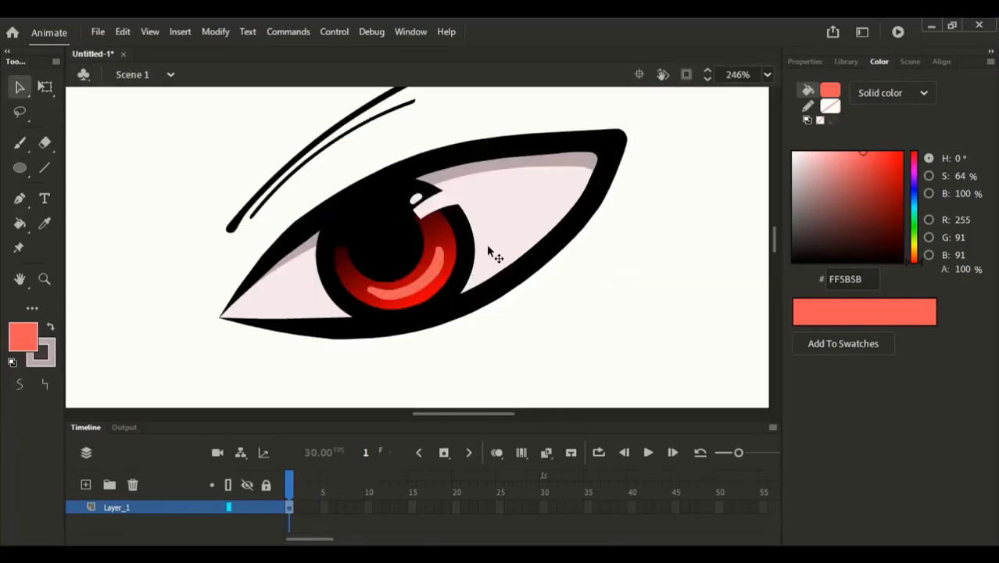
pyautogui.moveTo(847, 154); pyautogui.dragTo(867, 152)
pyautogui.click(412, 289)
pyautogui.moveTo(866, 159); pyautogui.dragTo(872, 152)
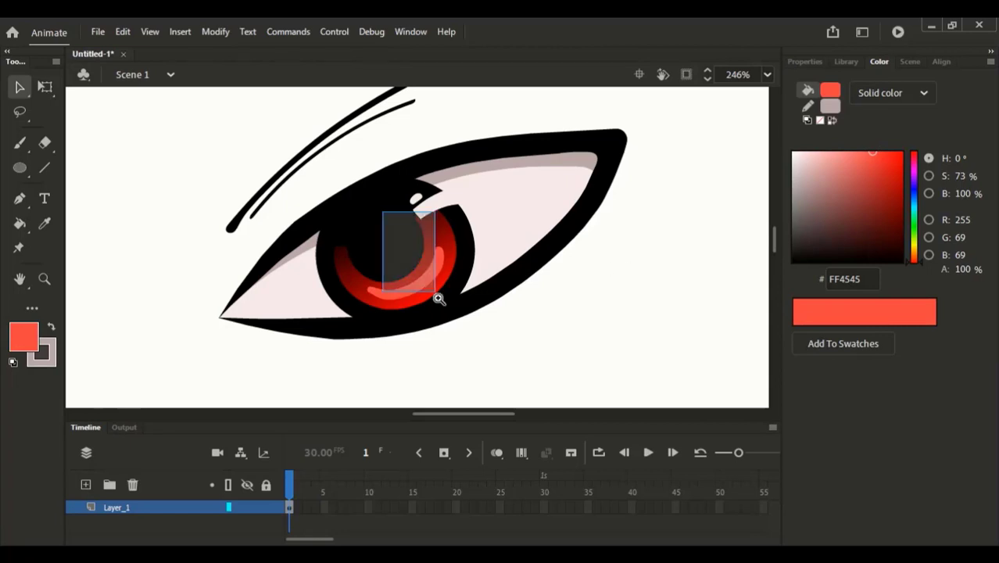
pyautogui.scroll(5, 439, 296)
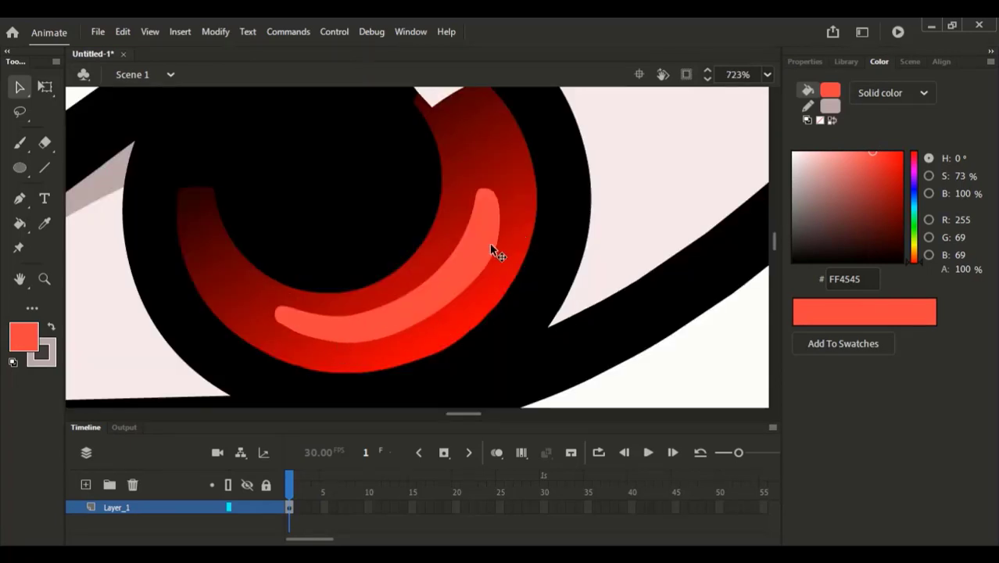
pyautogui.click(613, 373)
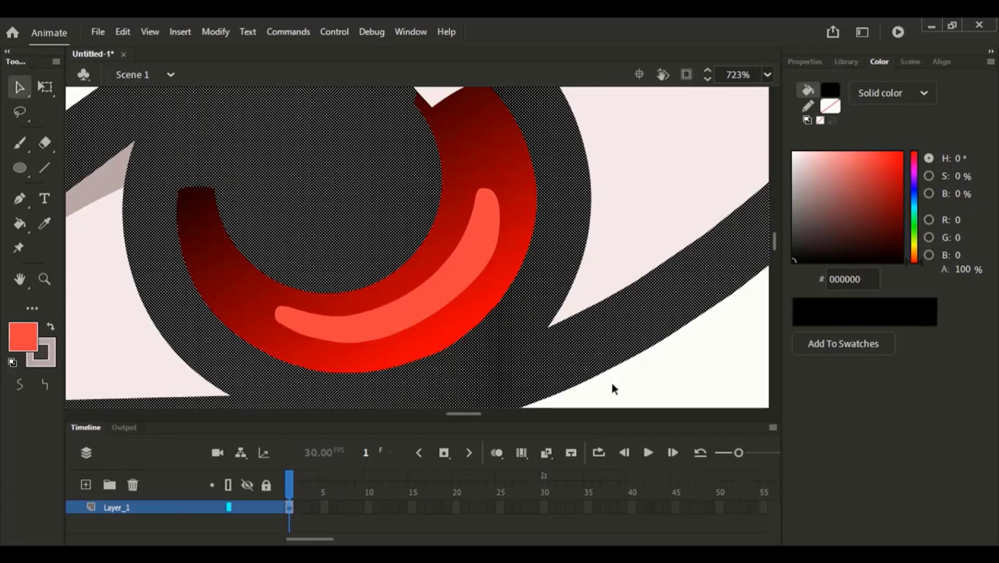
pyautogui.click(595, 388)
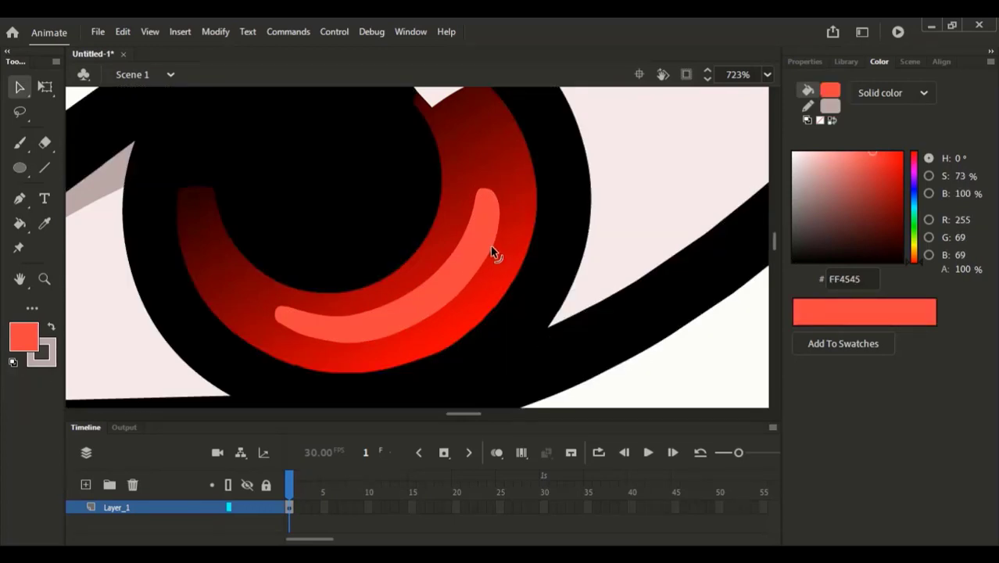
# Narrow the blunt inner tip of the large highlight above the iris by pulling its end in
pyautogui.scroll(5, 484, 217)
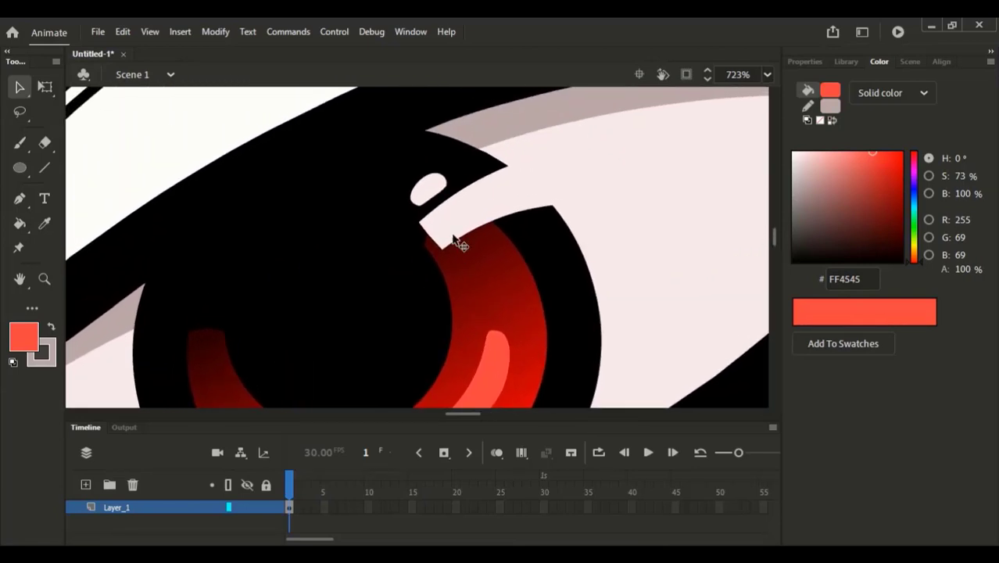
pyautogui.moveTo(453, 236); pyautogui.dragTo(428, 228)
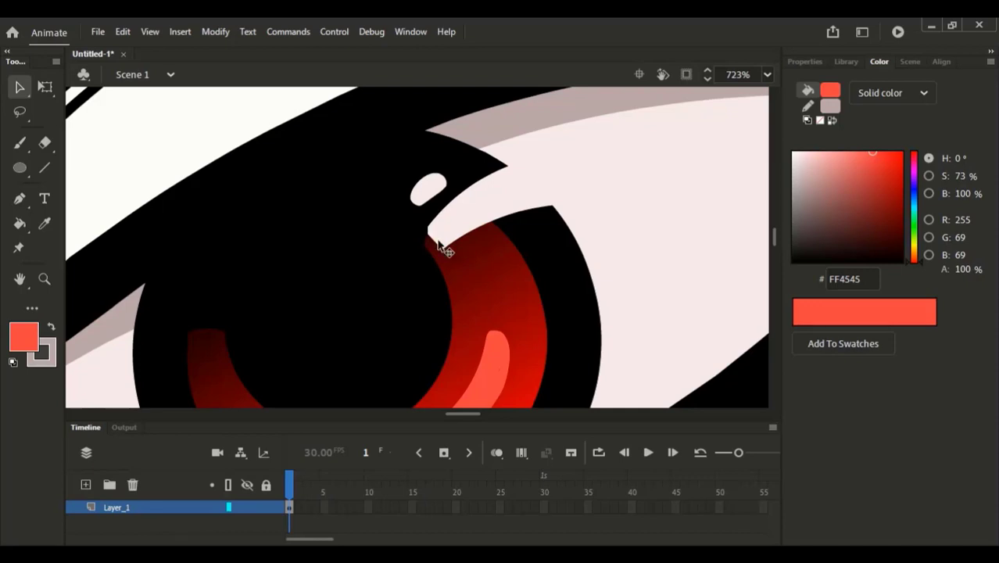
pyautogui.scroll(-5, 444, 248)
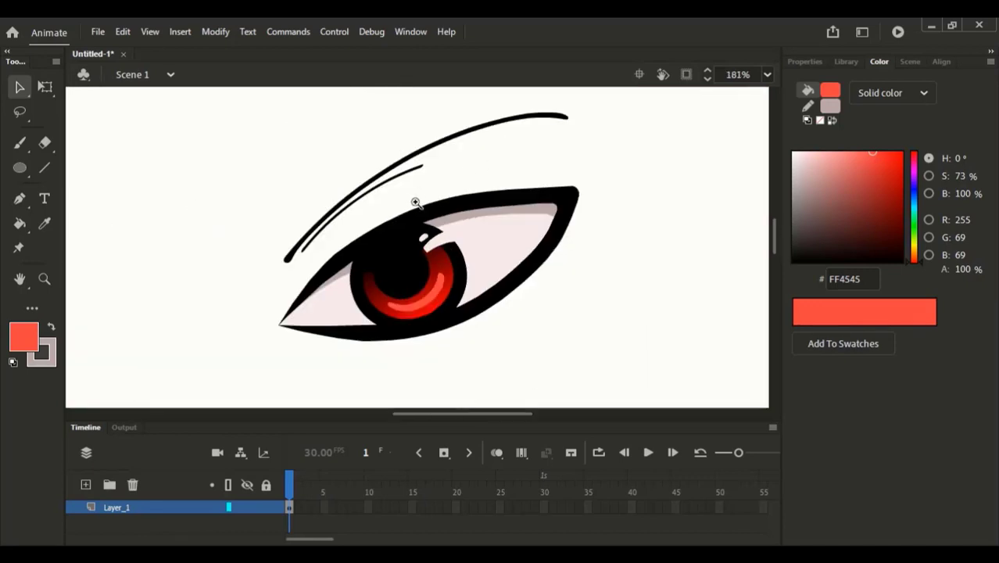
pyautogui.scroll(8, 415, 202)
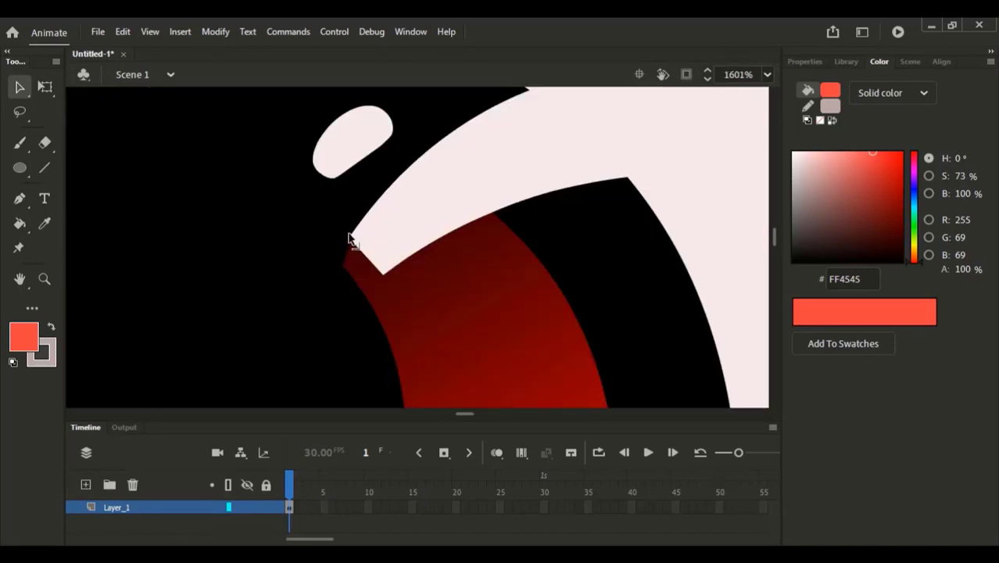
# Duplicate the whole eye with its brow lines to the left of the original and flip the copy horizontally
pyautogui.hotkey('ctrl', '2')
pyautogui.moveTo(419, 127); pyautogui.dragTo(578, 360)
pyautogui.click(21, 93)
pyautogui.moveTo(398, 138); pyautogui.dragTo(639, 343)
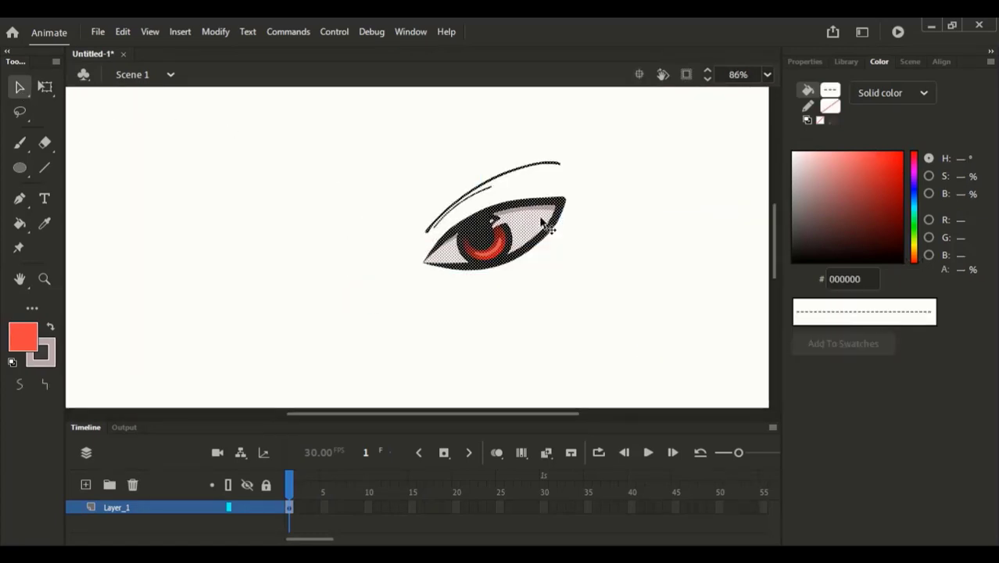
pyautogui.moveTo(486, 231); pyautogui.dragTo(264, 197)
pyautogui.hotkey('ctrl', 'shift', 'h')
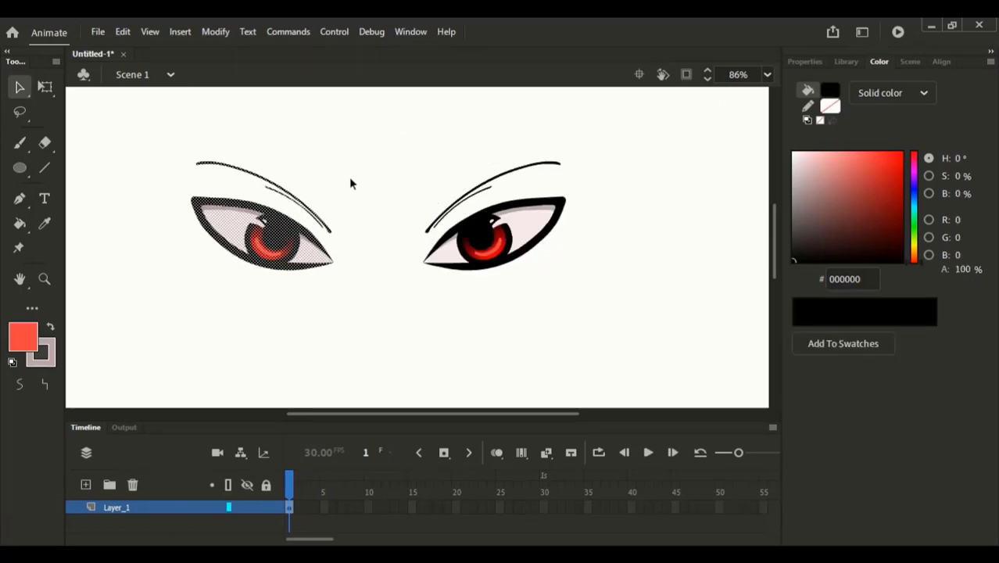
# Nudge the mirrored eye horizontally so that it sits slightly farther from the original eye
pyautogui.hotkey('shift', 'Right')
pyautogui.hotkey('shift', 'Right')
pyautogui.hotkey('shift', 'Right')
pyautogui.hotkey('shift', 'Right')
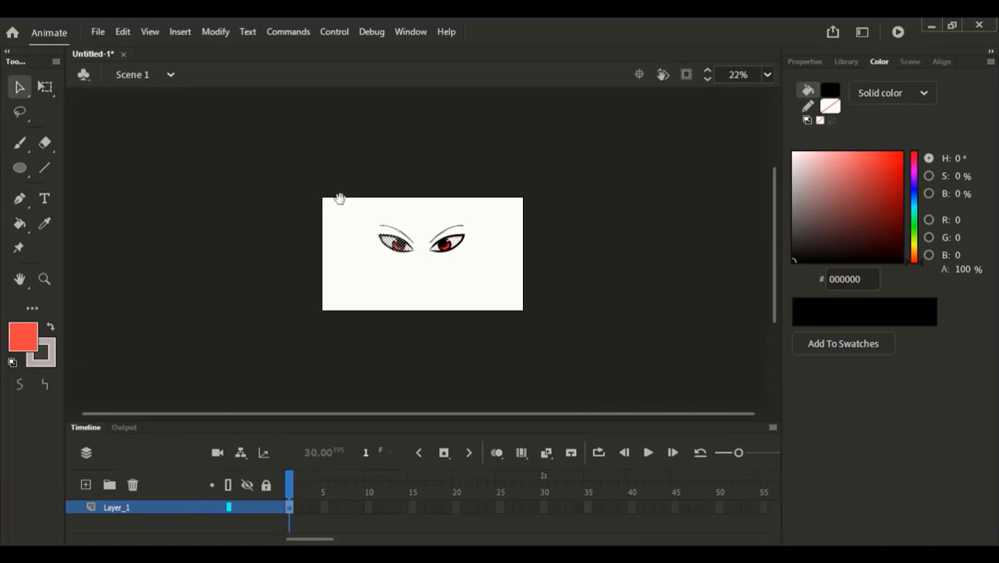
pyautogui.scroll(4, 435, 268)
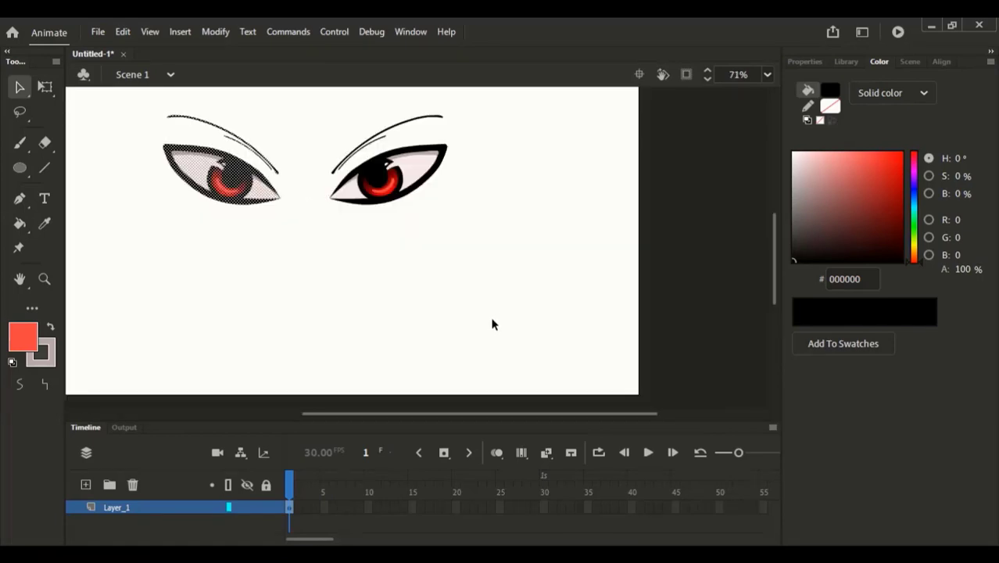
pyautogui.moveTo(421, 267); pyautogui.dragTo(484, 328)
pyautogui.hotkey('shift', 'Left')
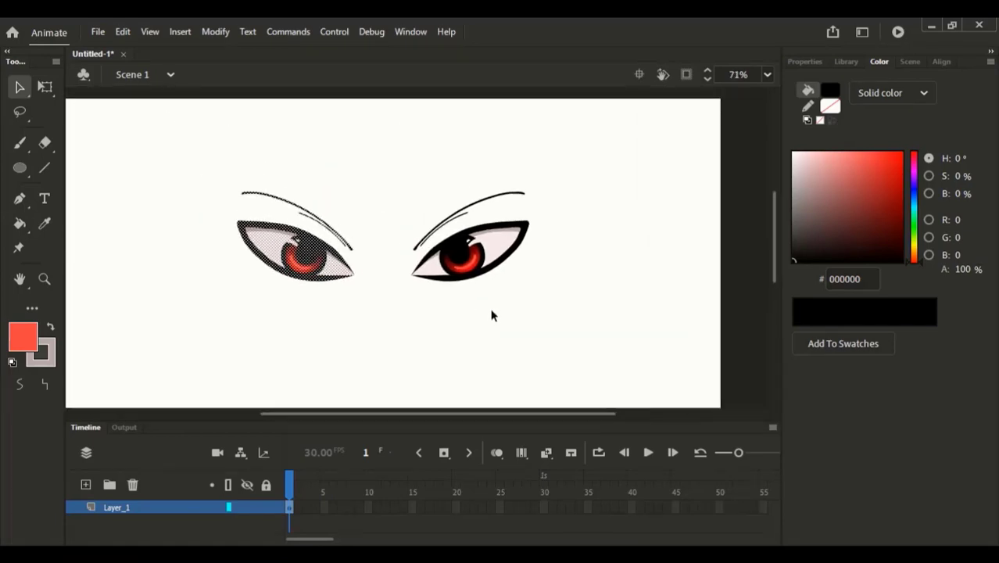
pyautogui.press('Left')
pyautogui.press('Left')
pyautogui.press('Left')
pyautogui.press('Left')
pyautogui.hotkey('shift', 'Left')
pyautogui.hotkey('shift', 'Left')
pyautogui.hotkey('shift', 'Left')
pyautogui.hotkey('shift', 'Left')
pyautogui.hotkey('shift', 'Left')
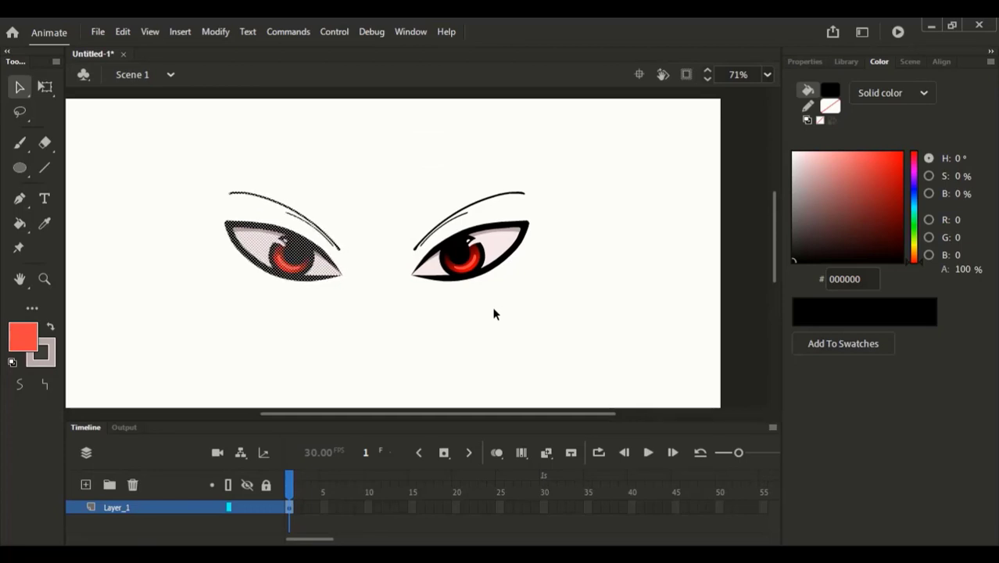
pyautogui.click(318, 198)
# Convert both eyes together into a Graphic symbol named Symbol 1
pyautogui.moveTo(150, 157); pyautogui.dragTo(353, 339)
pyautogui.click(353, 346)
pyautogui.moveTo(183, 131); pyautogui.dragTo(587, 332)
pyautogui.press('F8')
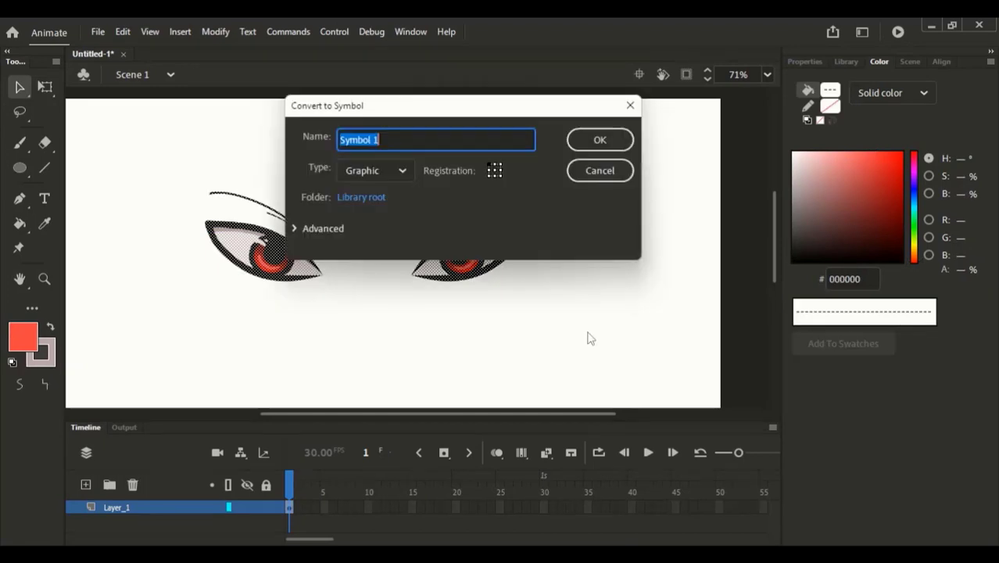
pyautogui.press('Return')
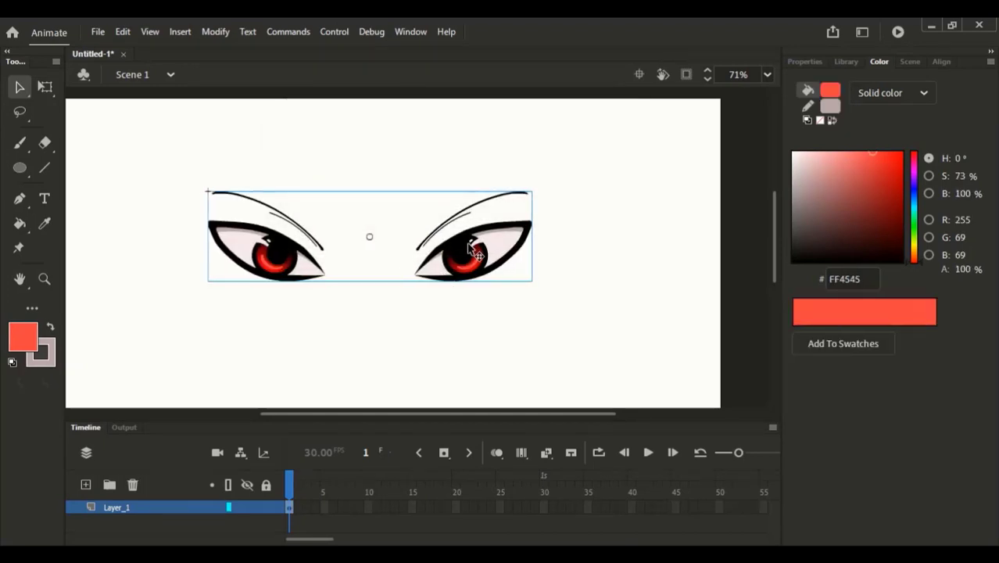
# Group each eye separately inside the eyes symbol and return to the main scene
pyautogui.doubleClick(467, 247)
pyautogui.moveTo(372, 152)
pyautogui.mouseDown()
pyautogui.moveTo(575, 361)
pyautogui.moveTo(570, 371)
pyautogui.mouseUp()
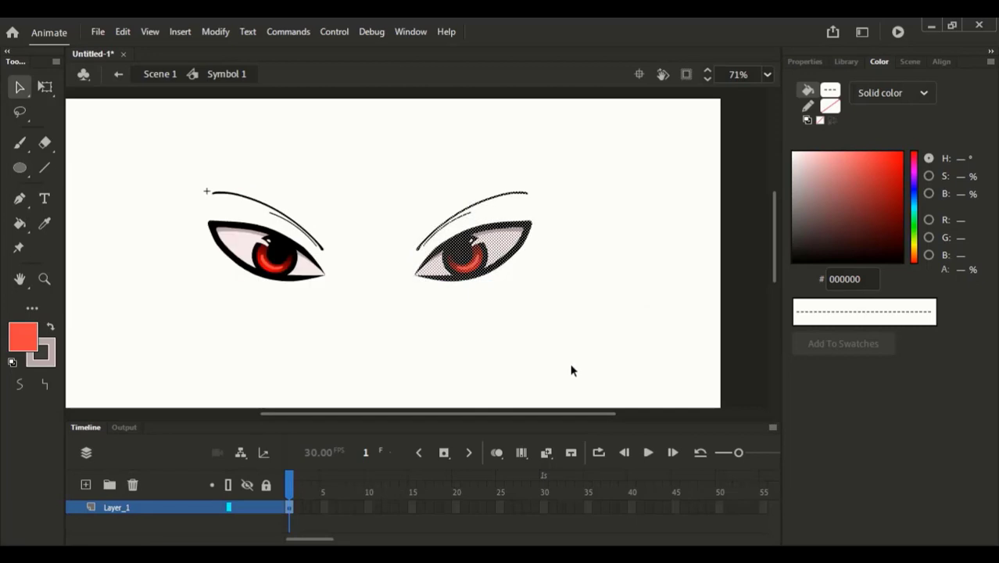
pyautogui.click(412, 287)
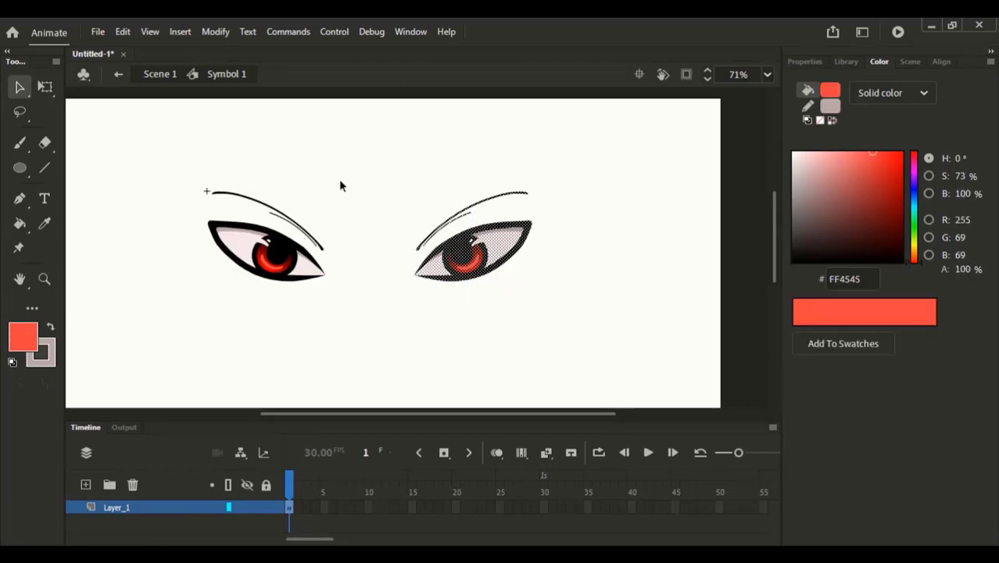
pyautogui.moveTo(172, 163); pyautogui.dragTo(356, 322)
pyautogui.hotkey('ctrl', 'g')
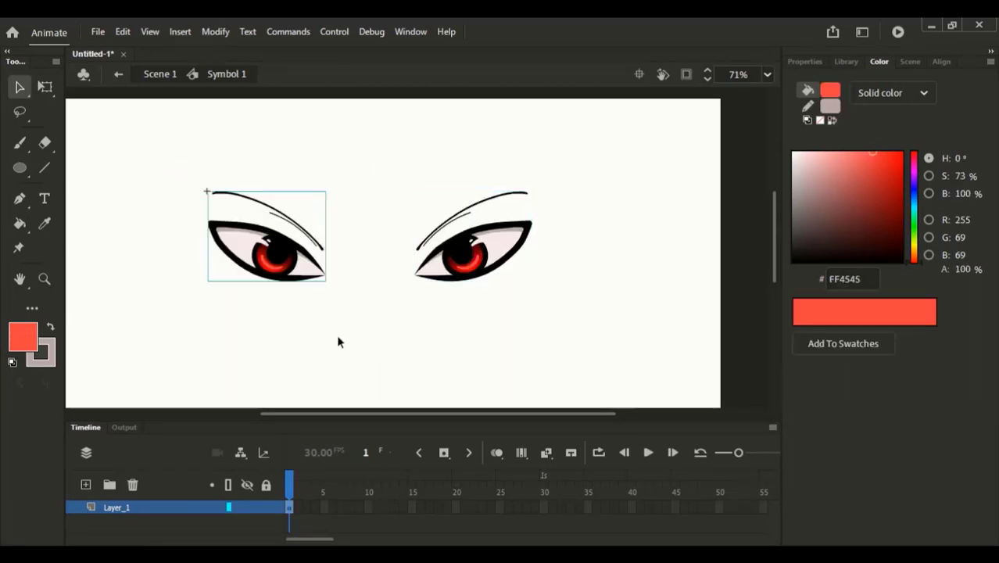
pyautogui.hotkey('ctrl', '2')
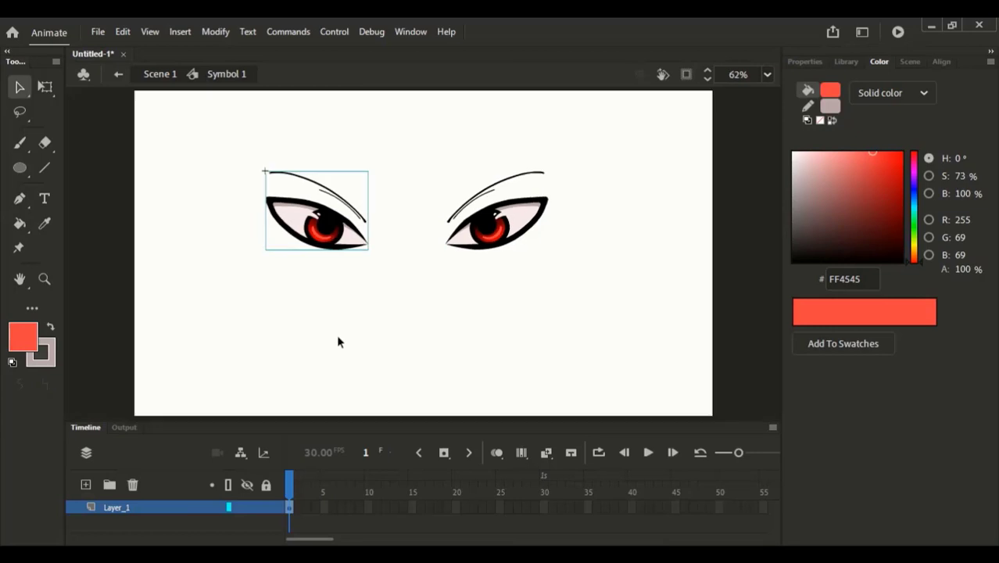
pyautogui.click(118, 73)
# Enlarge the eyes symbol proportionally with Free Transform and center it on the stage
pyautogui.moveTo(339, 243); pyautogui.dragTo(359, 222)
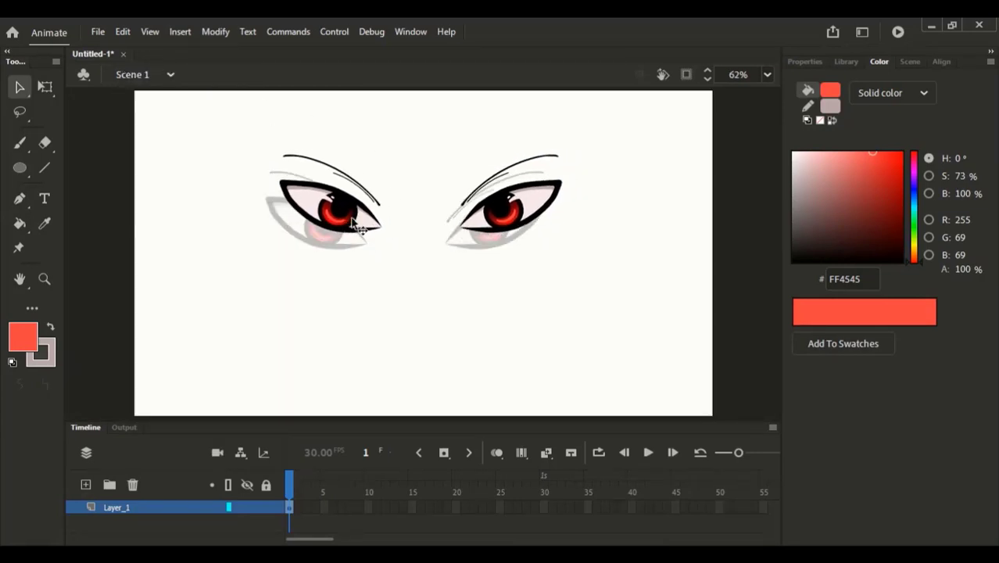
pyautogui.press('q')
pyautogui.moveTo(567, 147); pyautogui.dragTo(612, 134)
pyautogui.moveTo(539, 250); pyautogui.dragTo(539, 296)
pyautogui.moveTo(604, 202); pyautogui.dragTo(631, 174)
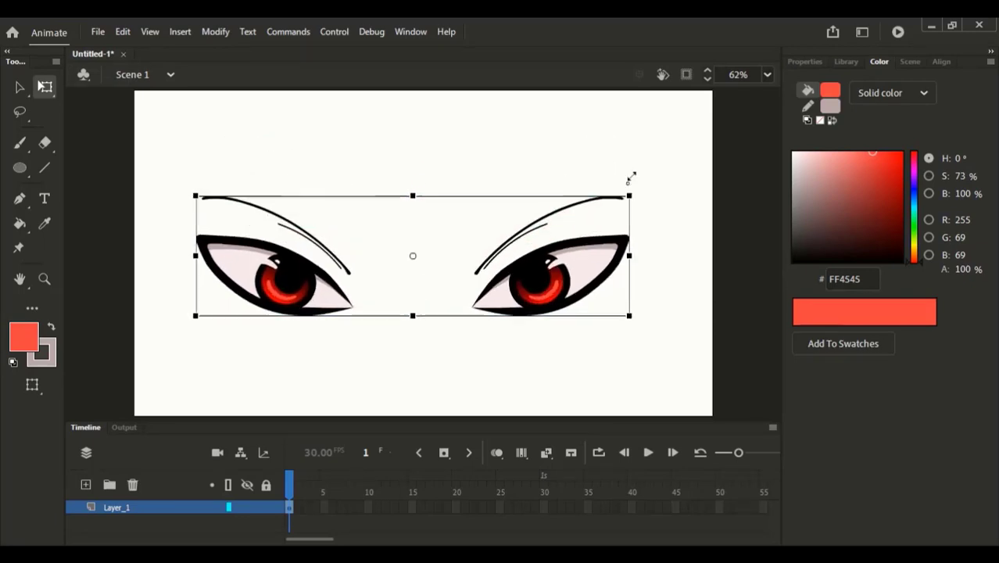
pyautogui.moveTo(561, 269); pyautogui.dragTo(568, 256)
pyautogui.click(621, 151)
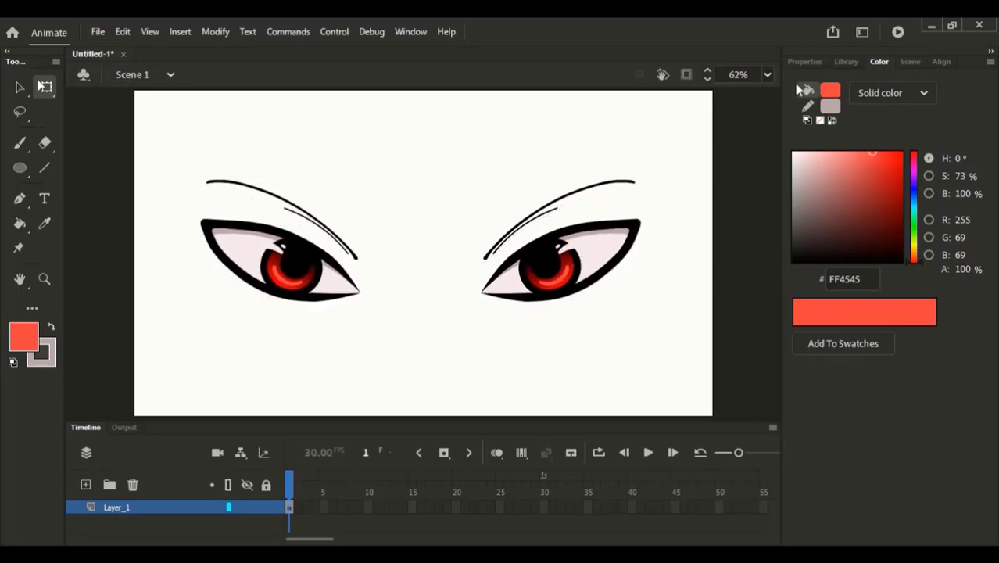
# Rename Scene 1 as angry
pyautogui.click(910, 62)
pyautogui.doubleClick(833, 86)
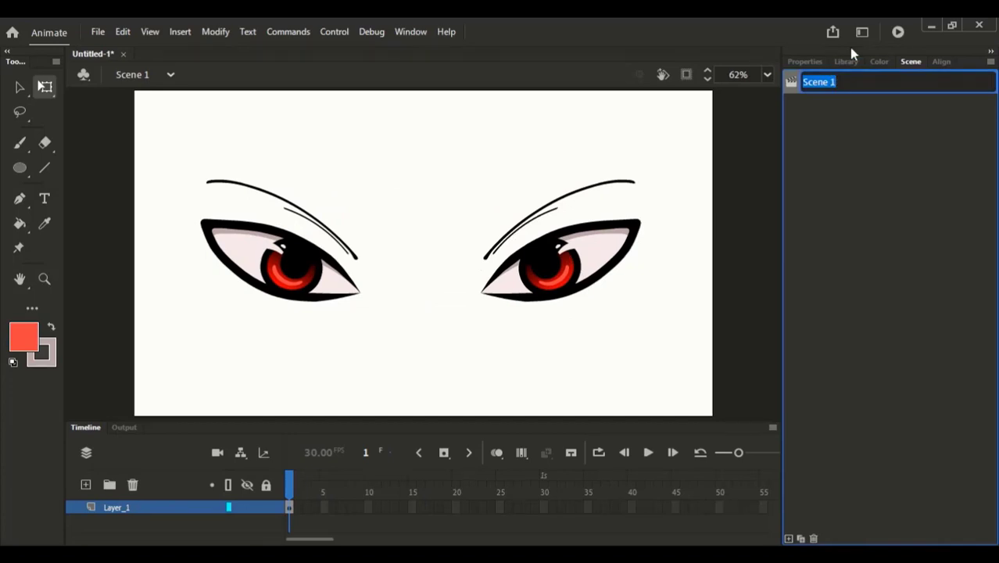
pyautogui.write('angry')
pyautogui.press('Return')
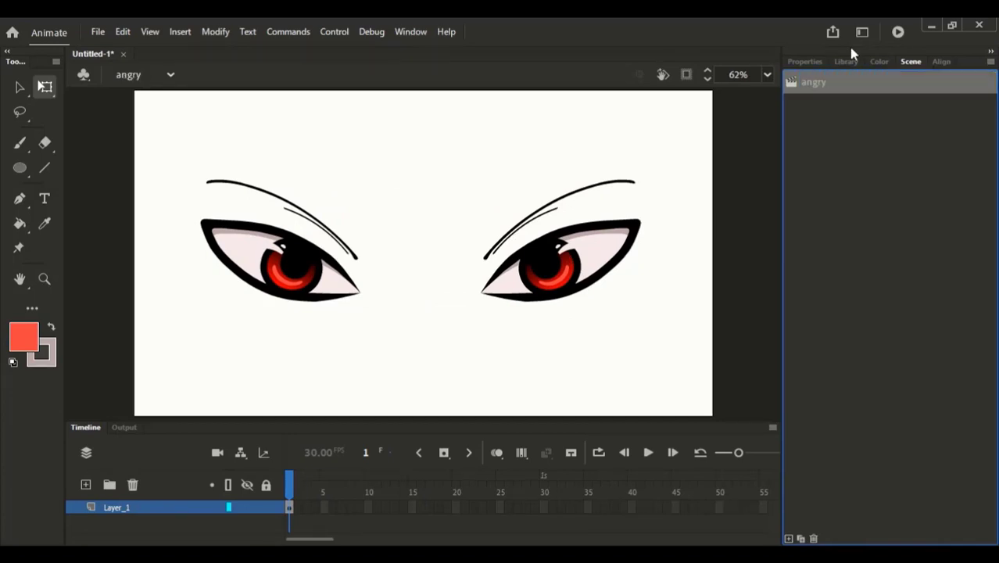
# Add a second scene, check the angry scene, and return to the empty new scene
pyautogui.click(789, 538)
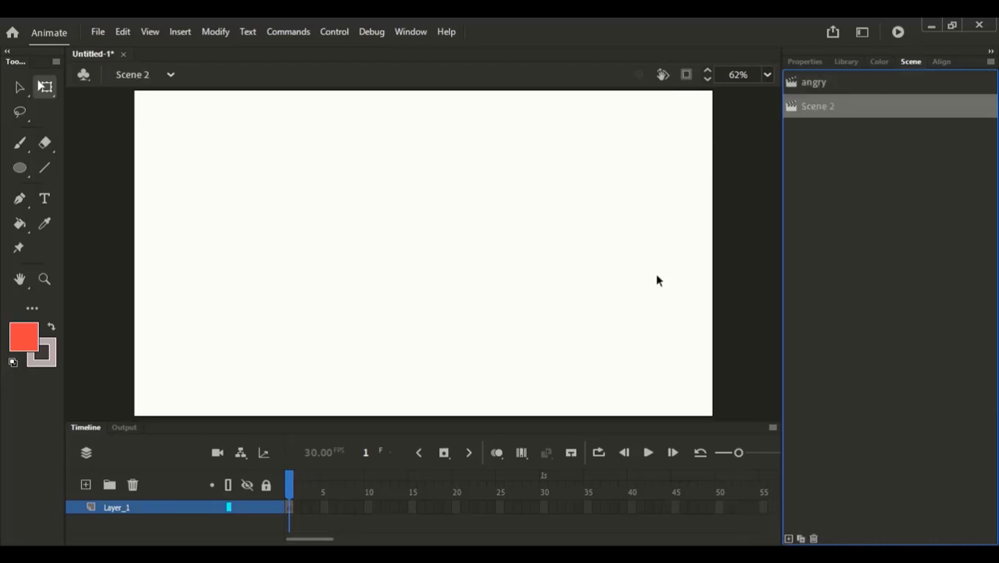
pyautogui.click(18, 86)
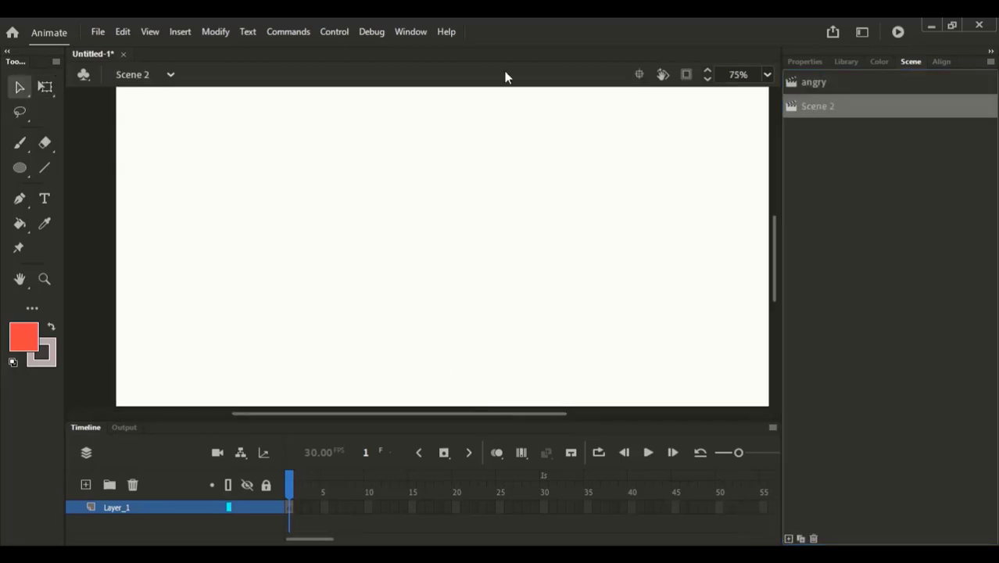
pyautogui.click(813, 82)
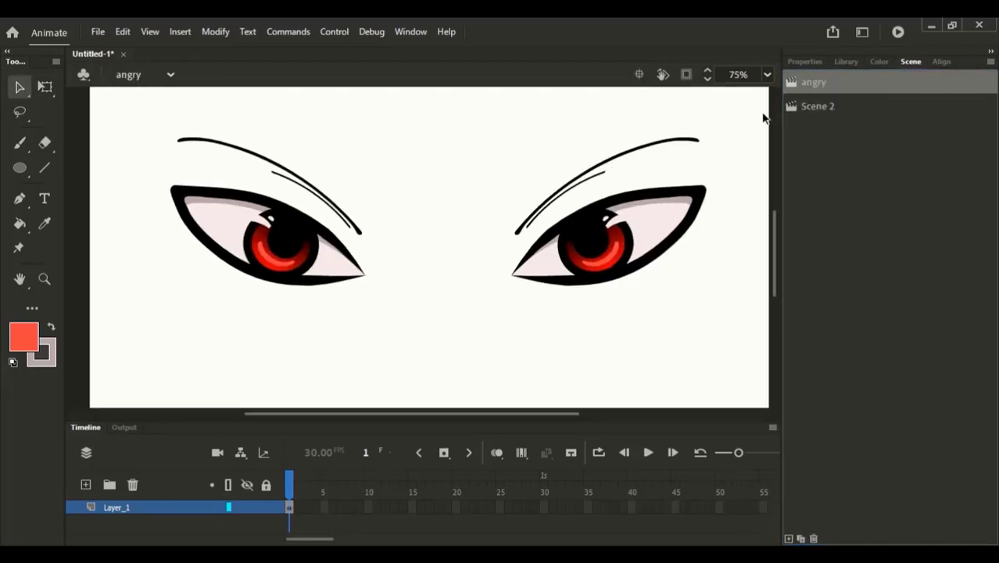
pyautogui.click(805, 109)
# Set up the Classic Brush with a black fill for drawing in the empty scene
pyautogui.click(19, 142)
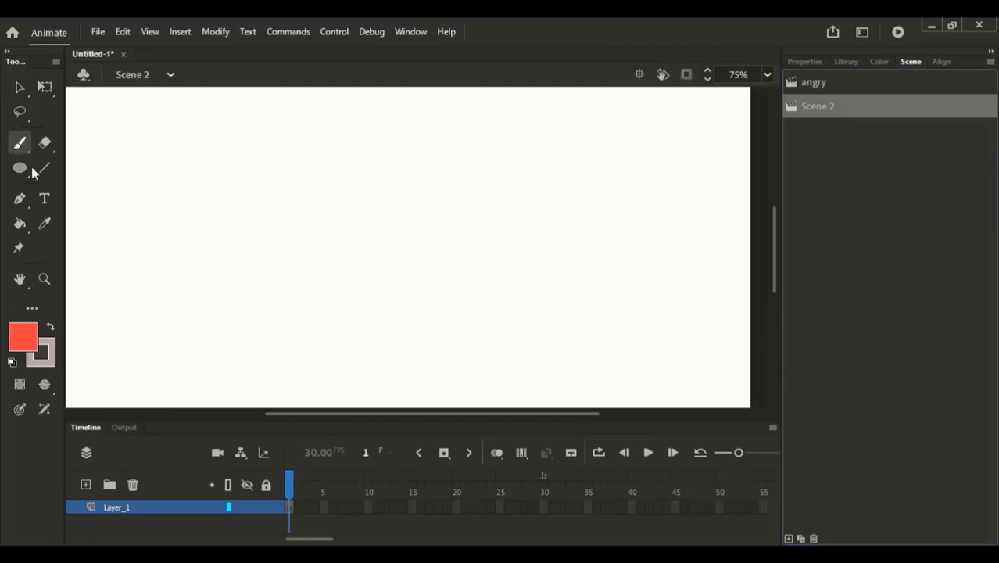
pyautogui.click(50, 328)
pyautogui.click(40, 353)
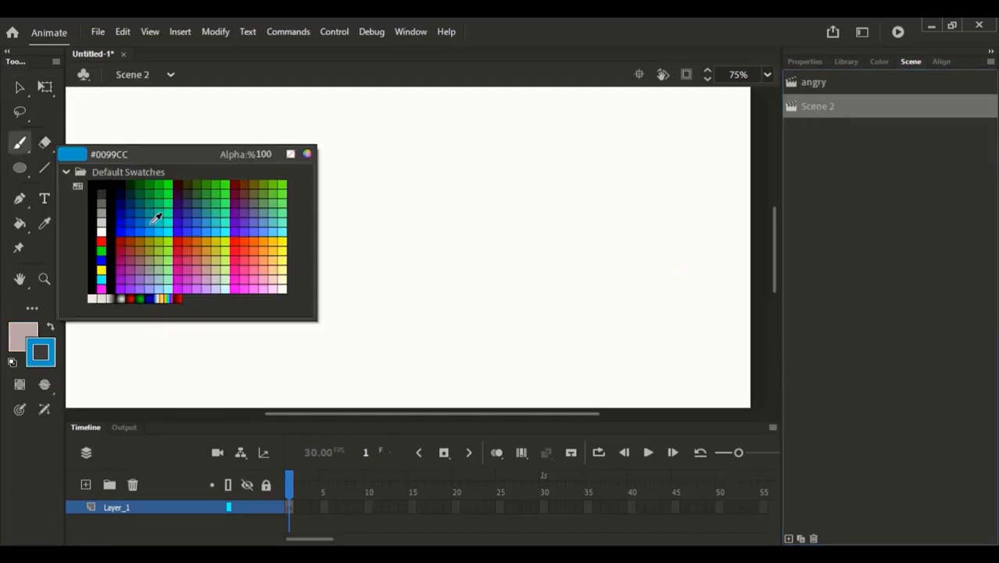
pyautogui.click(146, 236)
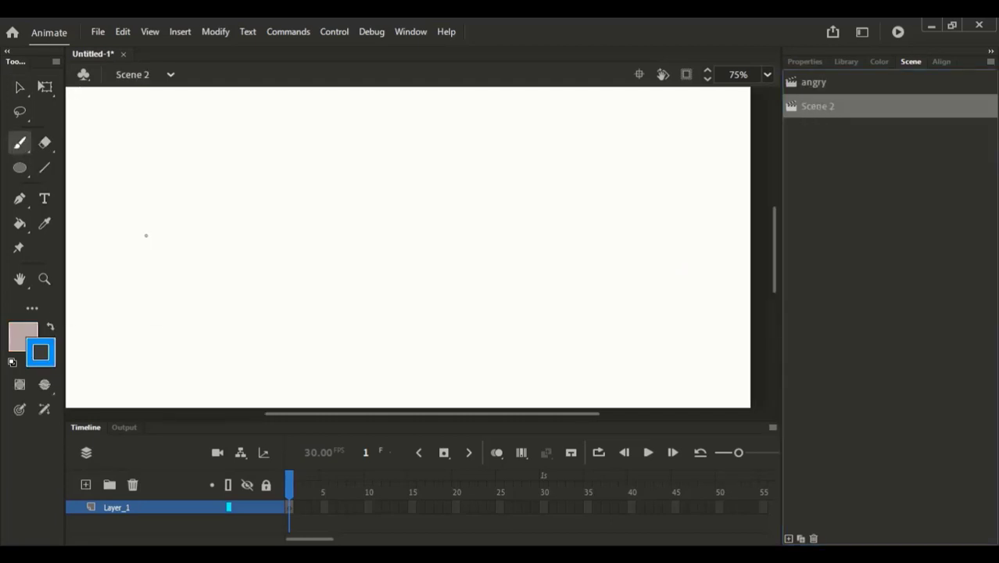
pyautogui.click(52, 354)
pyautogui.click(104, 184)
pyautogui.click(23, 145)
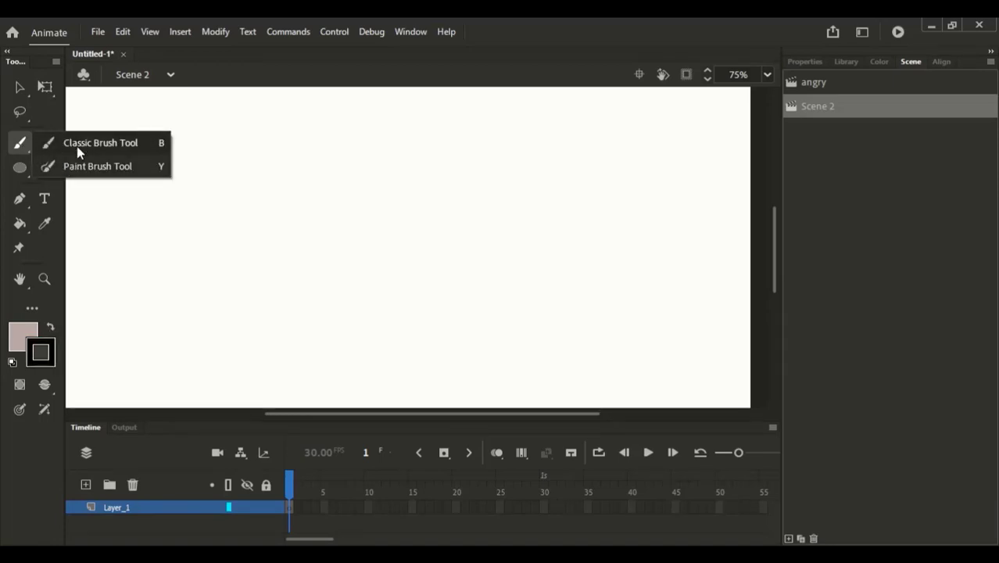
pyautogui.click(74, 165)
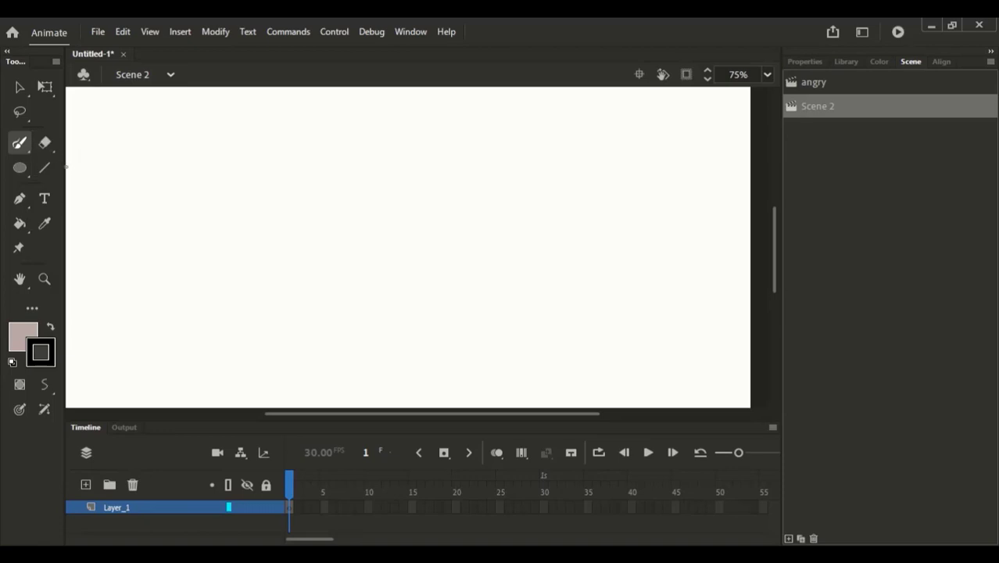
pyautogui.press('x')
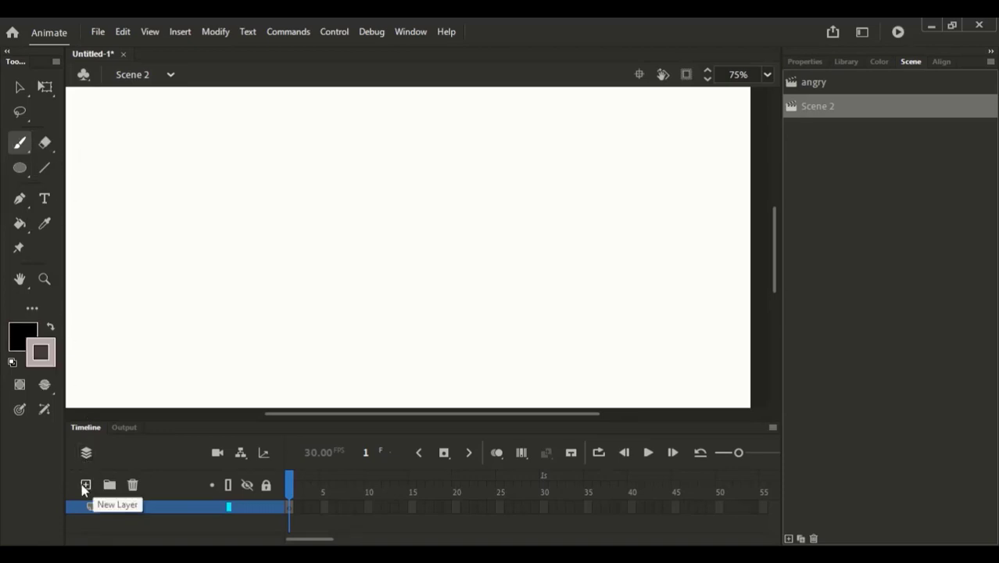
pyautogui.moveTo(405, 268); pyautogui.dragTo(410, 278)
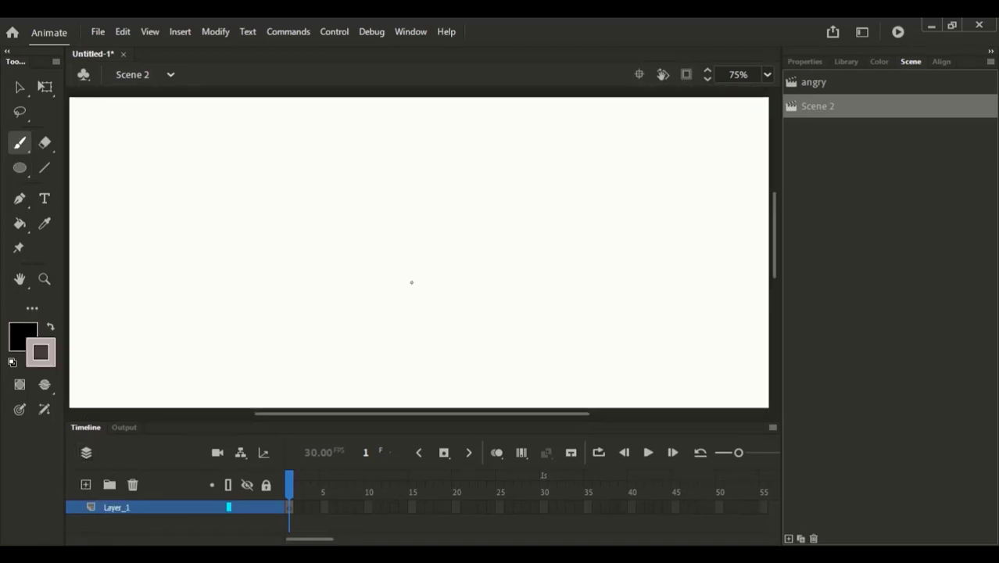